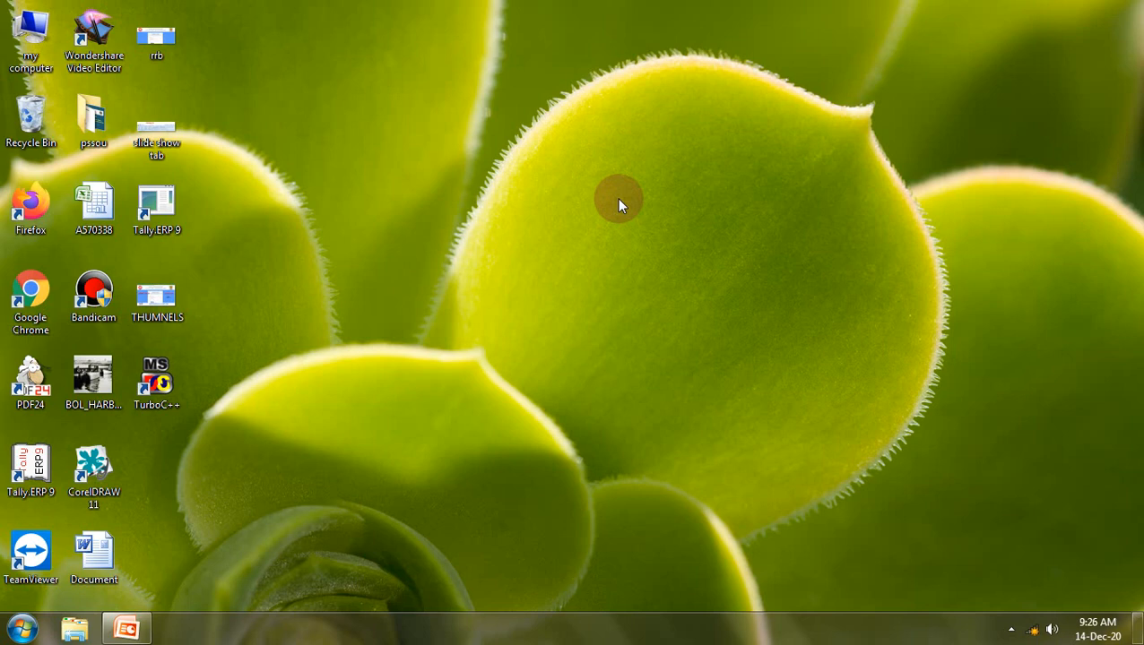
Start Tally.ERP 9 and choose to work in Educational Mode.
{"action": "double_click", "coordinate": [30, 468]}
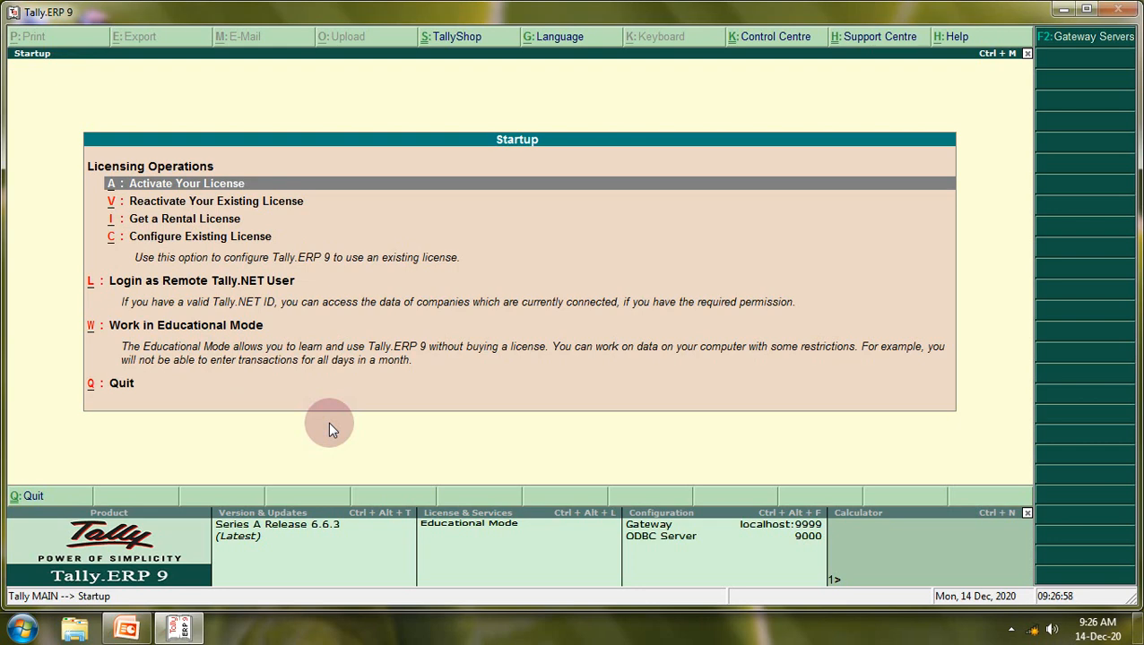
{"action": "key", "text": "Down"}
{"action": "key", "text": "Down"}
{"action": "key", "text": "Down"}
{"action": "key", "text": "Down"}
{"action": "key", "text": "Down"}
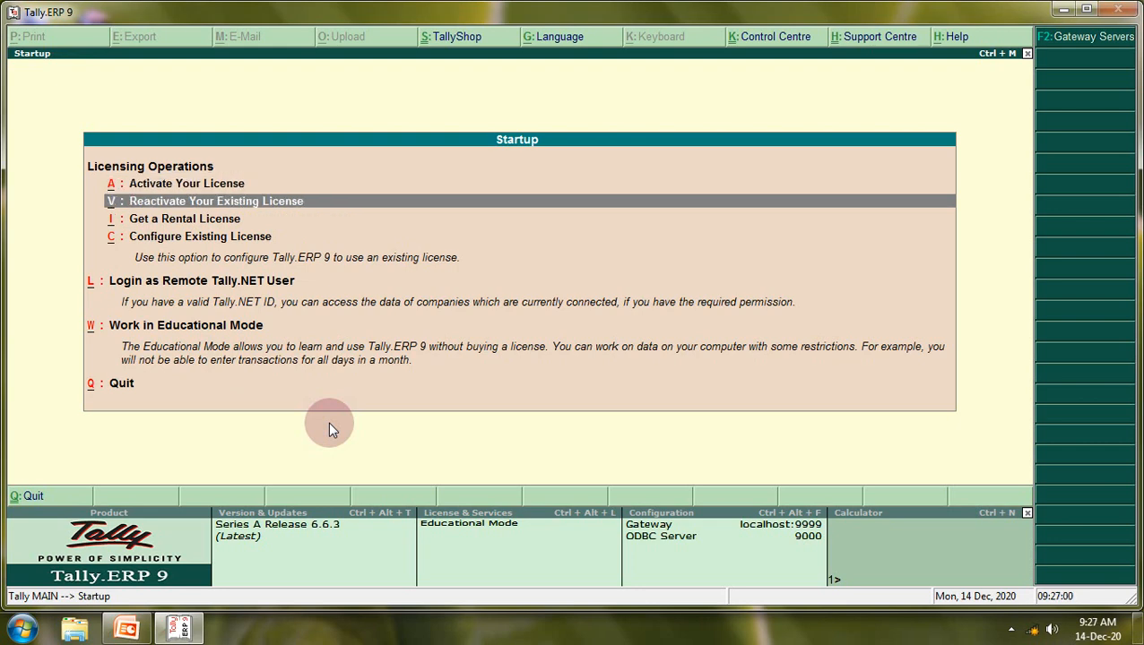
{"action": "key", "text": "Return"}
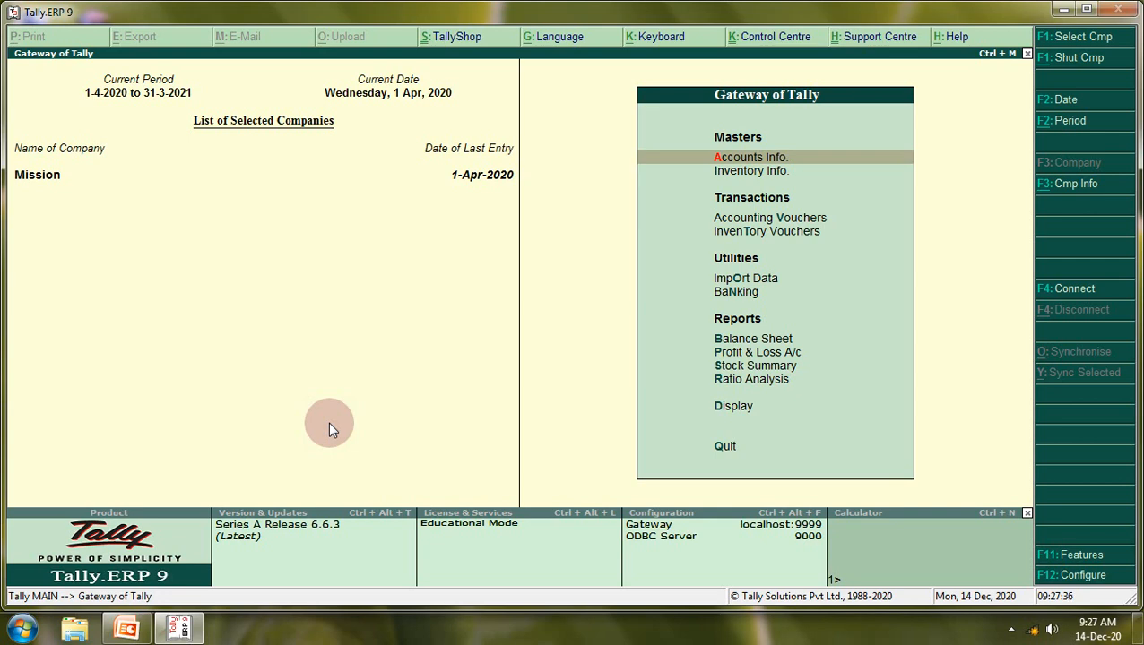
Load the company Sahu Co-Operation and return to the Gateway of Tally.
{"action": "key", "text": "alt+F3"}
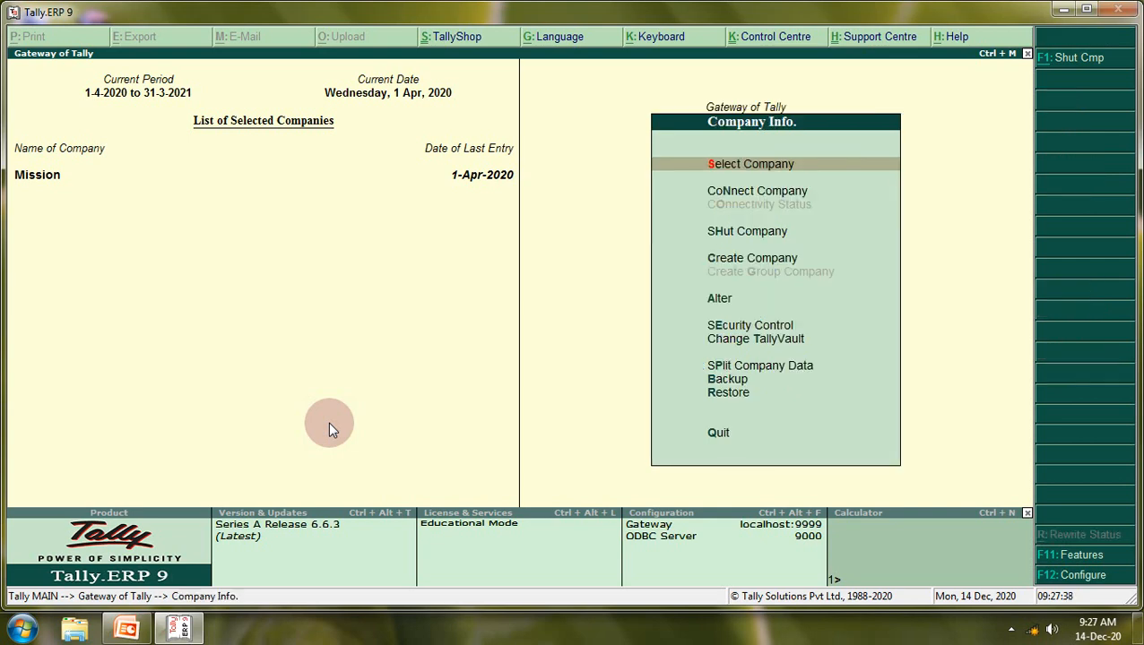
{"action": "key", "text": "Return"}
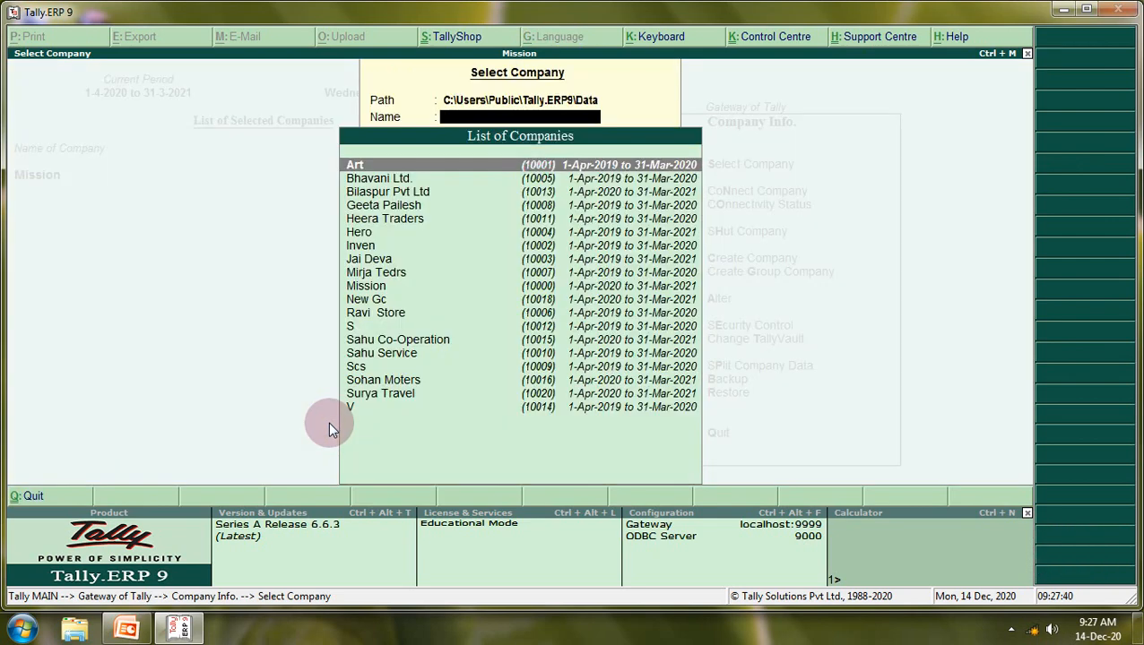
{"action": "type", "text": "Sa"}
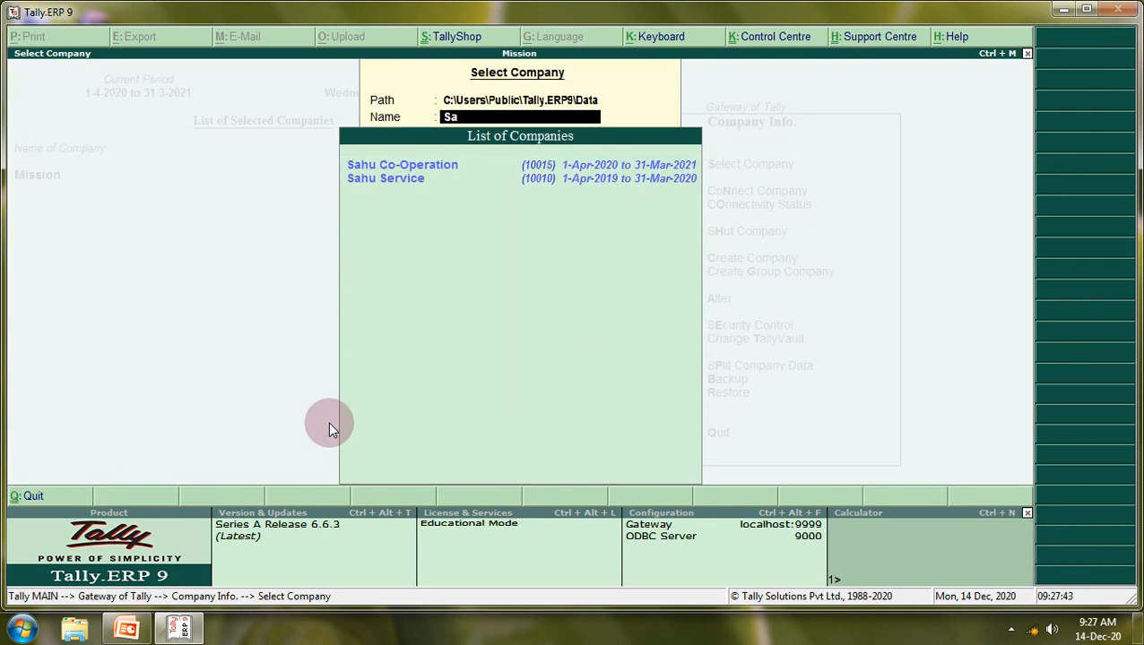
{"action": "key", "text": "Down"}
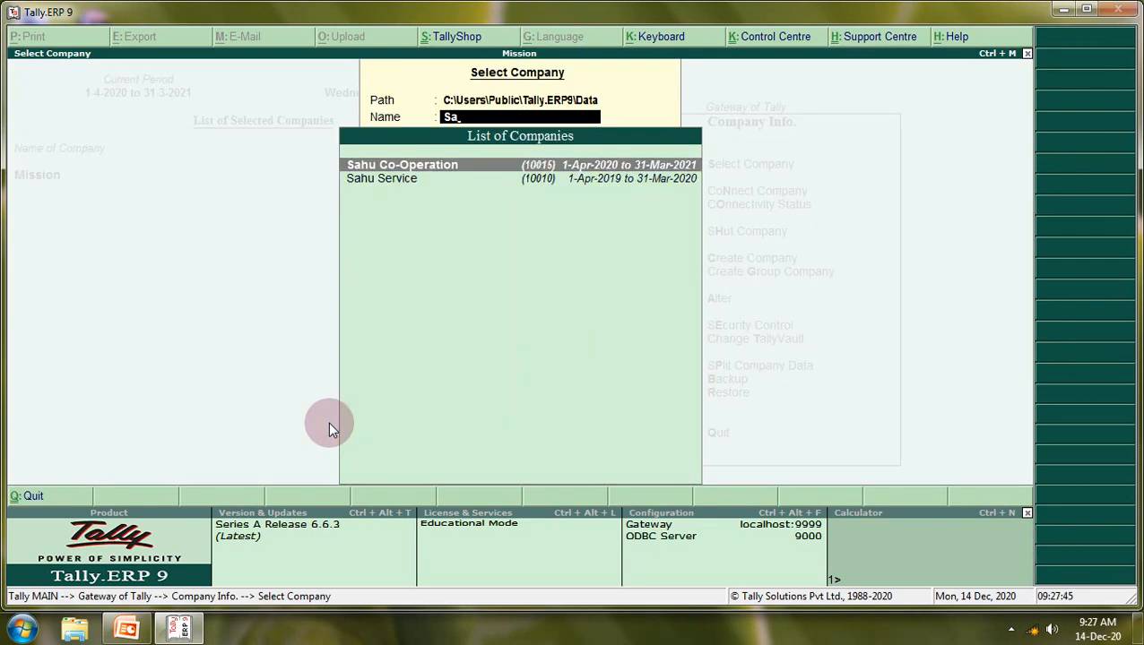
{"action": "key", "text": "Return"}
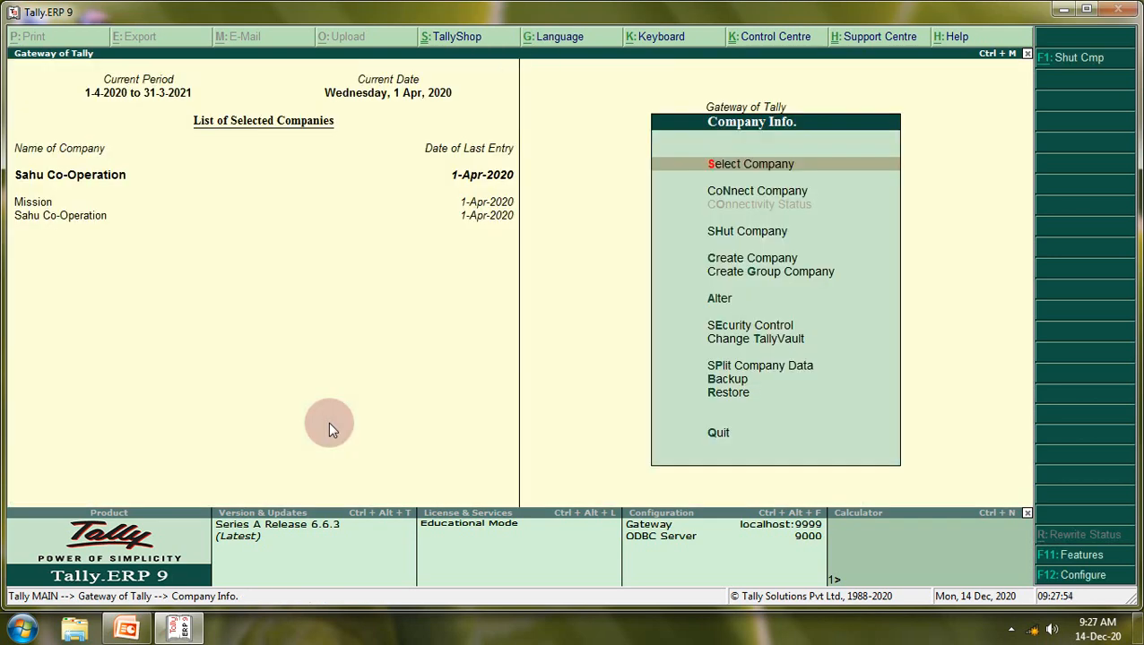
{"action": "key", "text": "Escape"}
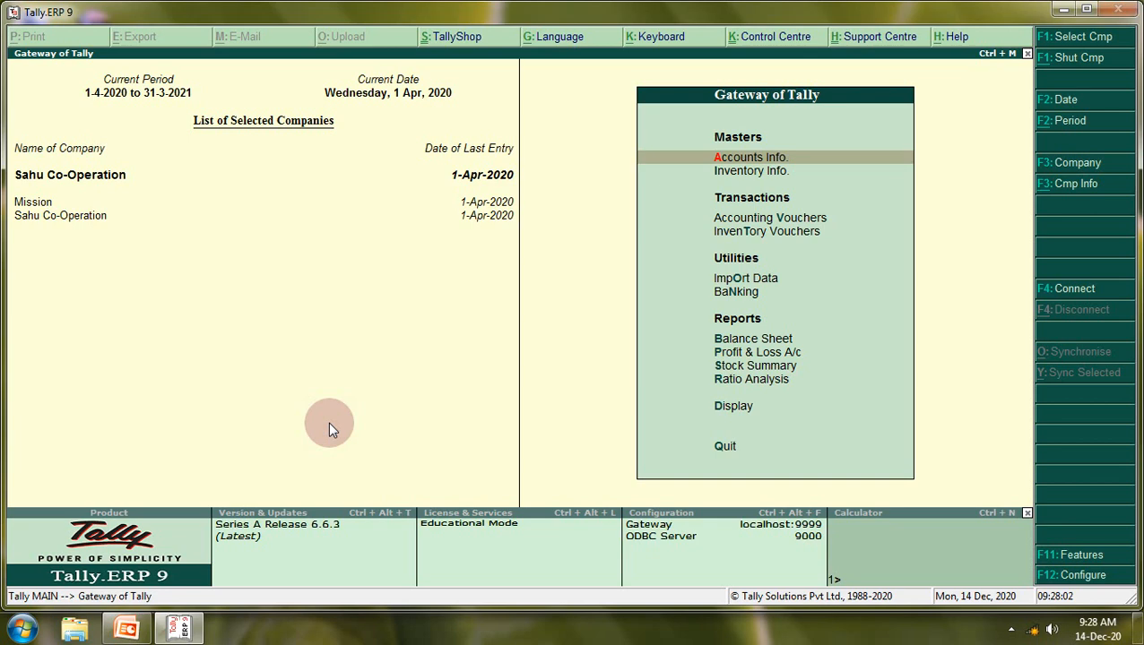
Enable purchase order processing in the inventory features of Sahu Co-Operation.
{"action": "key", "text": "F11"}
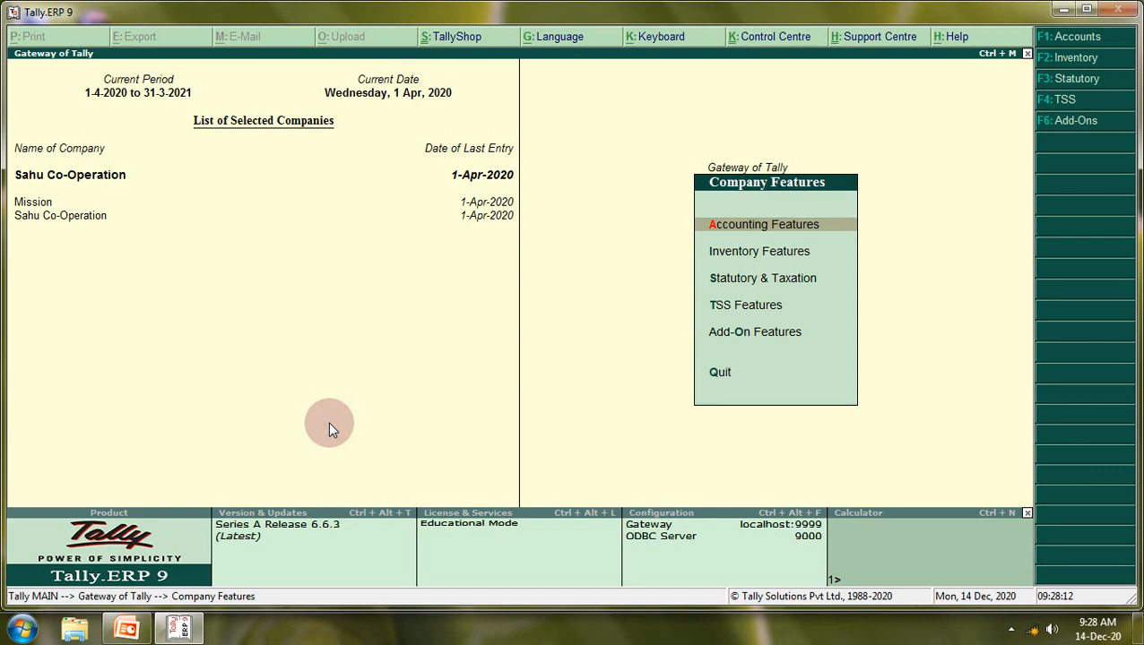
{"action": "key", "text": "Down"}
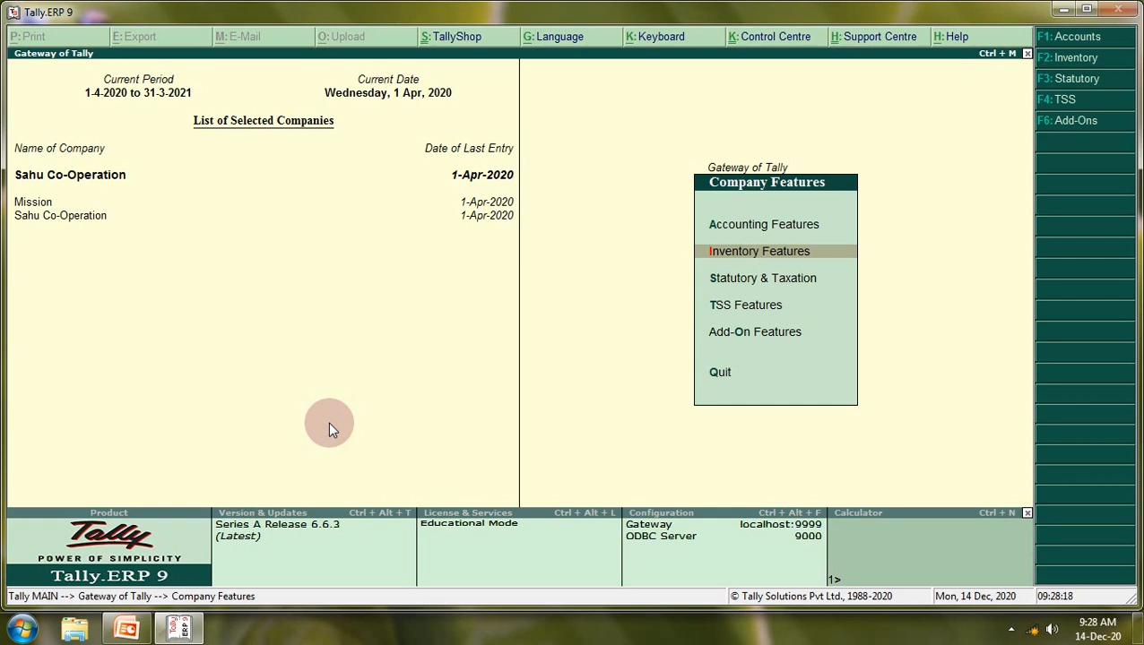
{"action": "key", "text": "Return"}
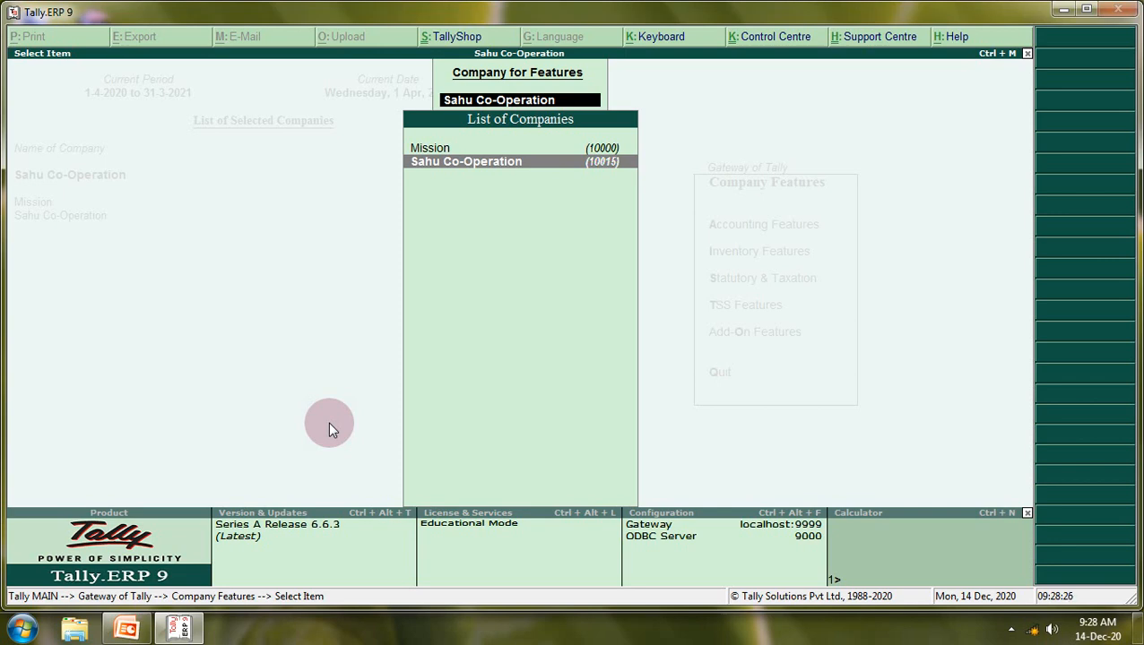
{"action": "key", "text": "Return"}
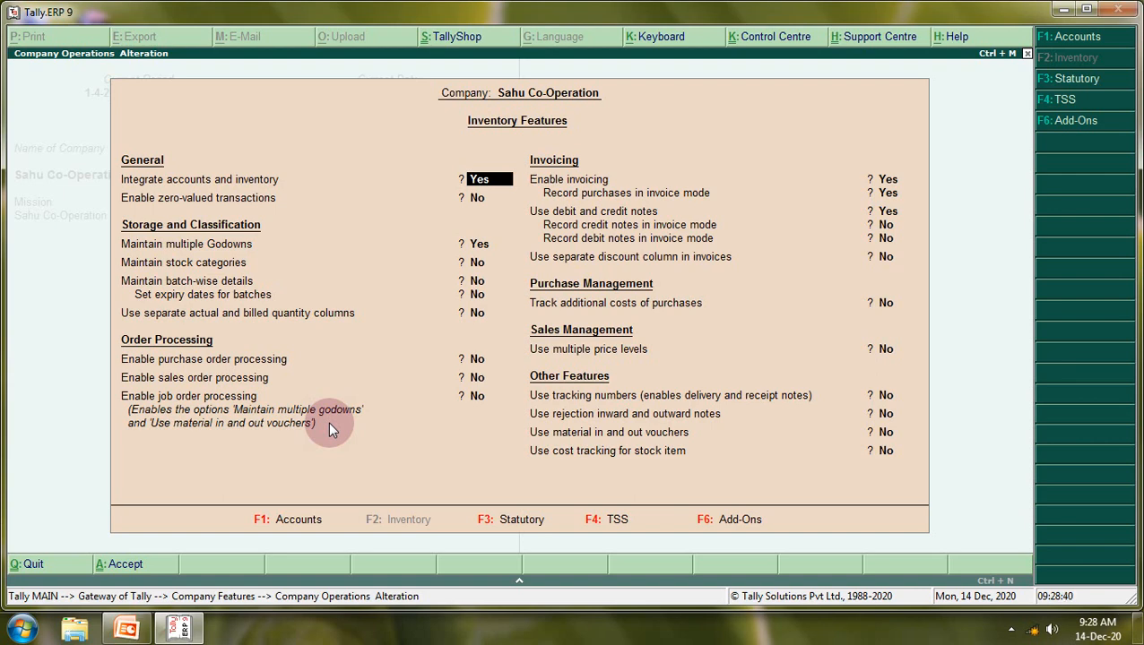
{"action": "key", "text": "Return"}
{"action": "key", "text": "Return"}
{"action": "key", "text": "Return"}
{"action": "key", "text": "Return"}
{"action": "key", "text": "Return"}
{"action": "key", "text": "Return"}
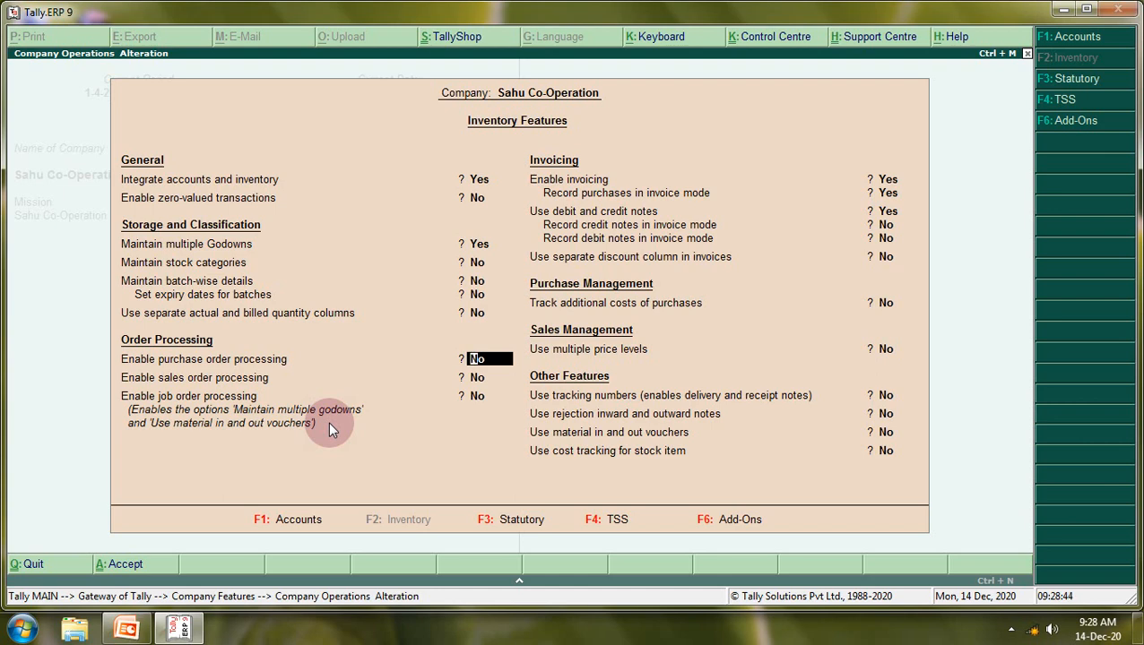
{"action": "type", "text": "y"}
{"action": "key", "text": "Return"}
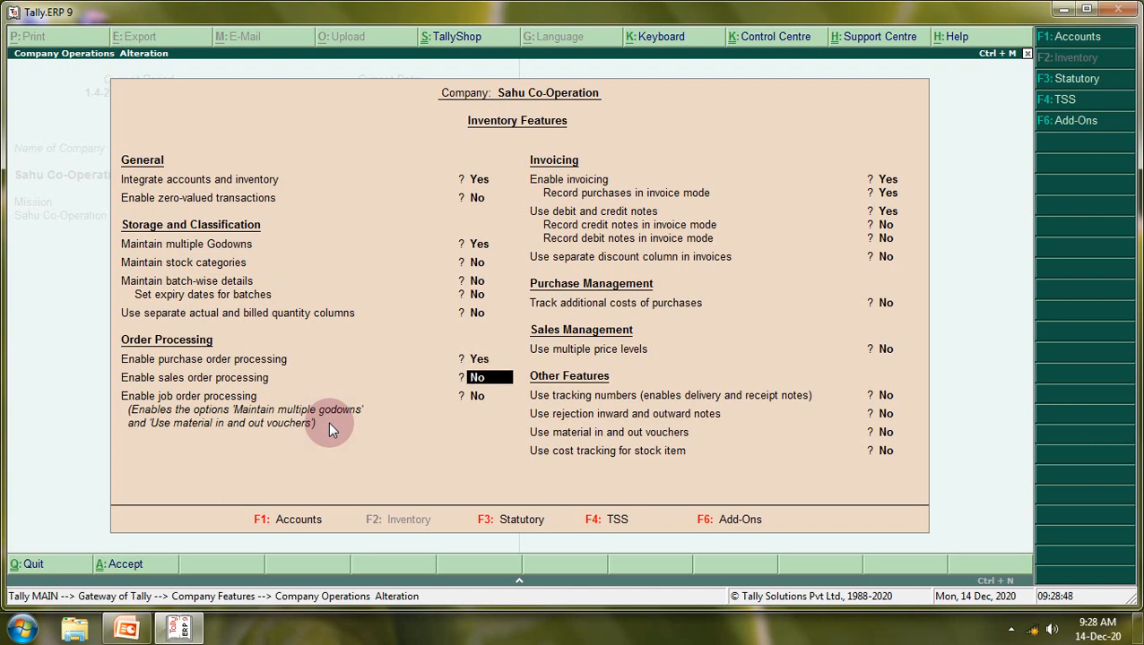
Enable sales order processing, accept the remaining inventory features as they are, and return to the Gateway of Tally.
{"action": "type", "text": "y"}
{"action": "key", "text": "Return"}
{"action": "key", "text": "Return"}
{"action": "key", "text": "Return"}
{"action": "key", "text": "Return"}
{"action": "key", "text": "Return"}
{"action": "key", "text": "Return"}
{"action": "key", "text": "Return"}
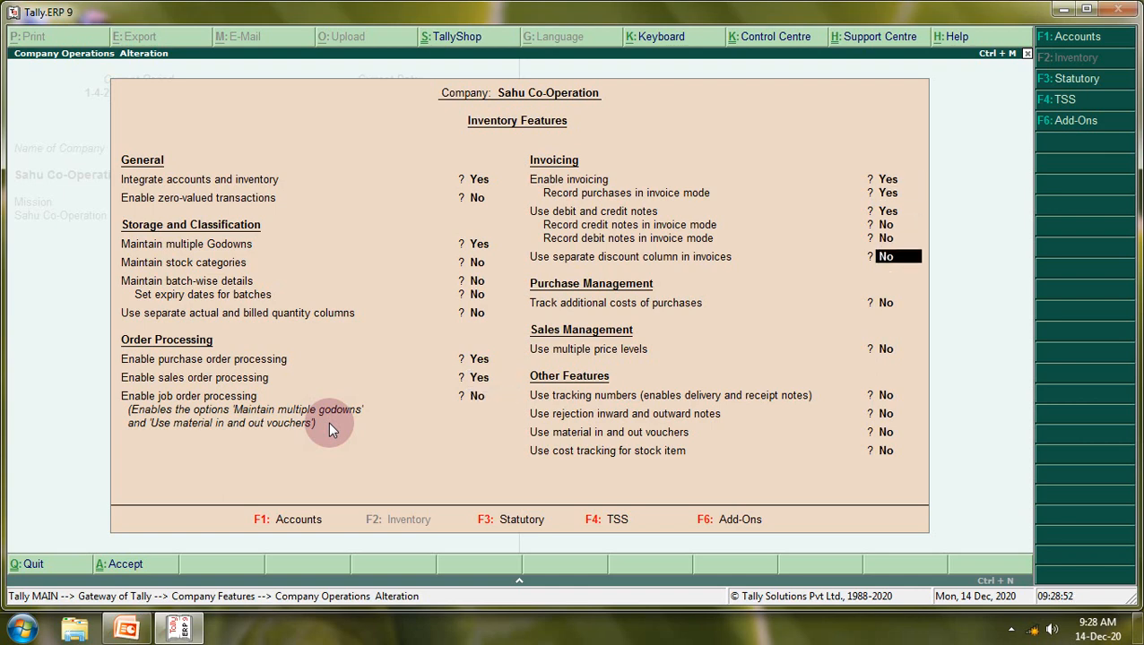
{"action": "key", "text": "Return"}
{"action": "key", "text": "Return"}
{"action": "key", "text": "Return"}
{"action": "key", "text": "Return"}
{"action": "key", "text": "Return"}
{"action": "key", "text": "Return"}
{"action": "key", "text": "Return"}
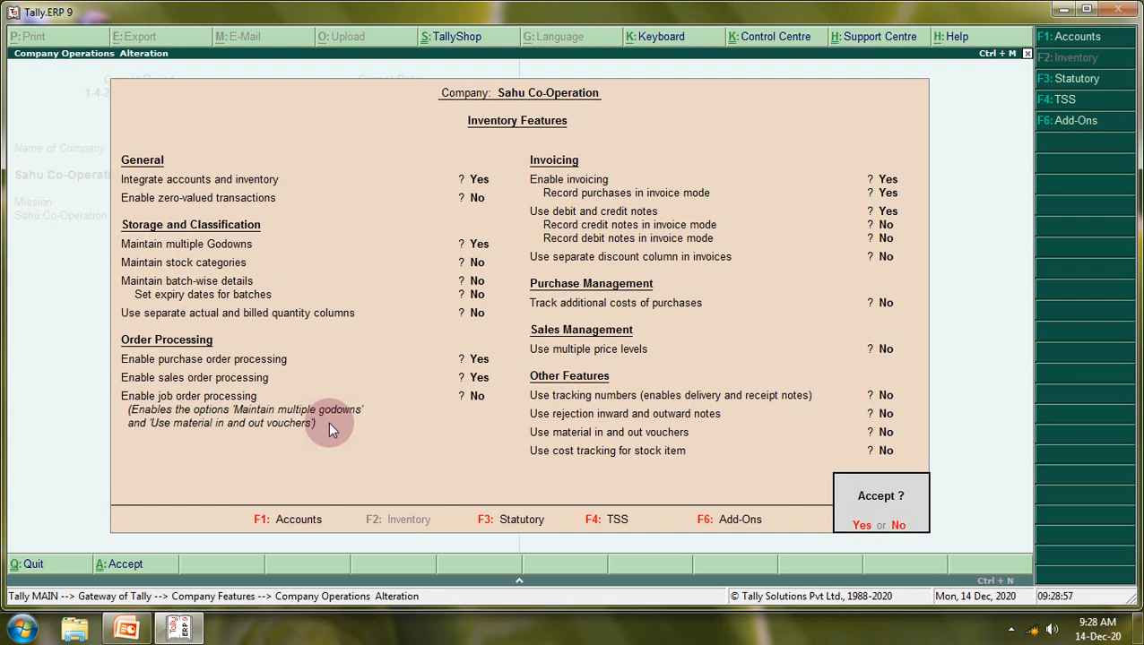
{"action": "key", "text": "Return"}
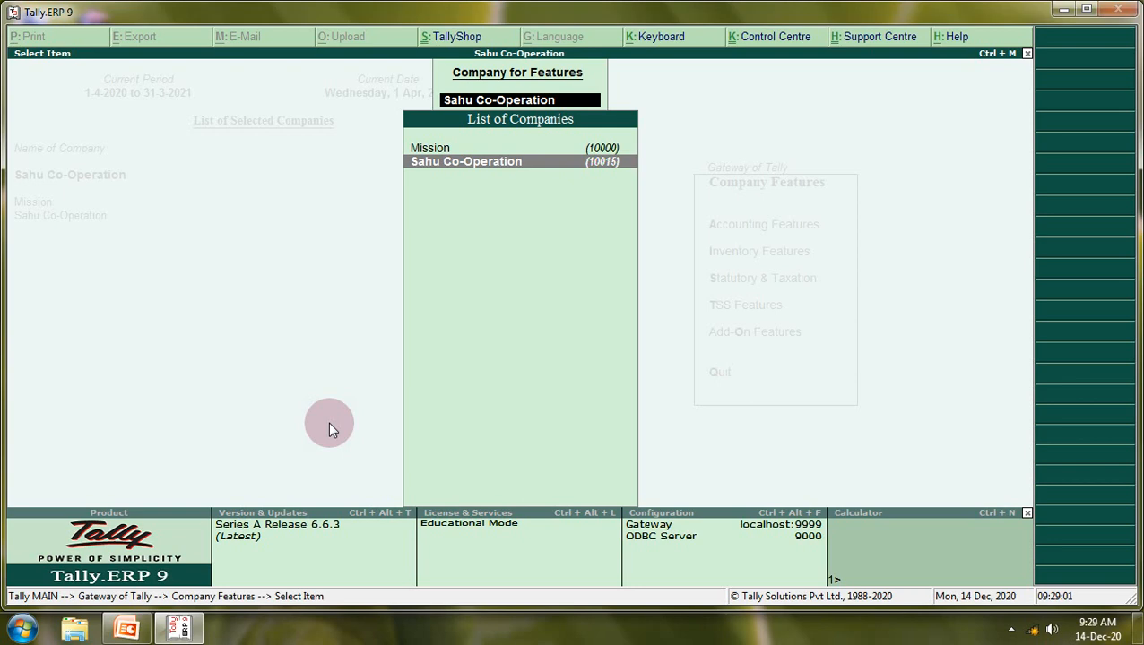
{"action": "key", "text": "Escape"}
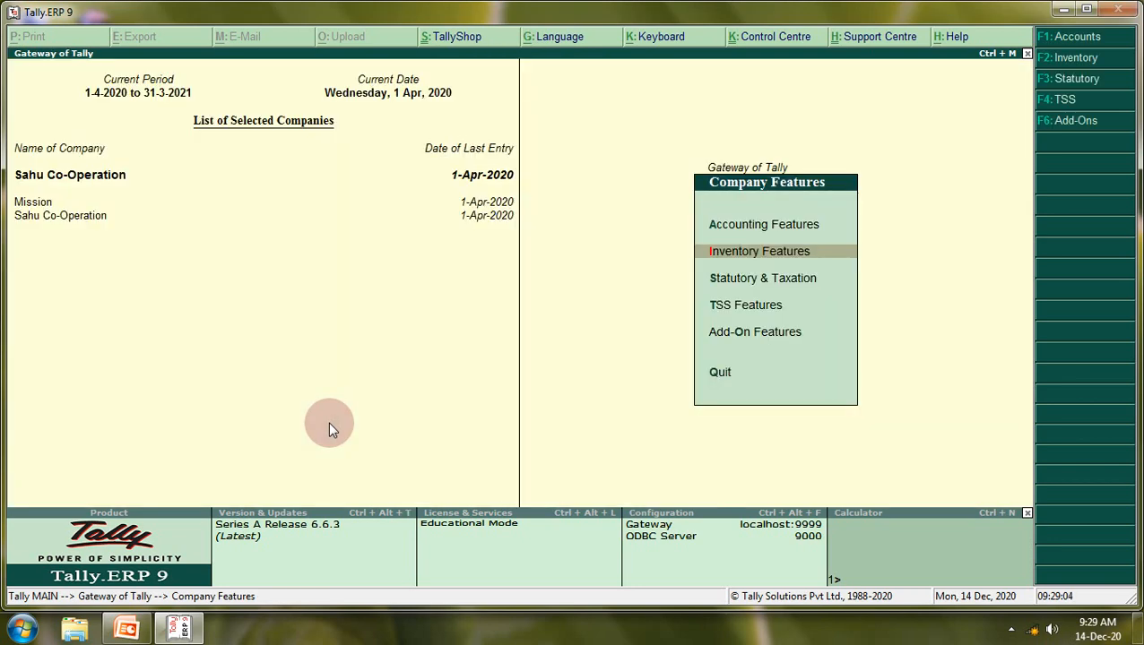
{"action": "key", "text": "Escape"}
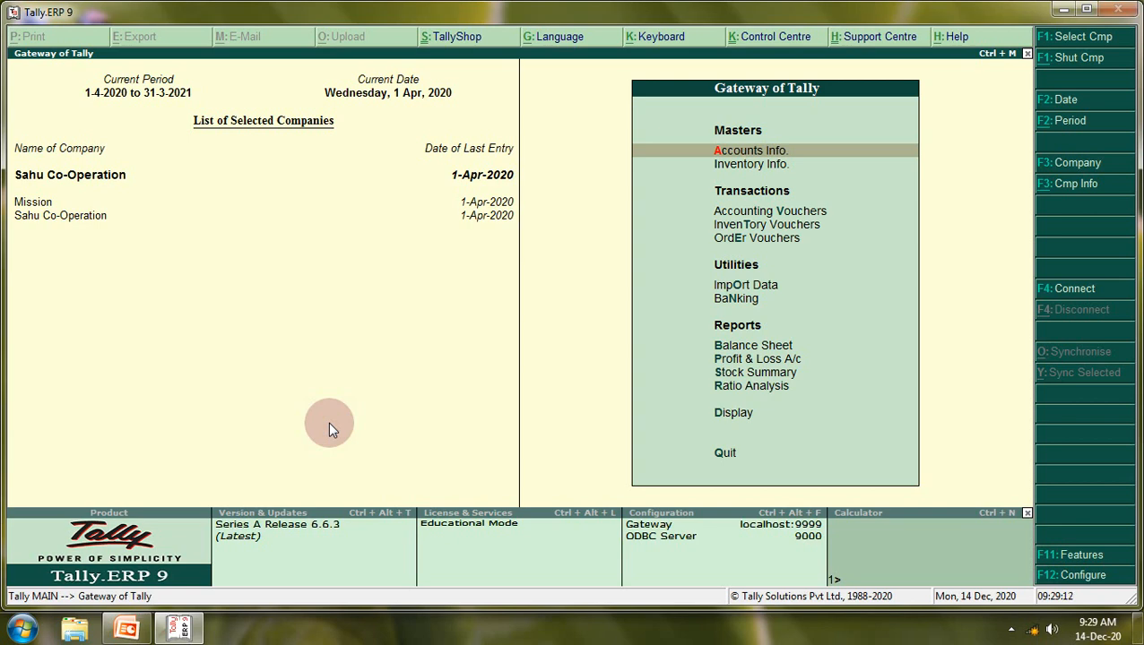
Start voucher entry and switch to a new Purchase Order voucher.
{"action": "key", "text": "Down"}
{"action": "key", "text": "Down"}
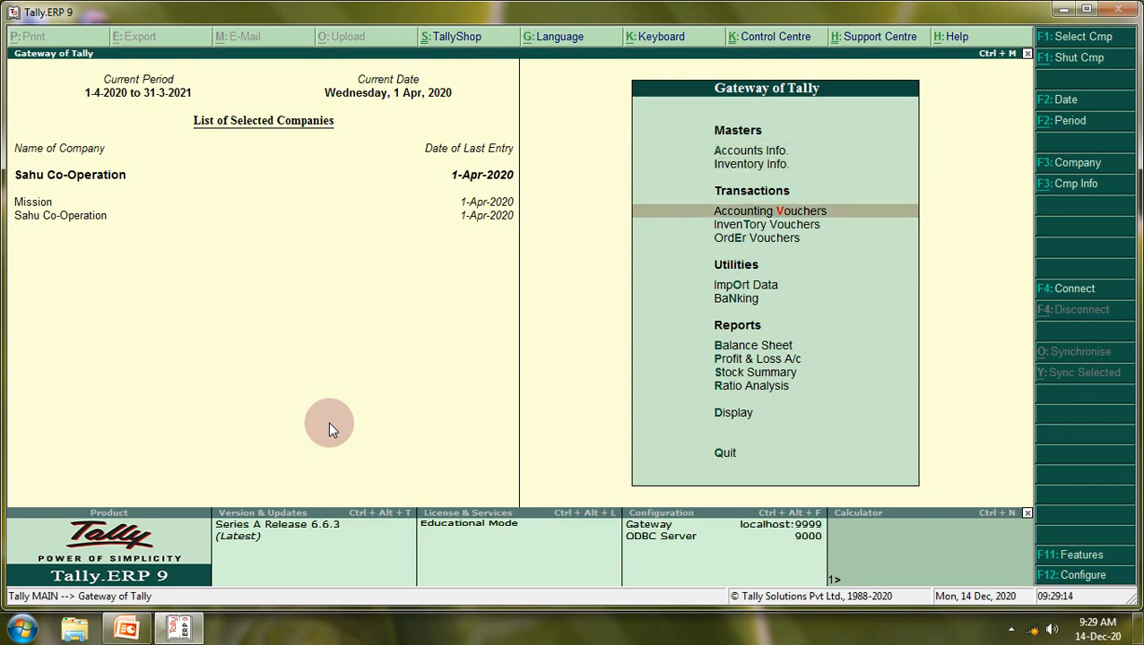
{"action": "key", "text": "Return"}
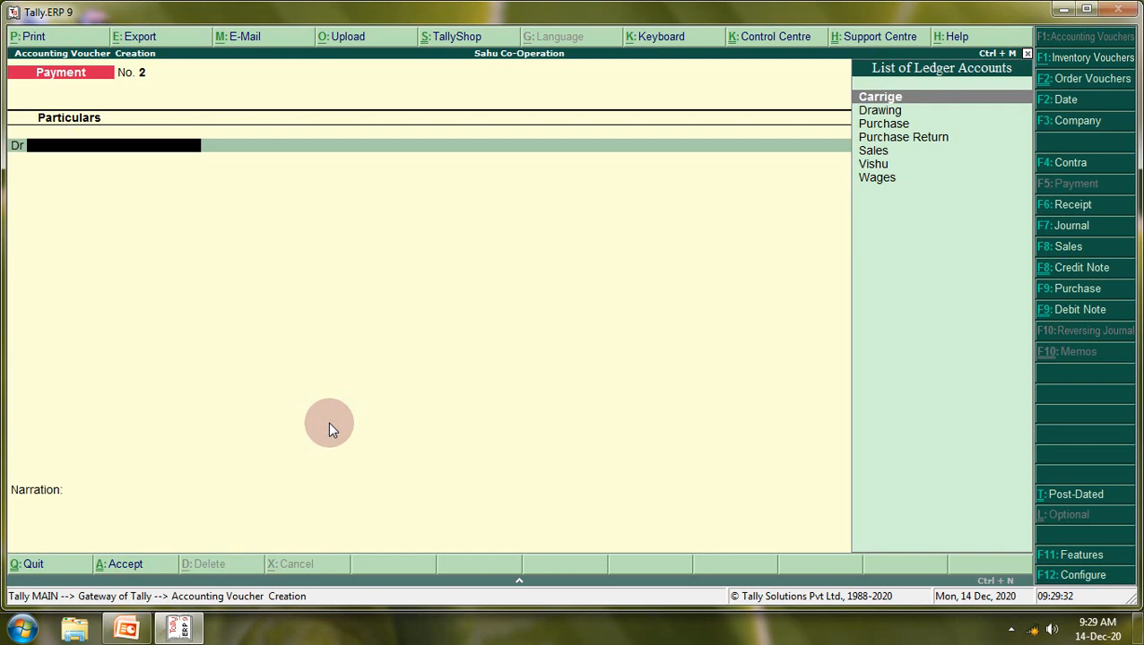
{"action": "key", "text": "alt+F4"}
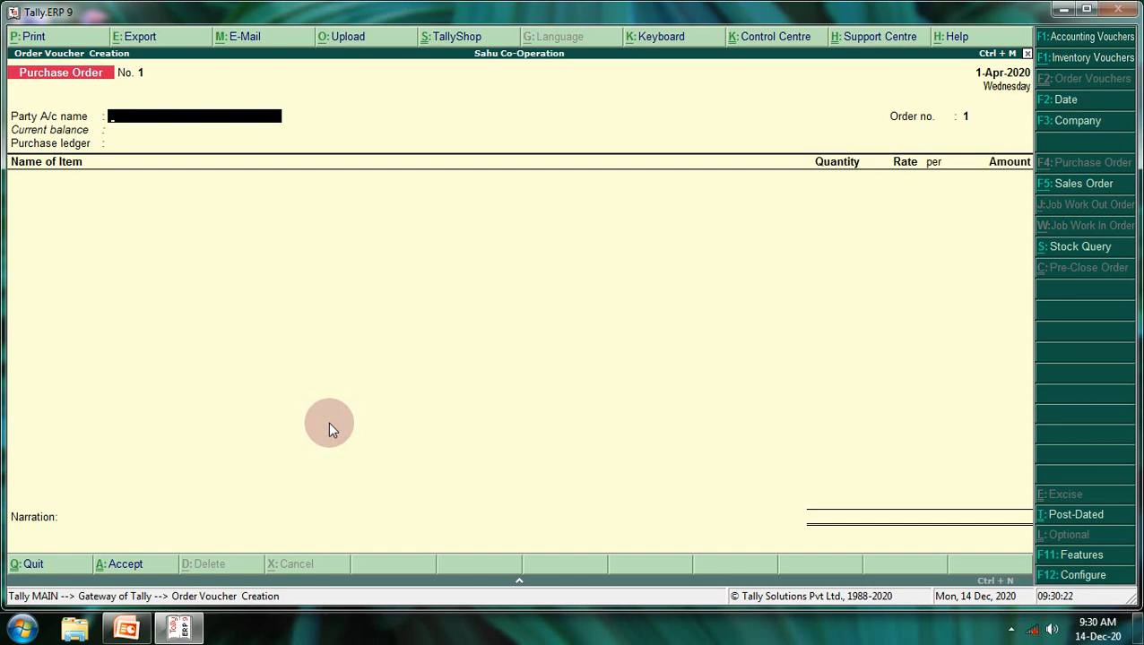
From the order's party account, create the ledger Surya Traders under the Sundry Creditors group.
{"action": "key", "text": "alt+c"}
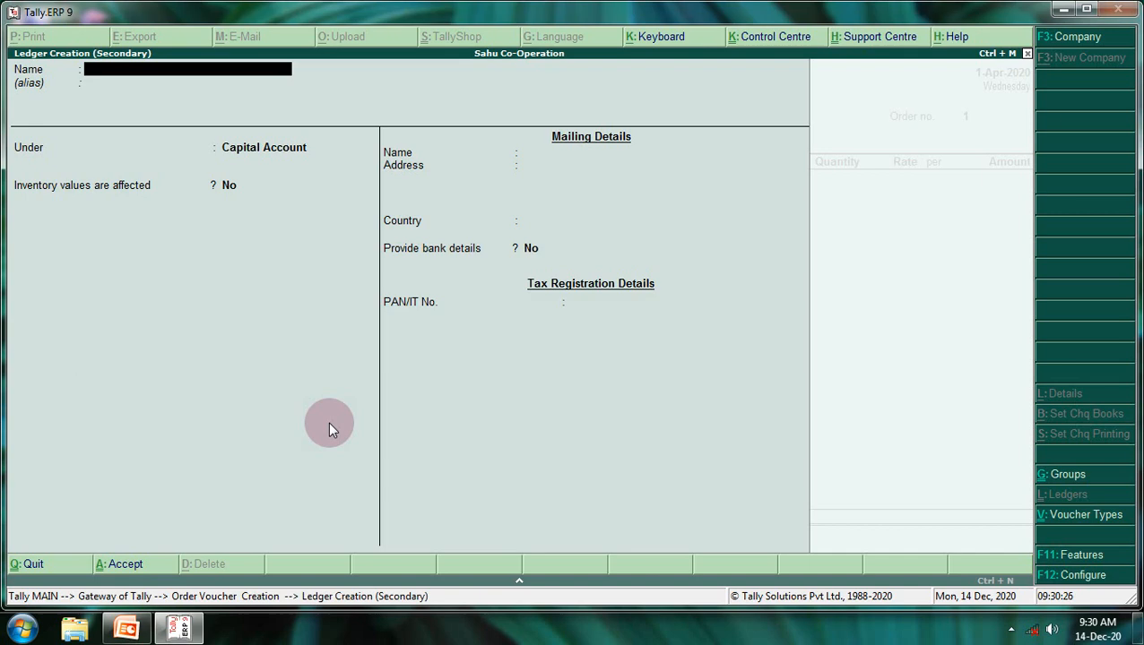
{"action": "type", "text": "Surya Traders"}
{"action": "key", "text": "Return"}
{"action": "key", "text": "Return"}
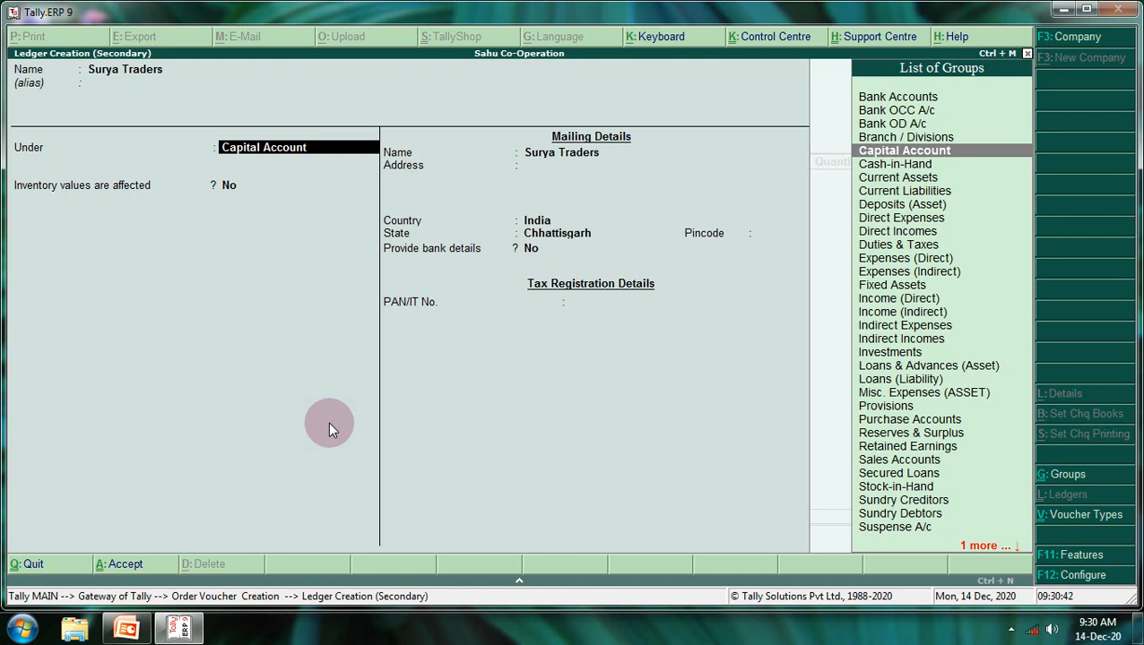
{"action": "type", "text": "S"}
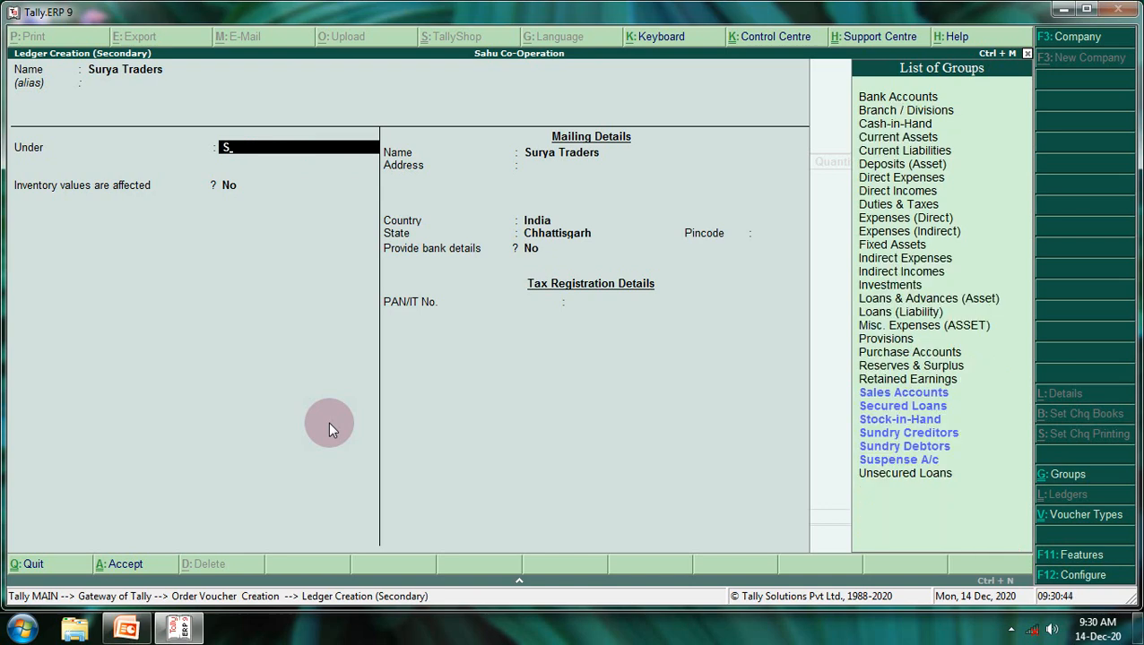
{"action": "key", "text": "Down"}
{"action": "key", "text": "Down"}
{"action": "key", "text": "Down"}
{"action": "key", "text": "Return"}
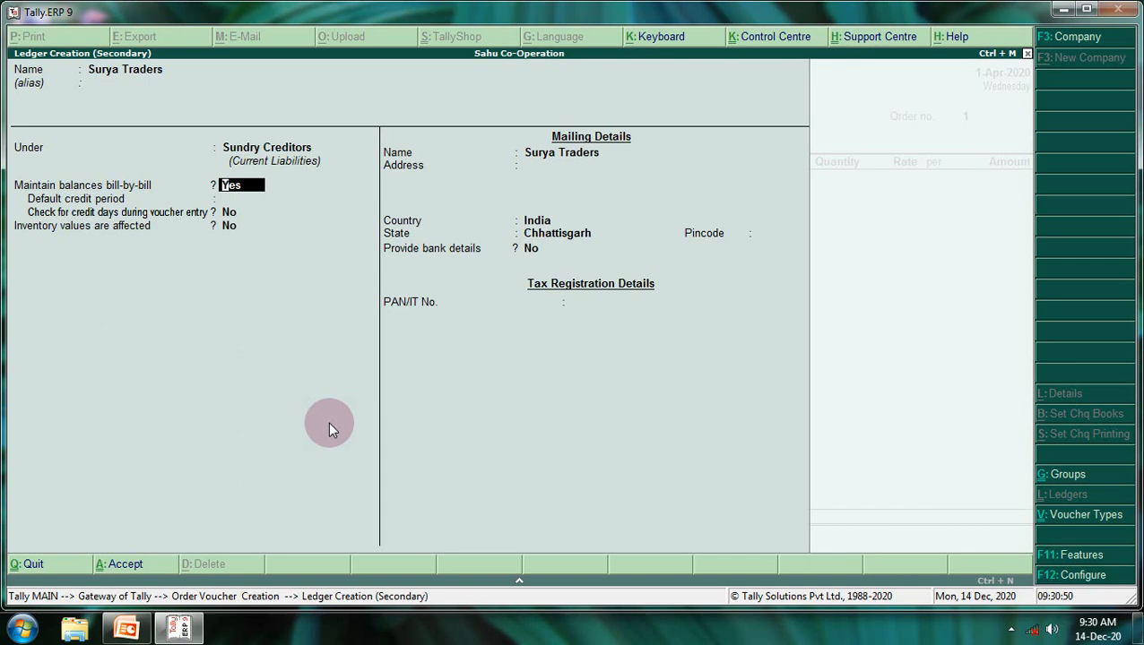
Keep the ledger's default bill-by-bill and inventory settings and enter the supplier's mailing address.
{"action": "key", "text": "Return"}
{"action": "key", "text": "Return"}
{"action": "key", "text": "Return"}
{"action": "key", "text": "Return"}
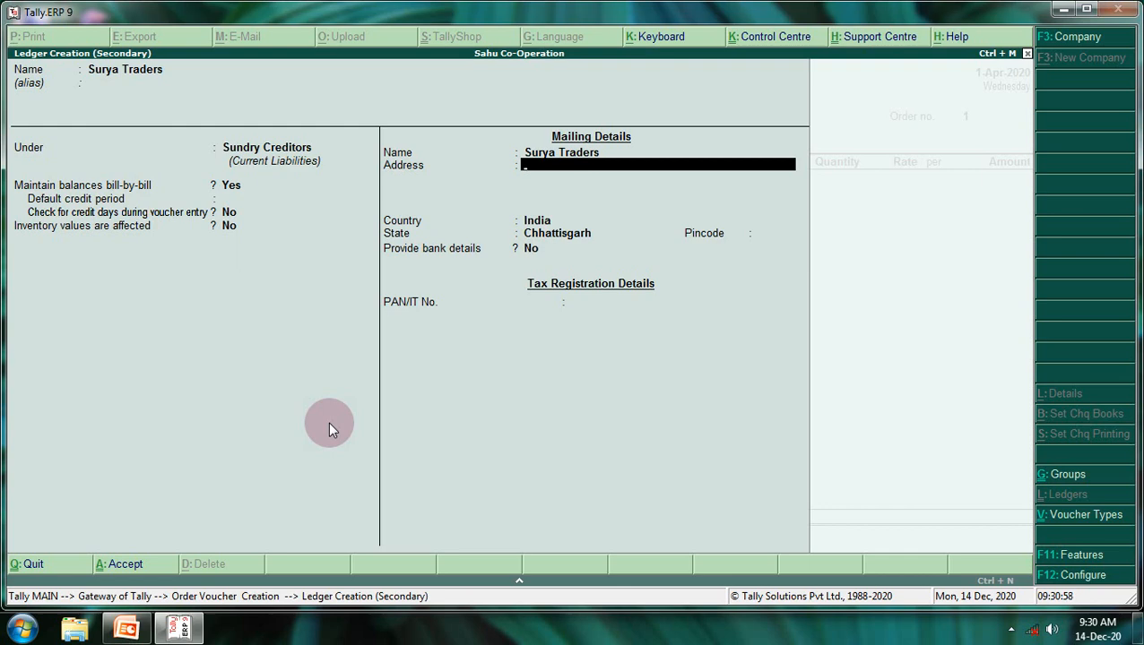
{"action": "type", "text": "Waord No 09"}
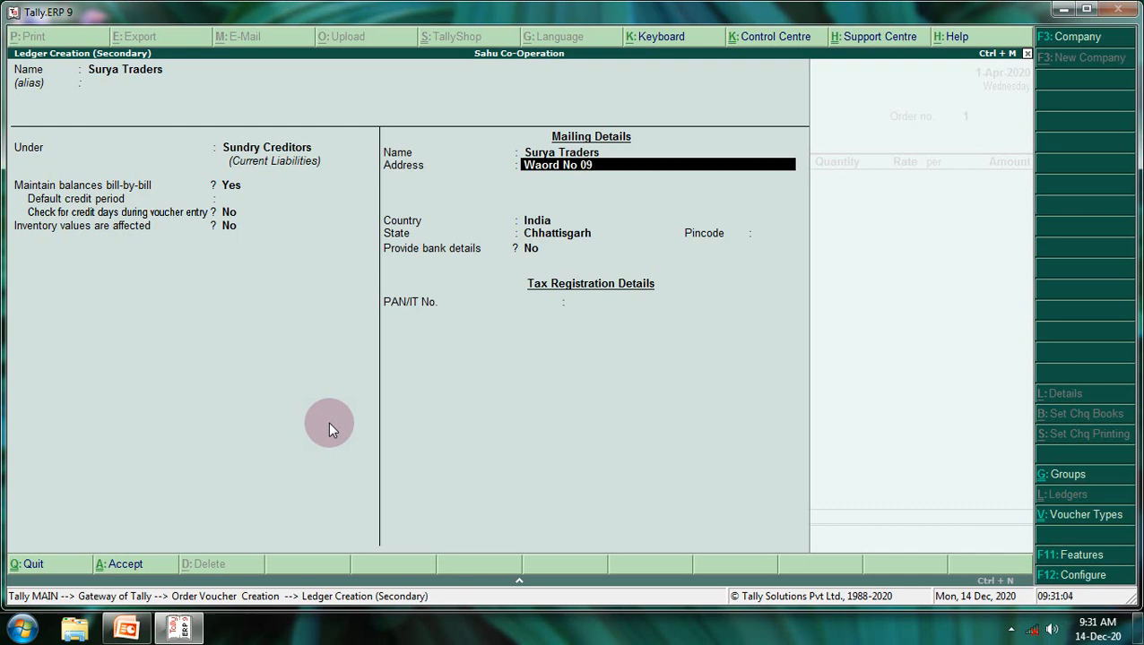
{"action": "type", "text": " Bhuwan Nager"}
{"action": "key", "text": "Return"}
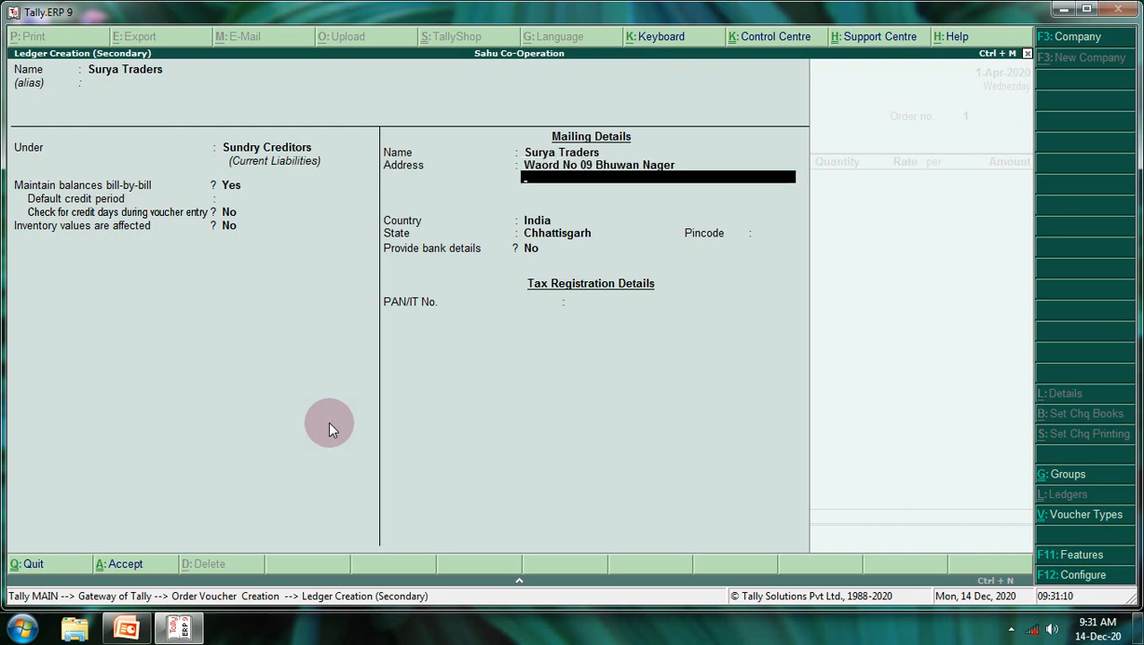
{"action": "type", "text": "Raipu"}
{"action": "key", "text": "Return"}
{"action": "key", "text": "Return"}
{"action": "key", "text": "Return"}
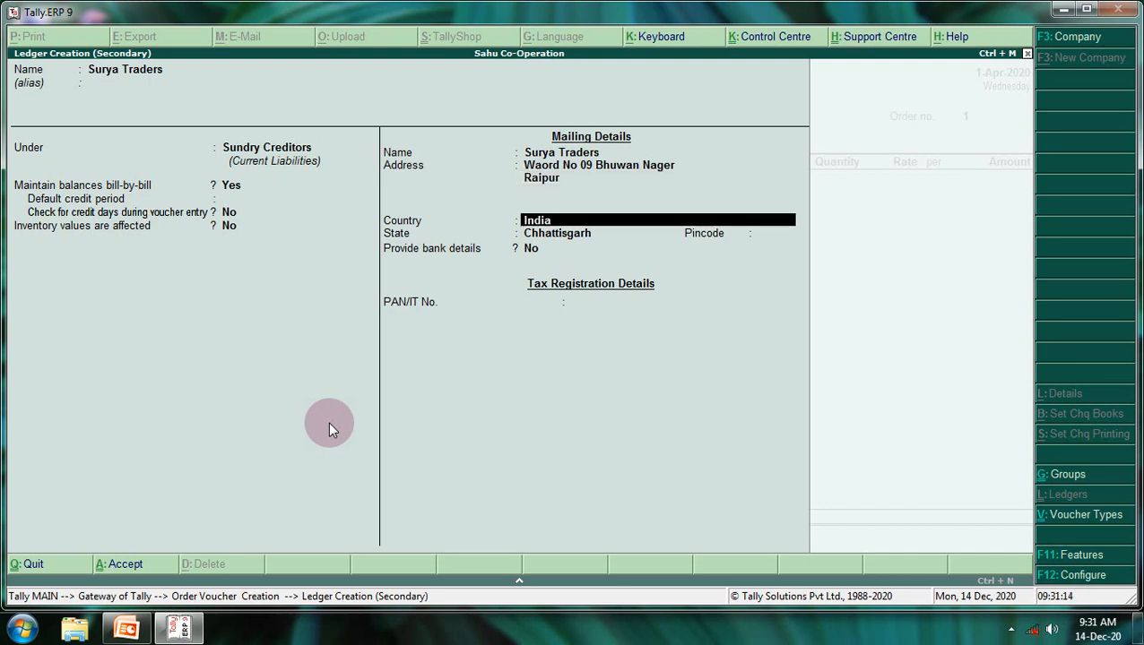
Keep the default country and state, leave pincode, bank details and PAN unset, and save the ledger.
{"action": "key", "text": "Return"}
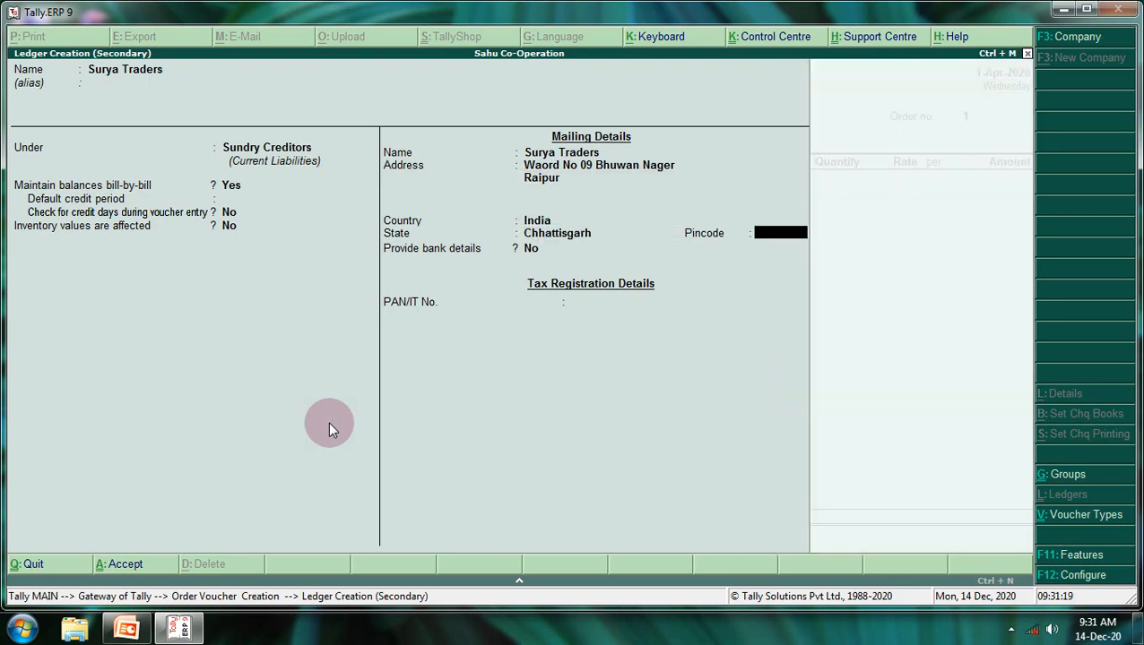
{"action": "key", "text": "Return"}
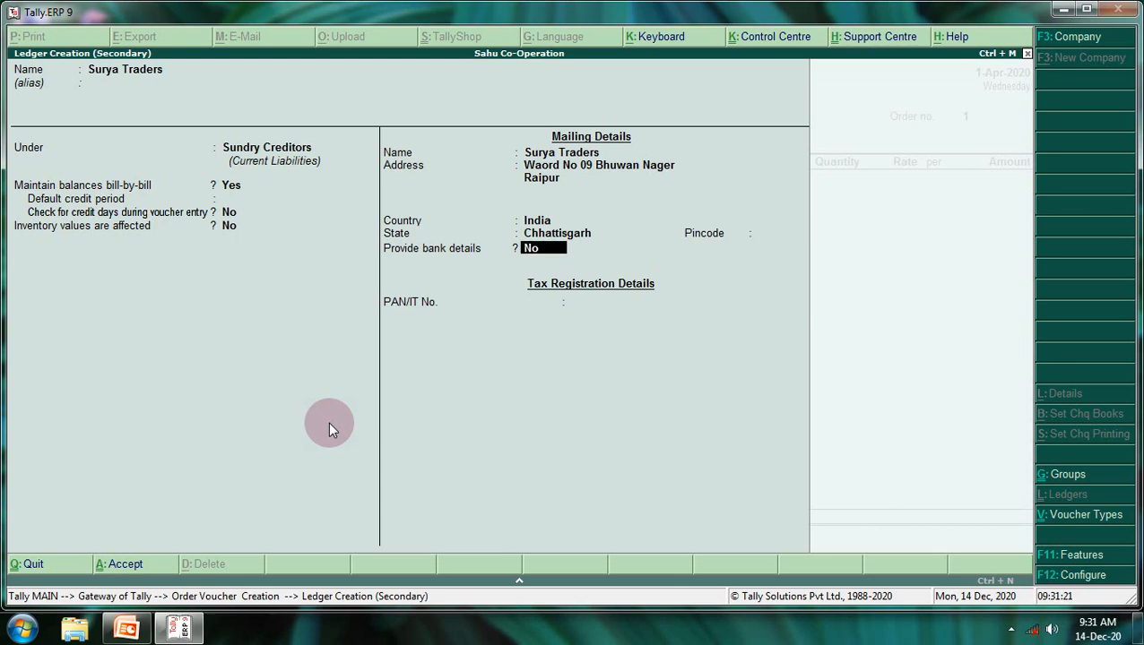
{"action": "key", "text": "Return"}
{"action": "key", "text": "Return"}
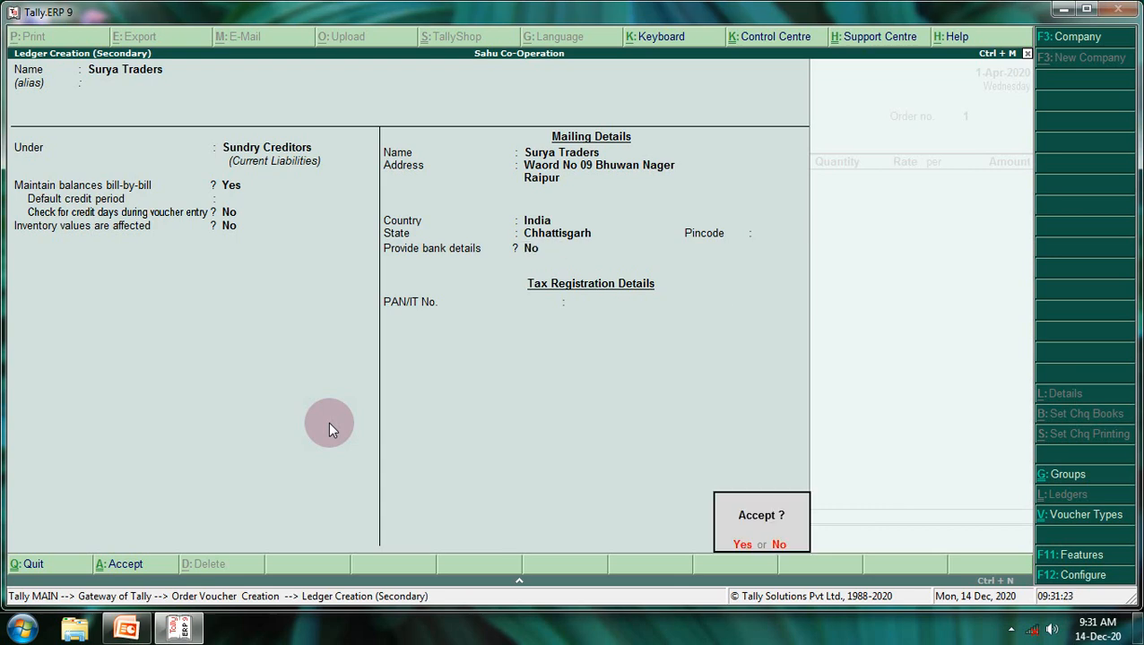
{"action": "key", "text": "Return"}
Save the Surya Traders ledger and keep the supplier's address and state in the order's party details, leaving the sales tax number blank.
{"action": "key", "text": "Return"}
{"action": "key", "text": "Return"}
{"action": "key", "text": "Return"}
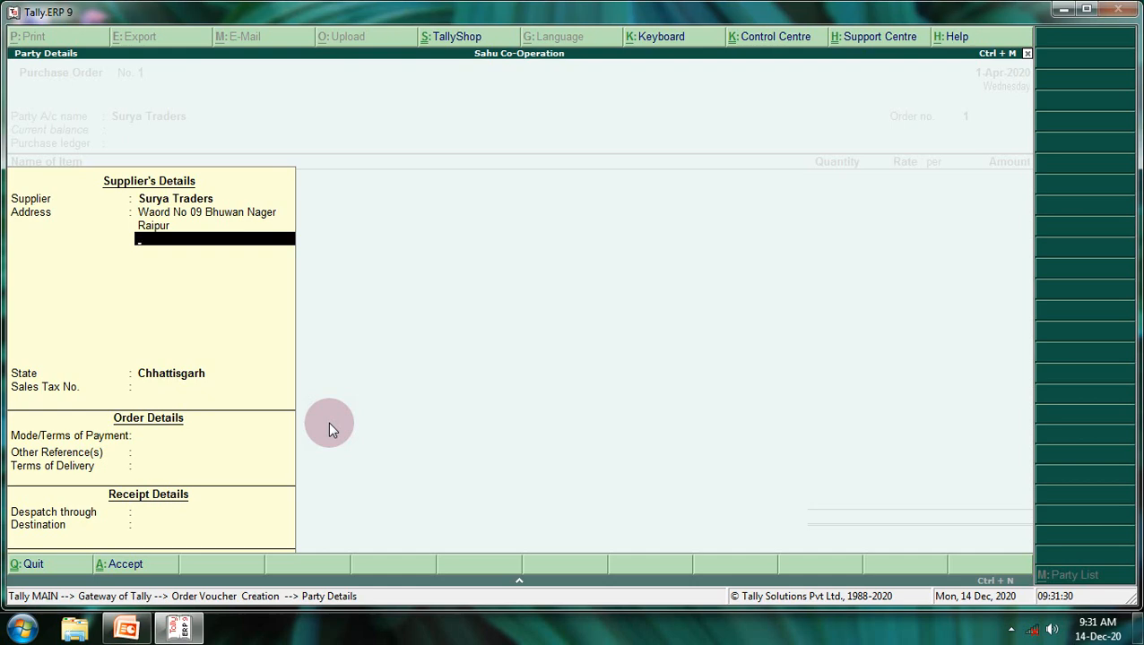
{"action": "key", "text": "Return"}
{"action": "key", "text": "Return"}
{"action": "key", "text": "Return"}
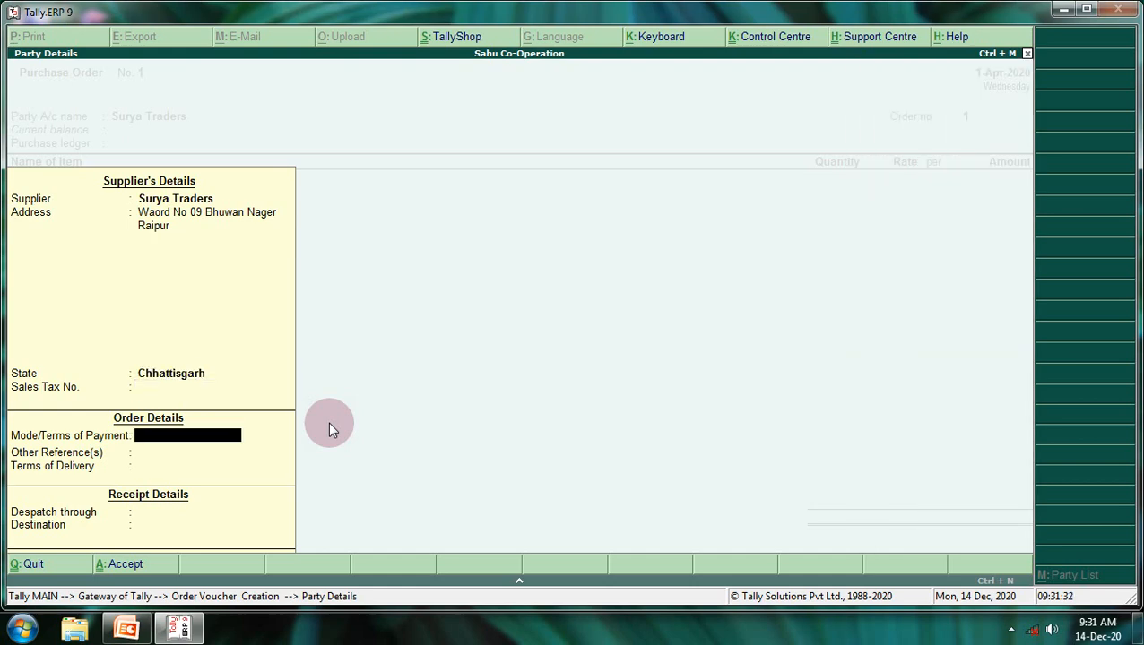
Set the order's mode of payment to Upi and leave the other references, terms of delivery and receipt details blank.
{"action": "key", "text": "Return"}
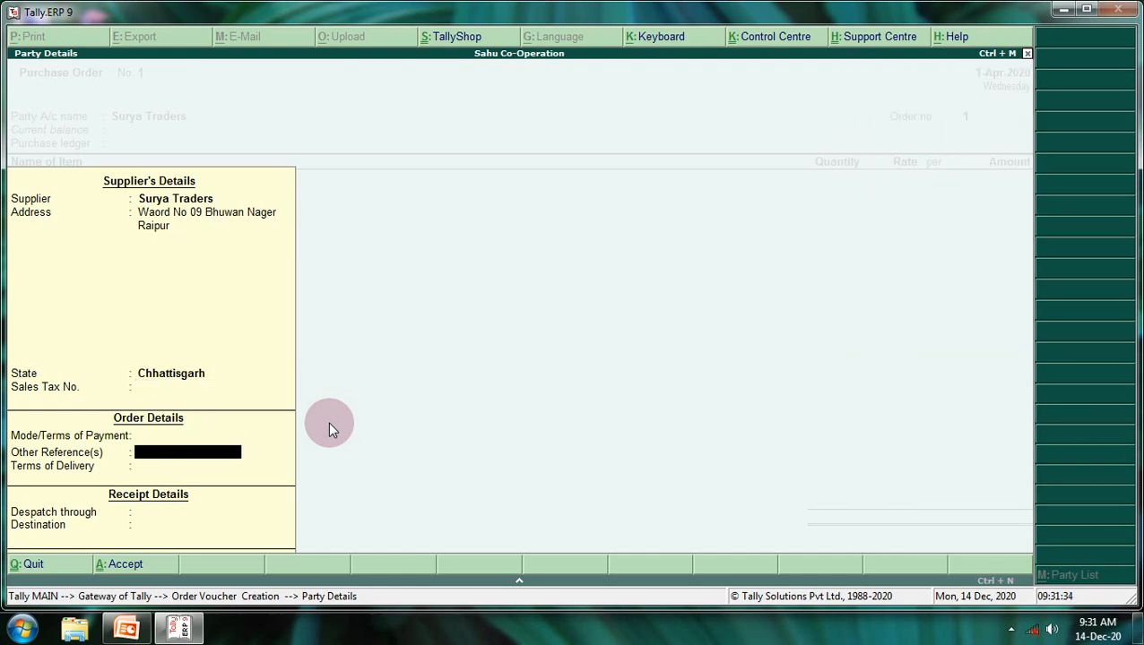
{"action": "key", "text": "BackSpace"}
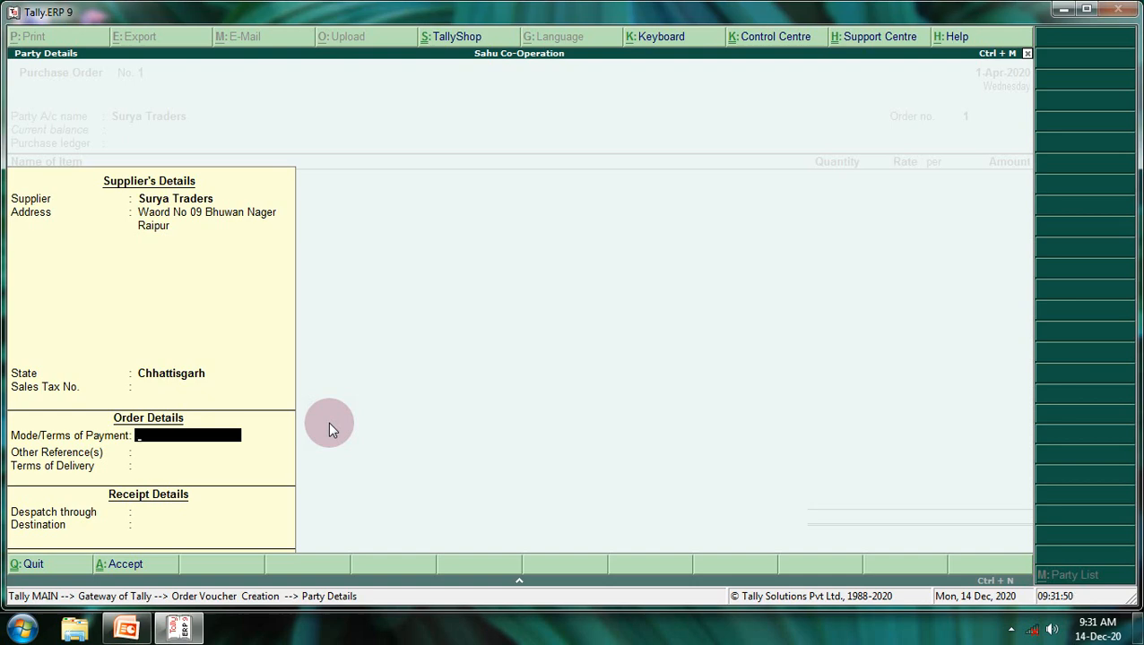
{"action": "type", "text": "Upi"}
{"action": "key", "text": "Return"}
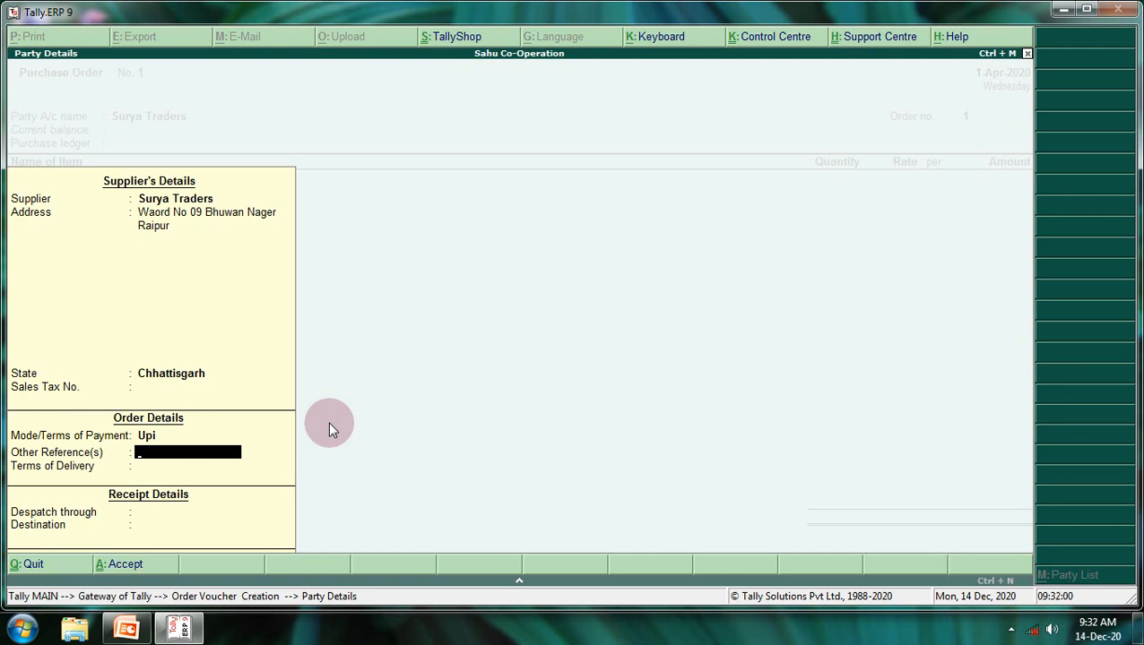
{"action": "key", "text": "Return"}
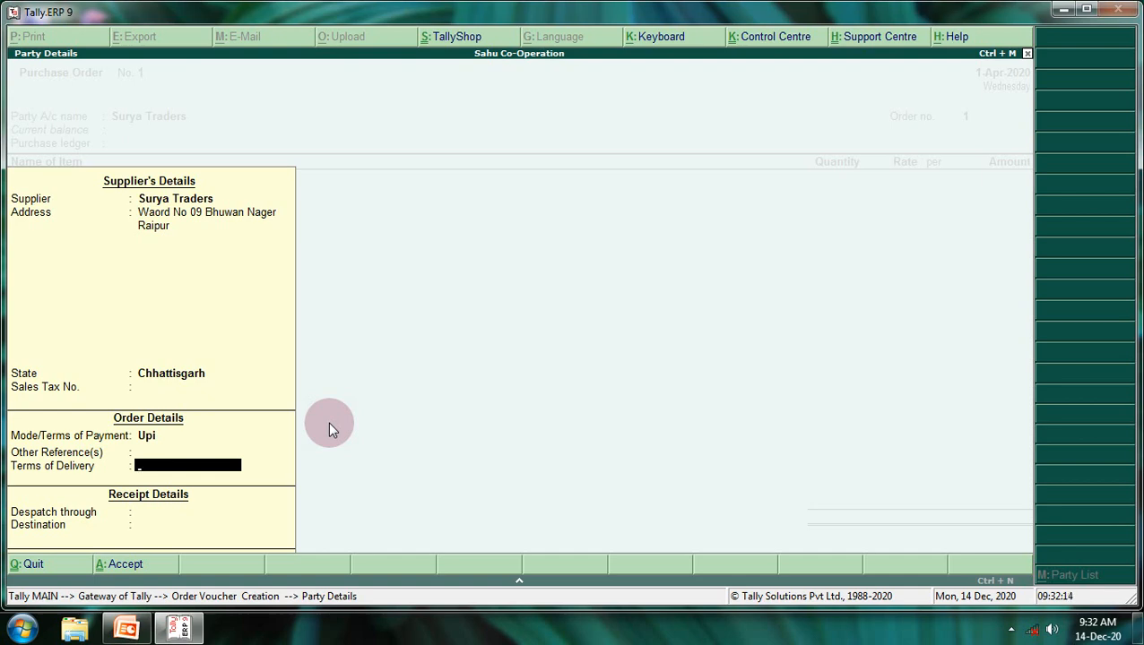
{"action": "key", "text": "Return"}
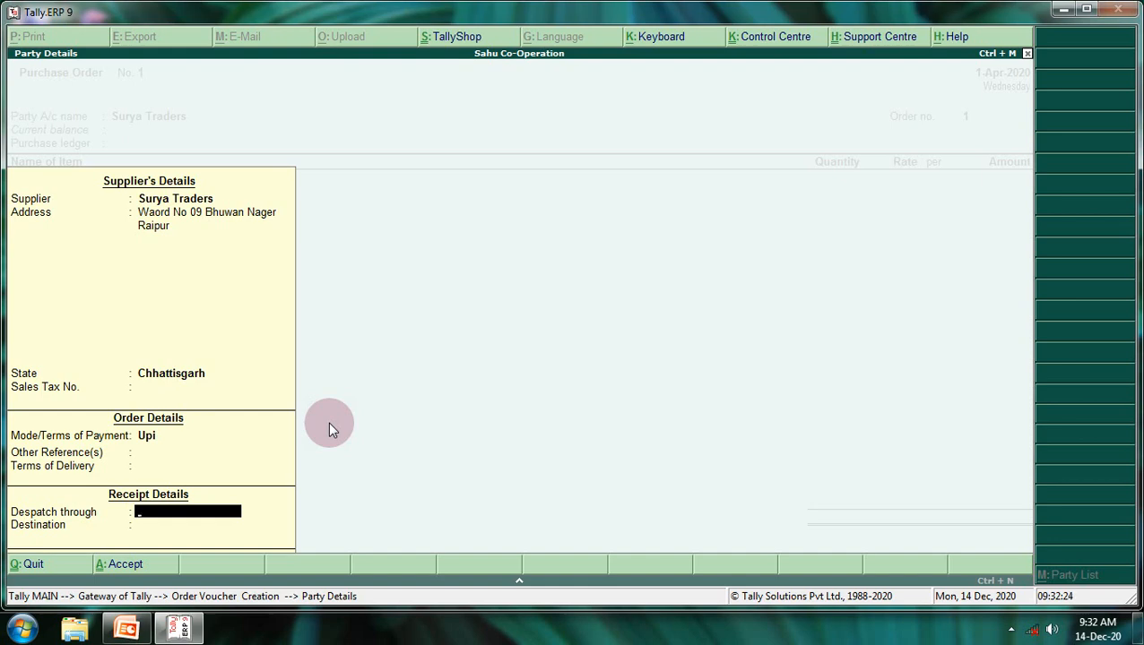
{"action": "key", "text": "Return"}
{"action": "key", "text": "Return"}
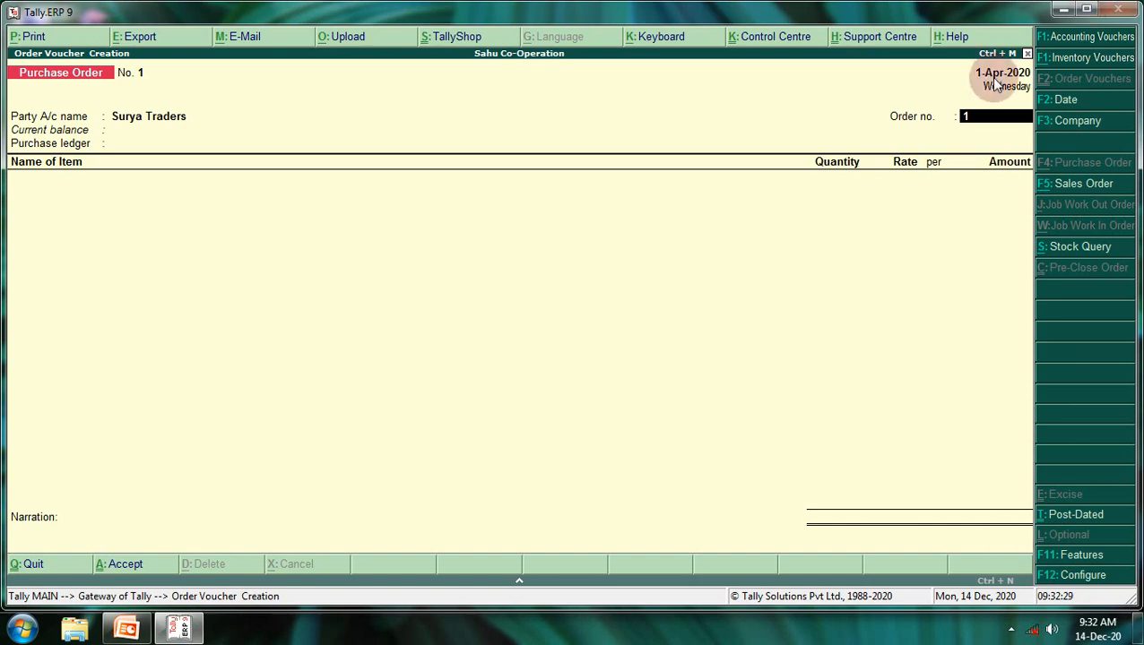
Keep order number 1 with Purchase as the purchase ledger, and add Mouse as the first stock item.
{"action": "key", "text": "Return"}
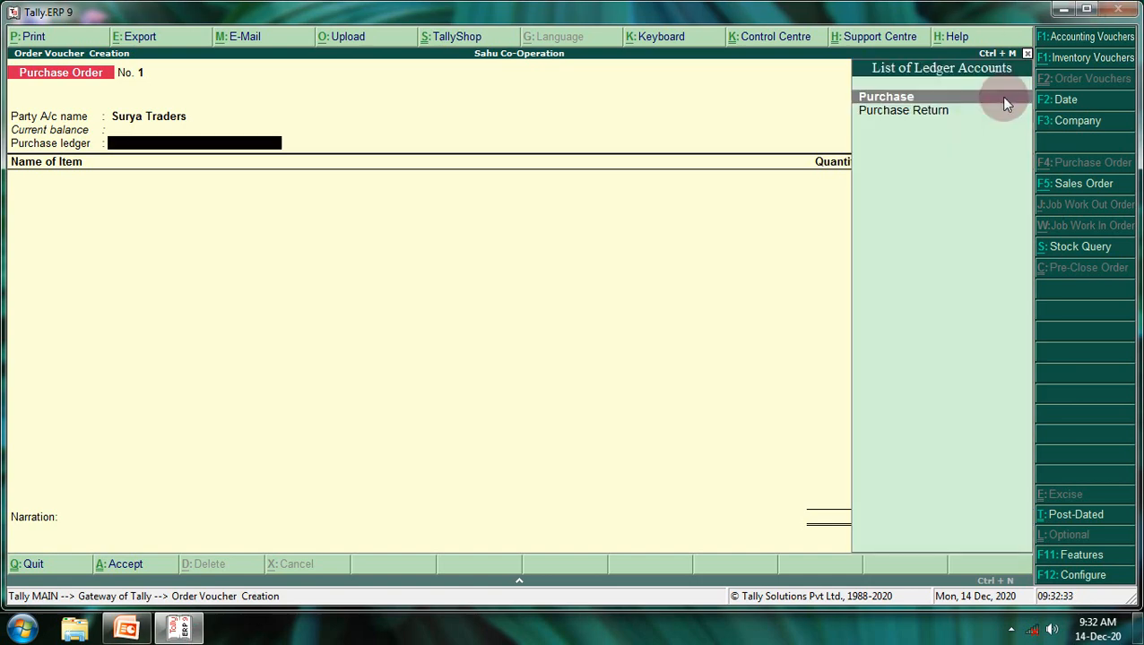
{"action": "key", "text": "Return"}
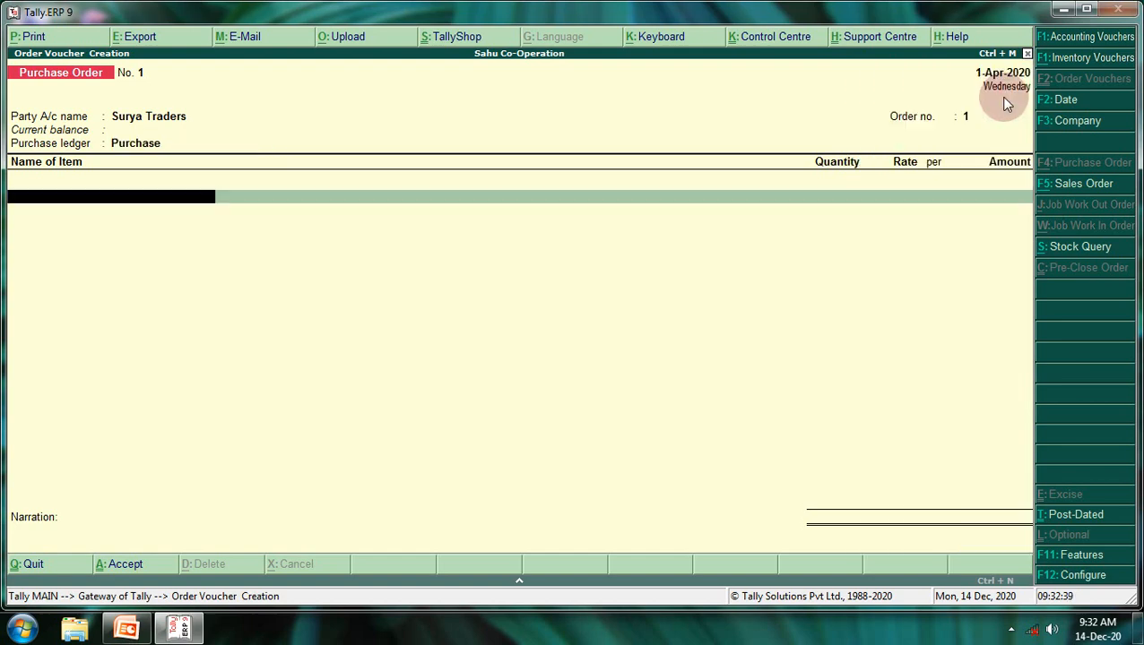
{"action": "type", "text": "M"}
{"action": "key", "text": "Down"}
{"action": "key", "text": "Down"}
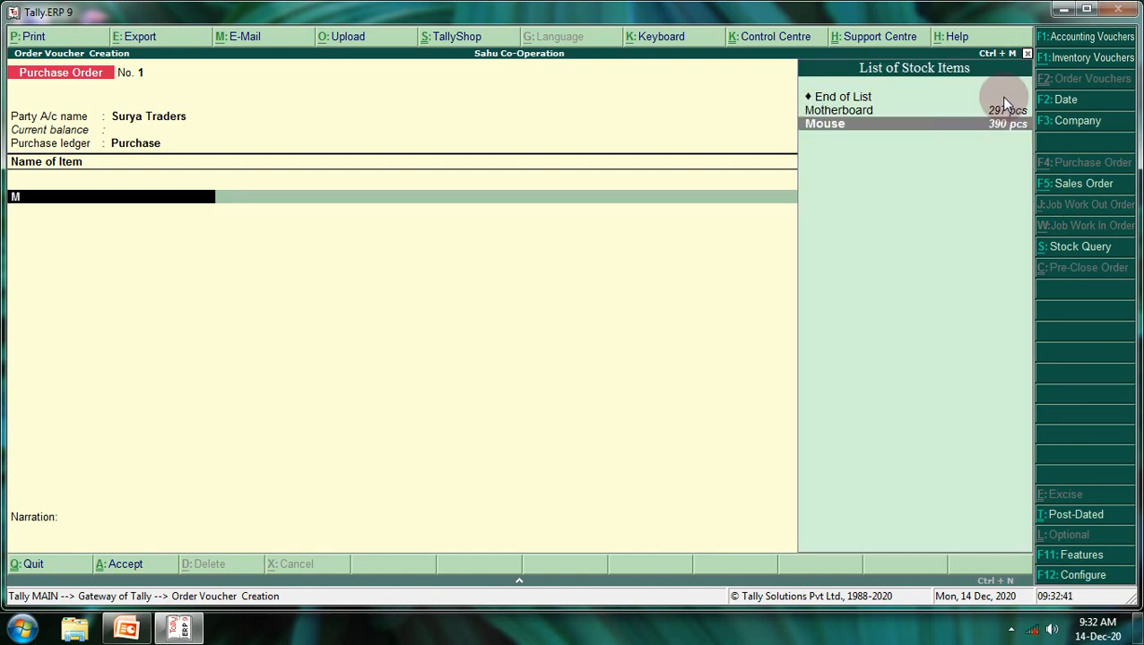
{"action": "key", "text": "Return"}
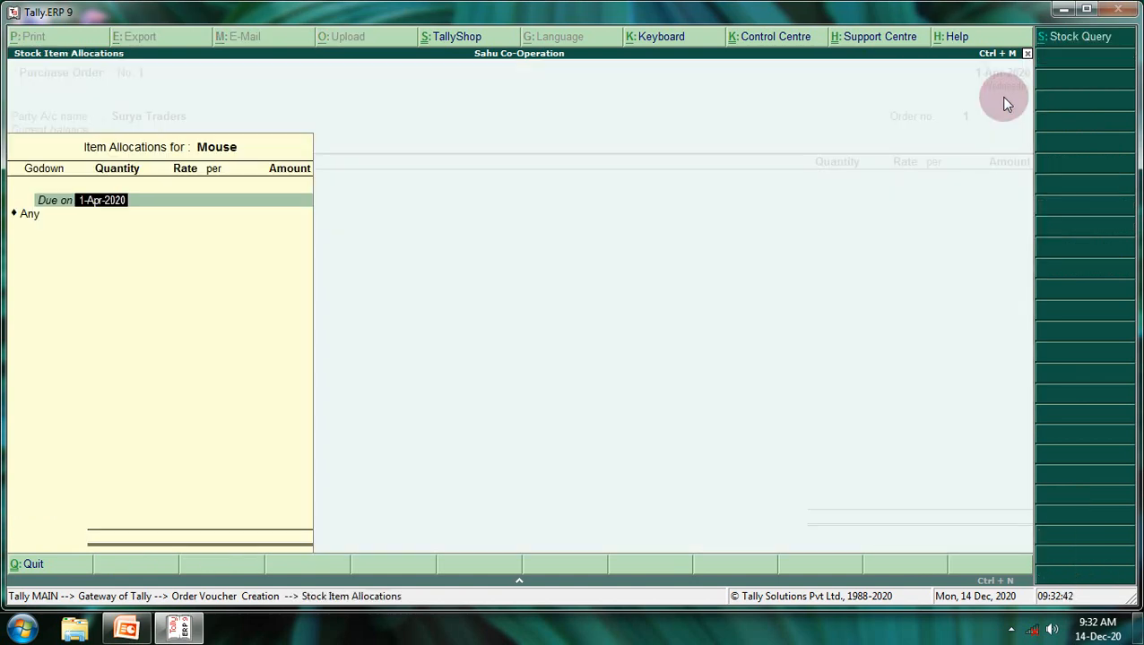
Keep the Mouse due date of 1-Apr-2020 and allocate the item to the Songanga godown.
{"action": "key", "text": "Return"}
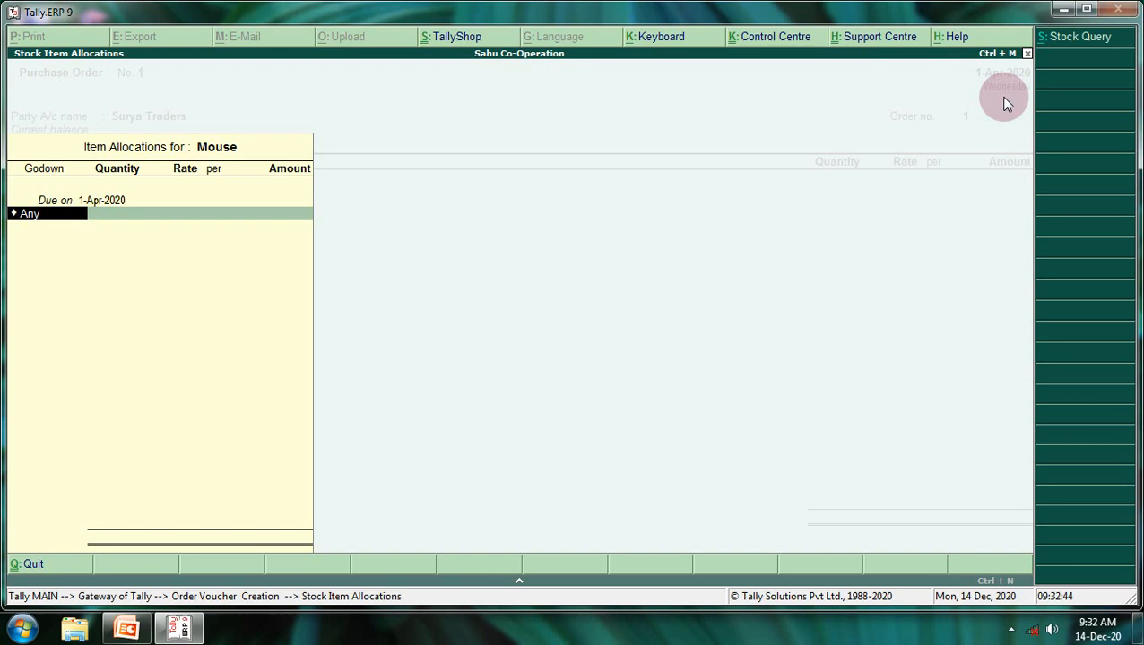
{"action": "key", "text": "1"}
{"action": "key", "text": "BackSpace"}
{"action": "key", "text": "BackSpace"}
{"action": "key", "text": "BackSpace"}
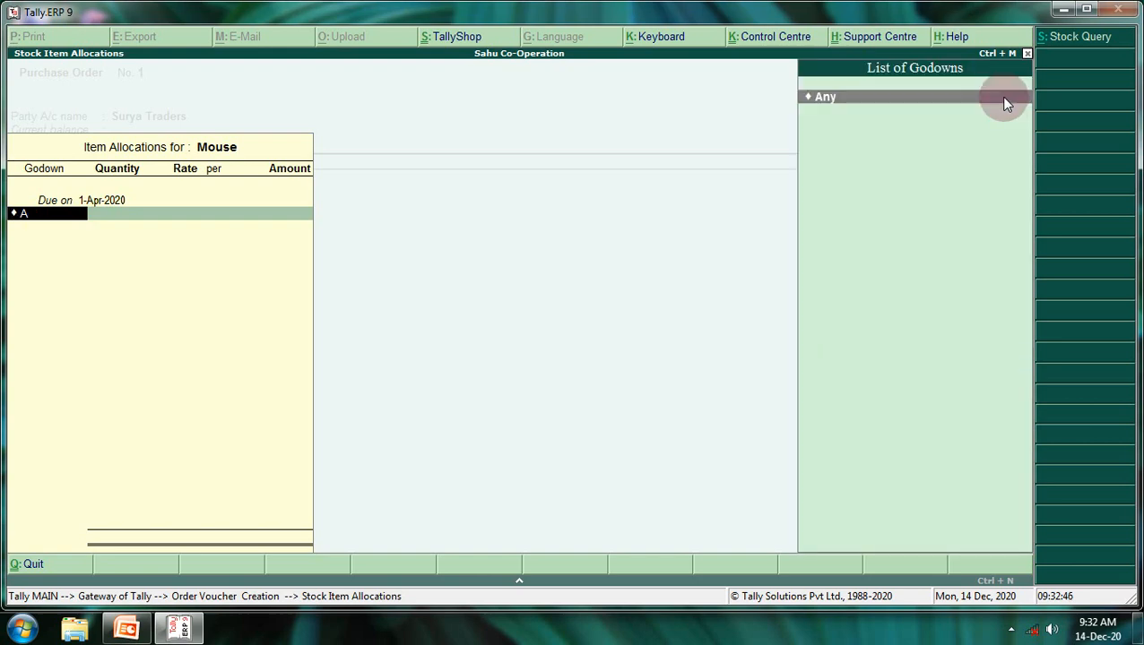
{"action": "key", "text": "Down"}
{"action": "key", "text": "Down"}
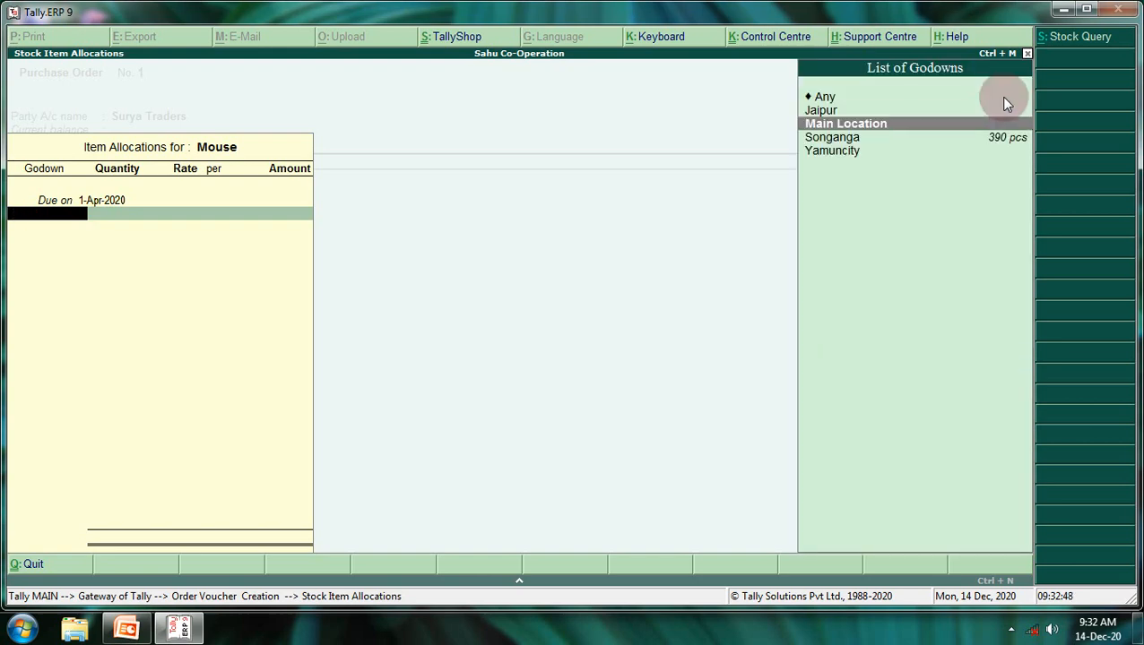
{"action": "key", "text": "Down"}
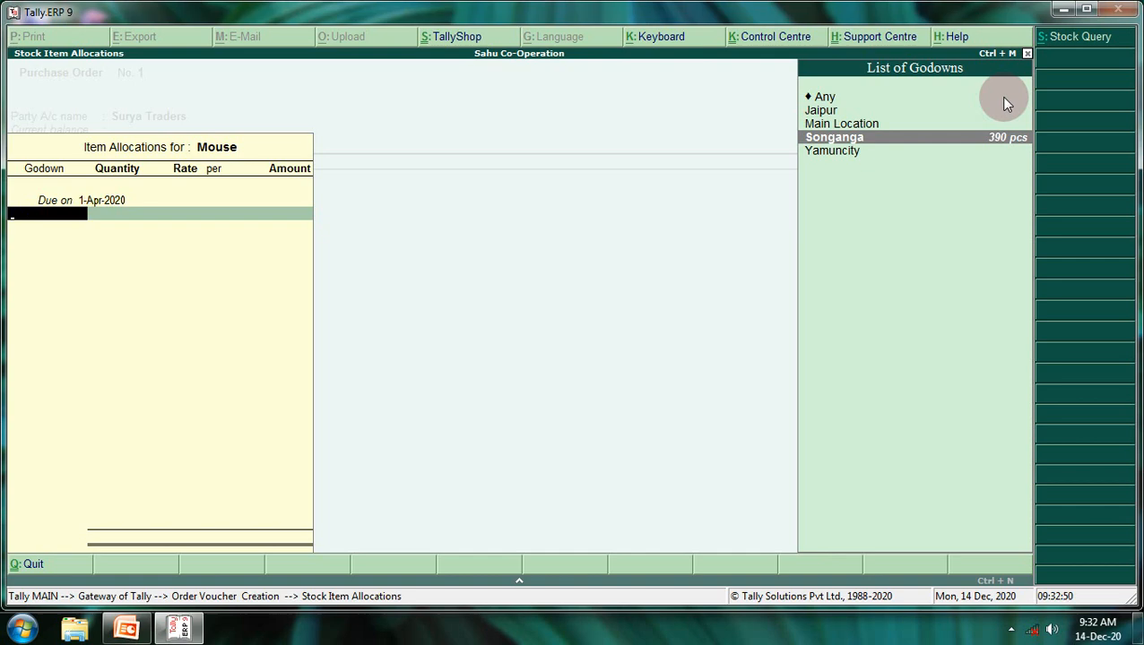
{"action": "key", "text": "Return"}
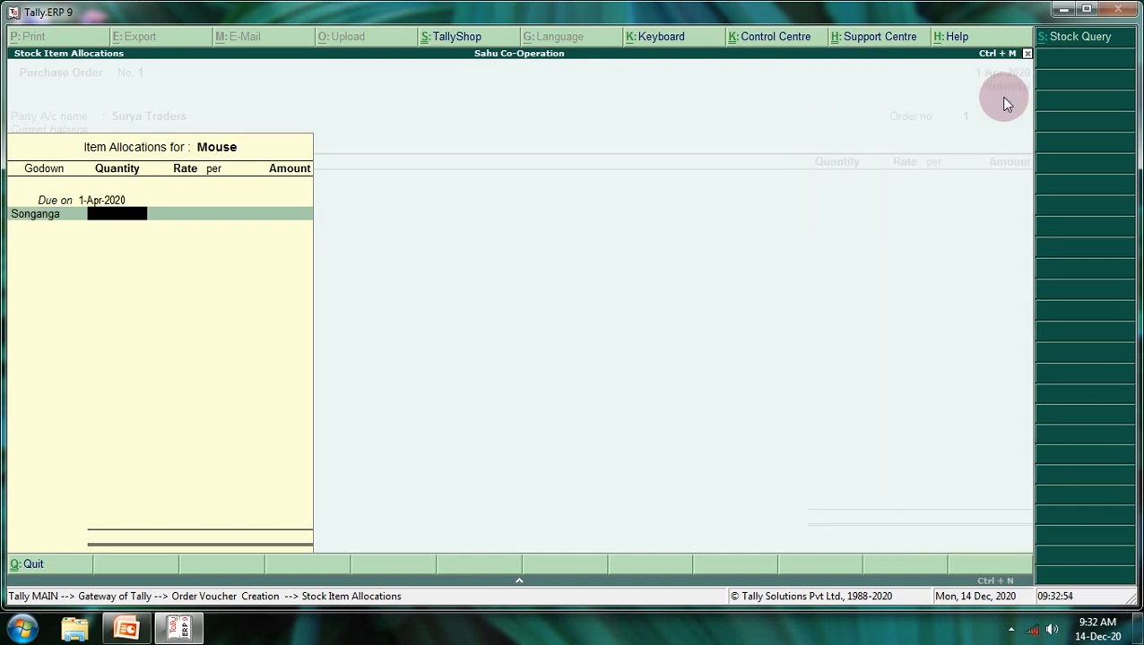
Set the Mouse quantity to 12 pcs at the default rate of 350.00 and finish its allocation.
{"action": "type", "text": "12"}
{"action": "key", "text": "Return"}
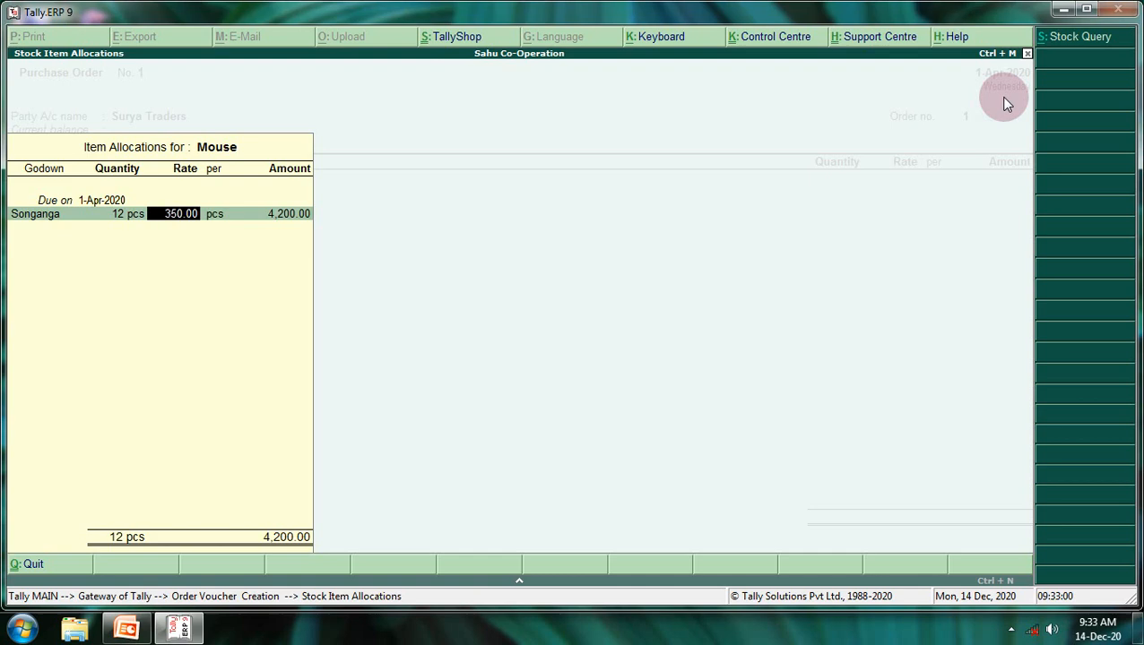
{"action": "key", "text": "Return"}
{"action": "key", "text": "Return"}
{"action": "key", "text": "Return"}
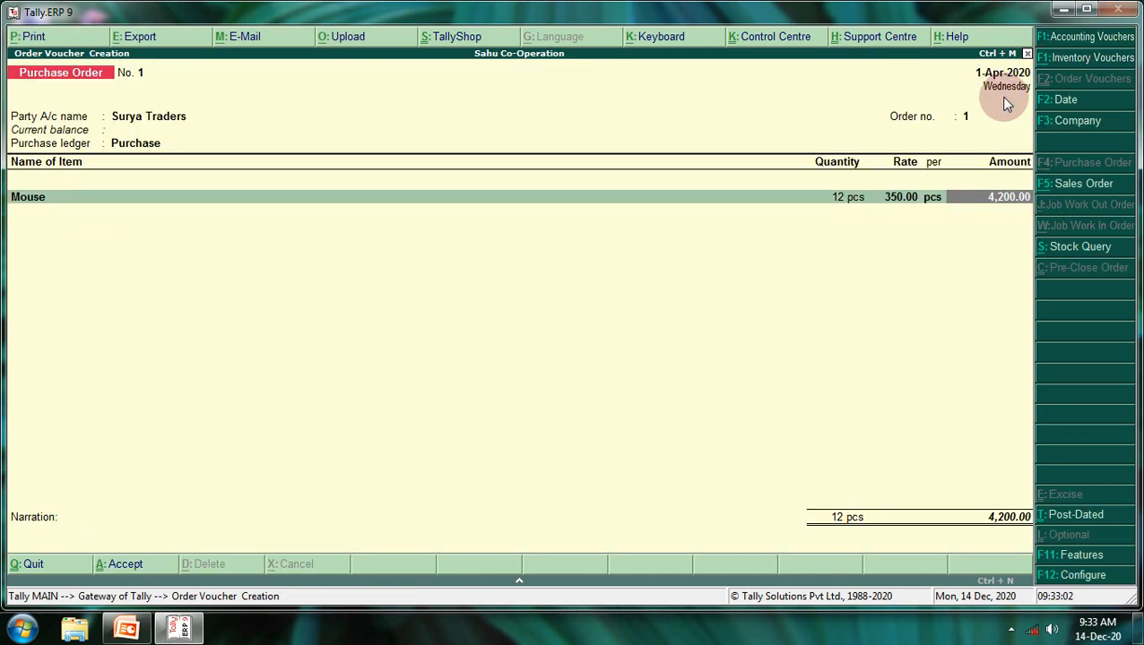
Add the stock item Keybaord with due date 1-Apr-2020 and allocate it to the Jaipur godown.
{"action": "key", "text": "Return"}
{"action": "type", "text": "K"}
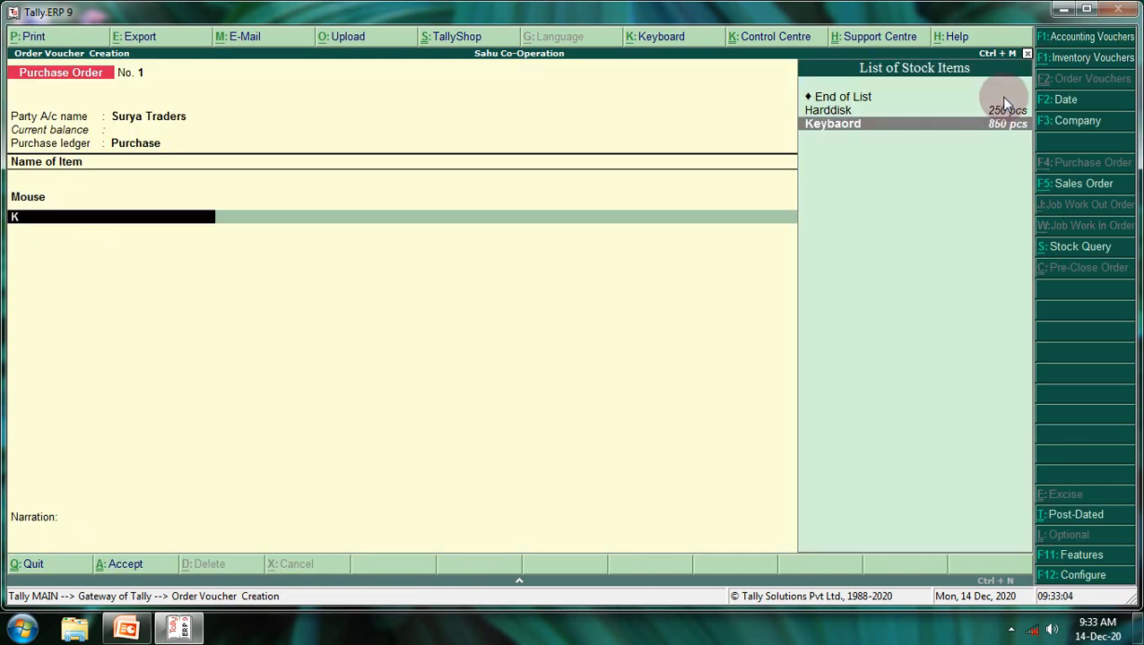
{"action": "key", "text": "Return"}
{"action": "key", "text": "Return"}
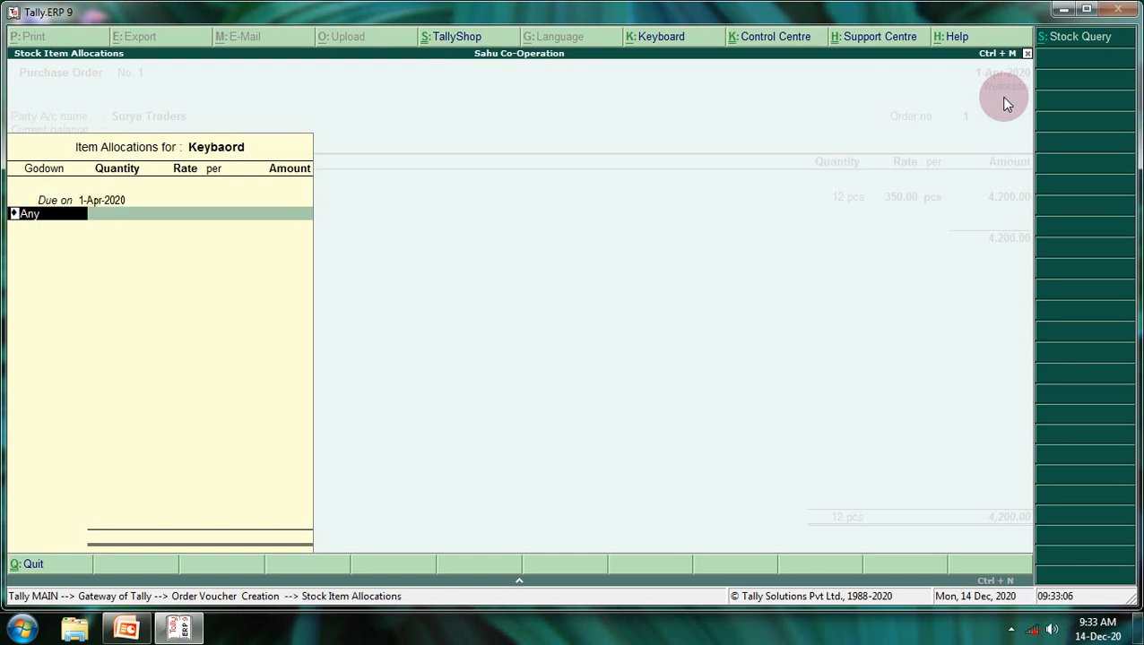
{"action": "type", "text": "A"}
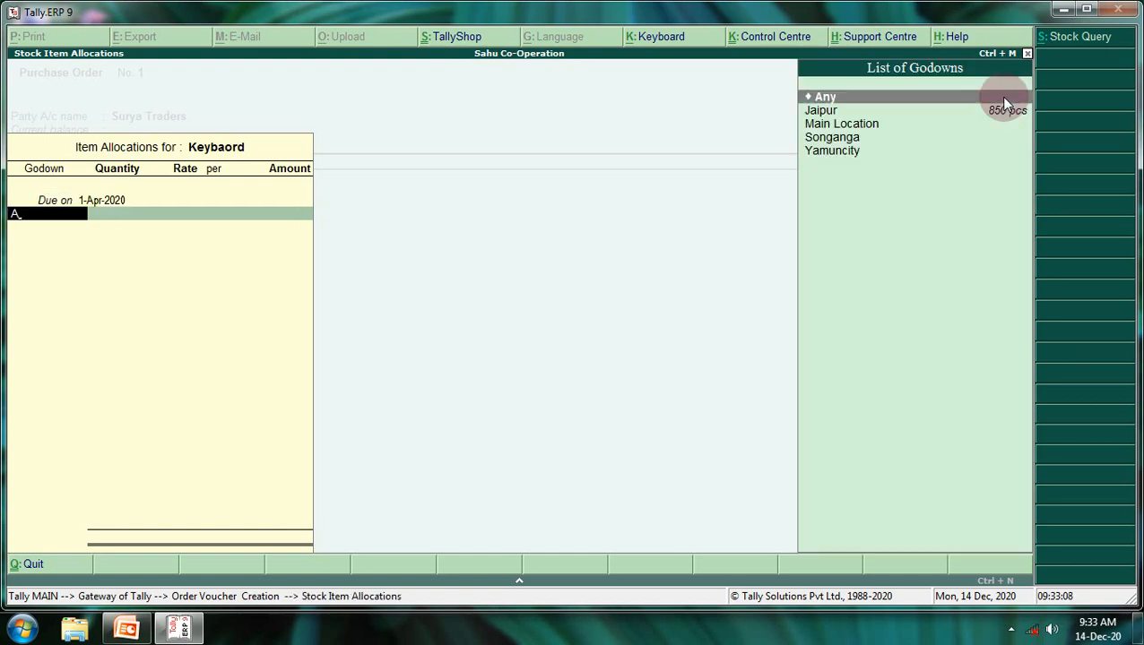
{"action": "left_click", "coordinate": [1005, 107]}
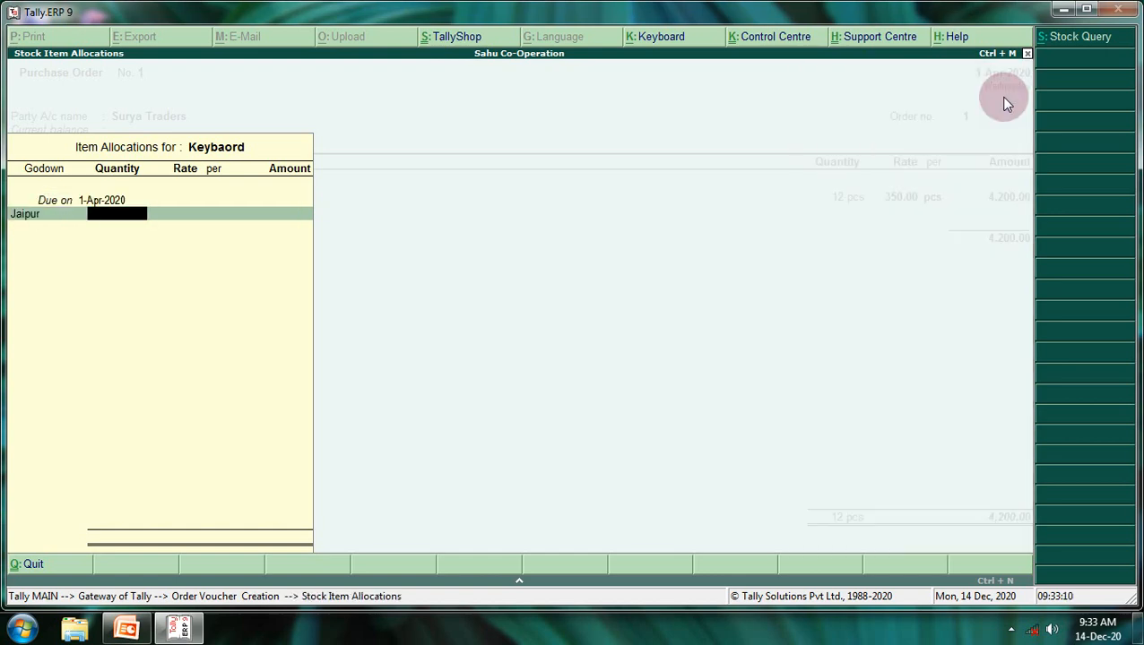
Set the Keybaord quantity to 14 pcs at a rate of 700.00 and finish its allocation.
{"action": "type", "text": "14"}
{"action": "key", "text": "Return"}
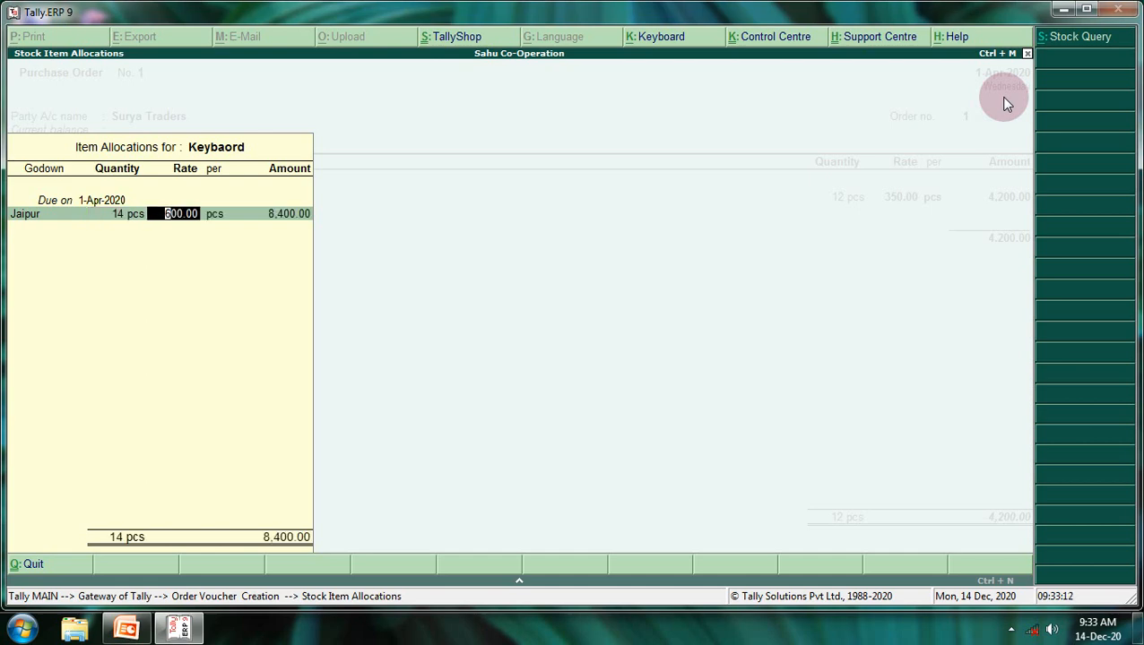
{"action": "key", "text": "Return"}
{"action": "key", "text": "BackSpace"}
{"action": "type", "text": "7"}
{"action": "type", "text": "00"}
{"action": "key", "text": "Return"}
{"action": "key", "text": "Return"}
{"action": "key", "text": "Return"}
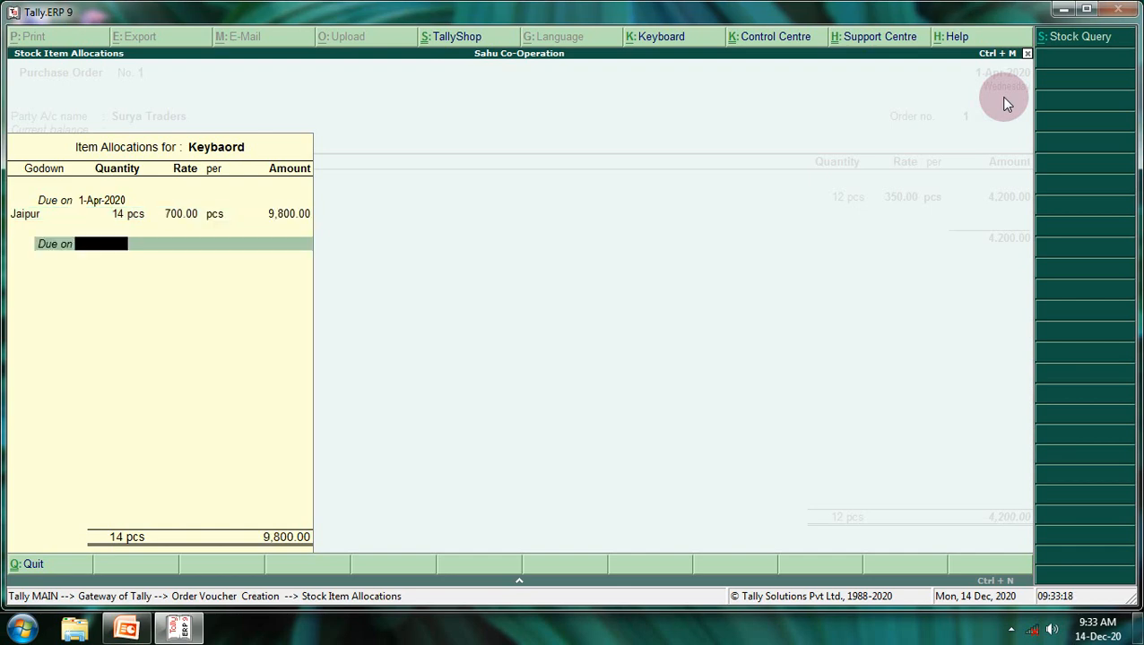
{"action": "key", "text": "Return"}
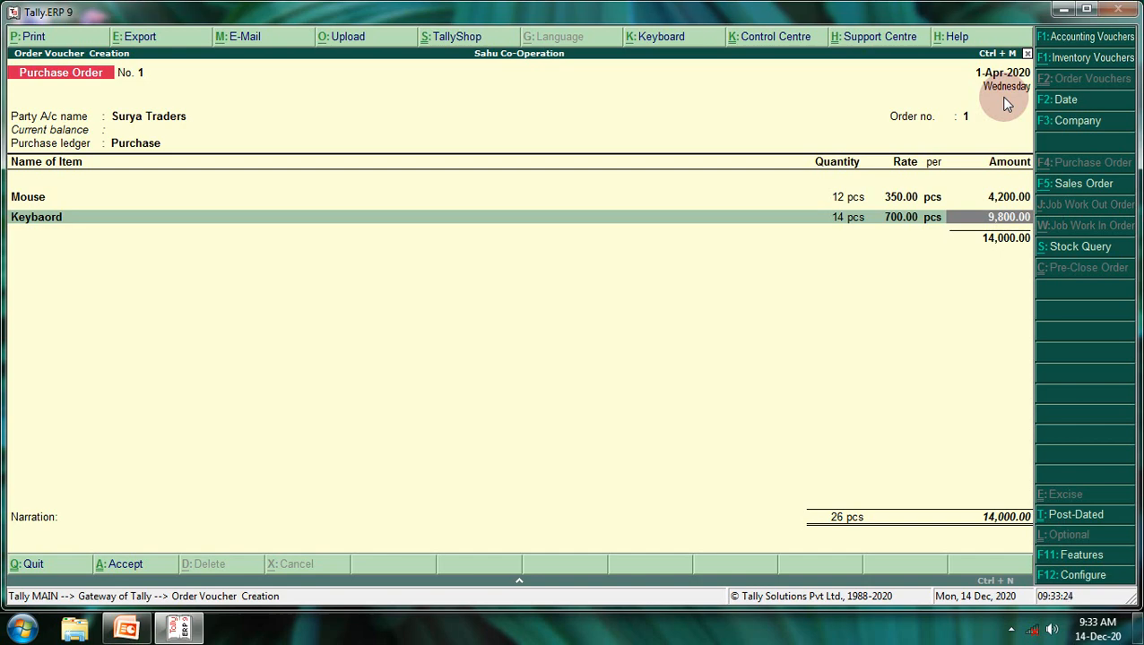
End the item list, leave the additional ledgers and narration blank, and save the purchase order.
{"action": "key", "text": "Return"}
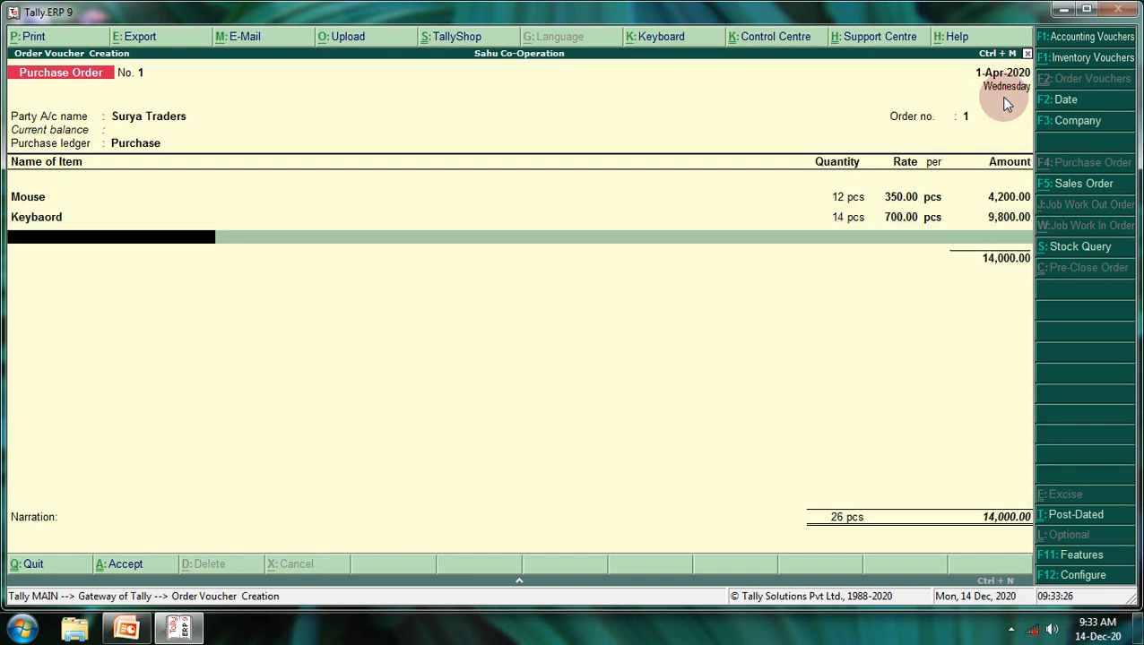
{"action": "key", "text": "Return"}
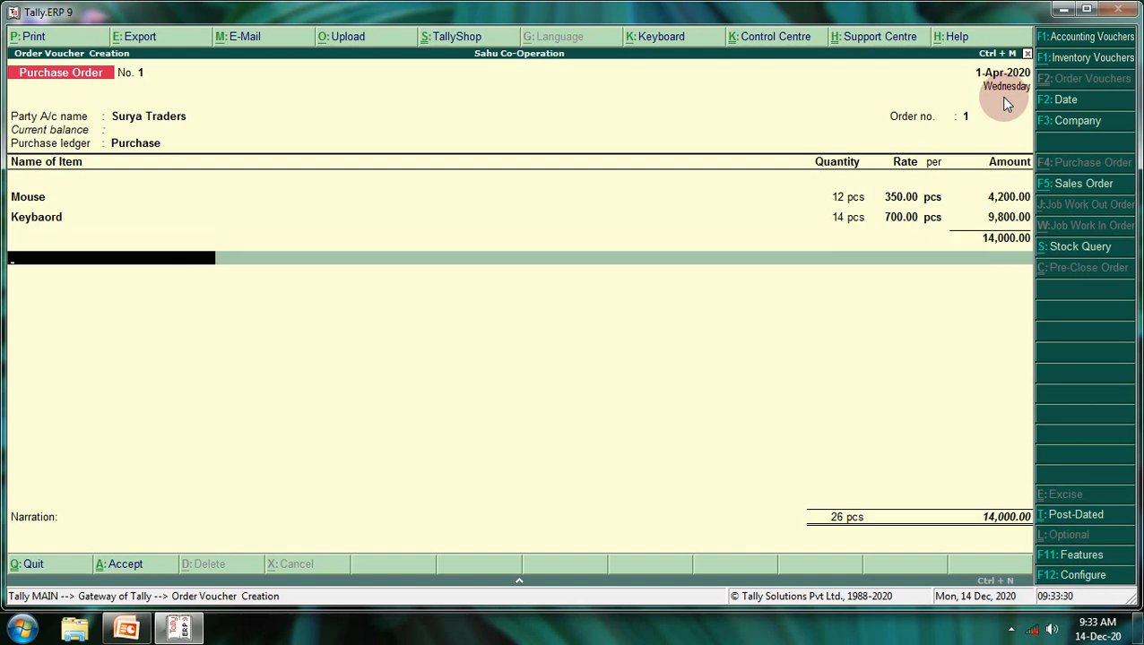
{"action": "key", "text": "Return"}
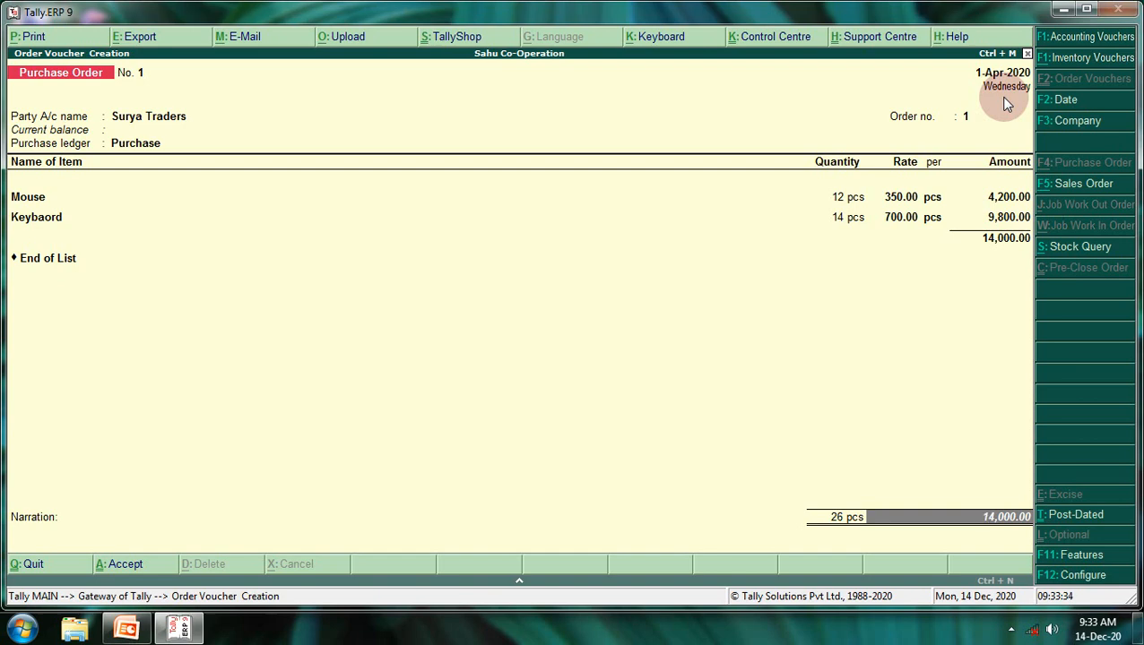
{"action": "key", "text": "Return"}
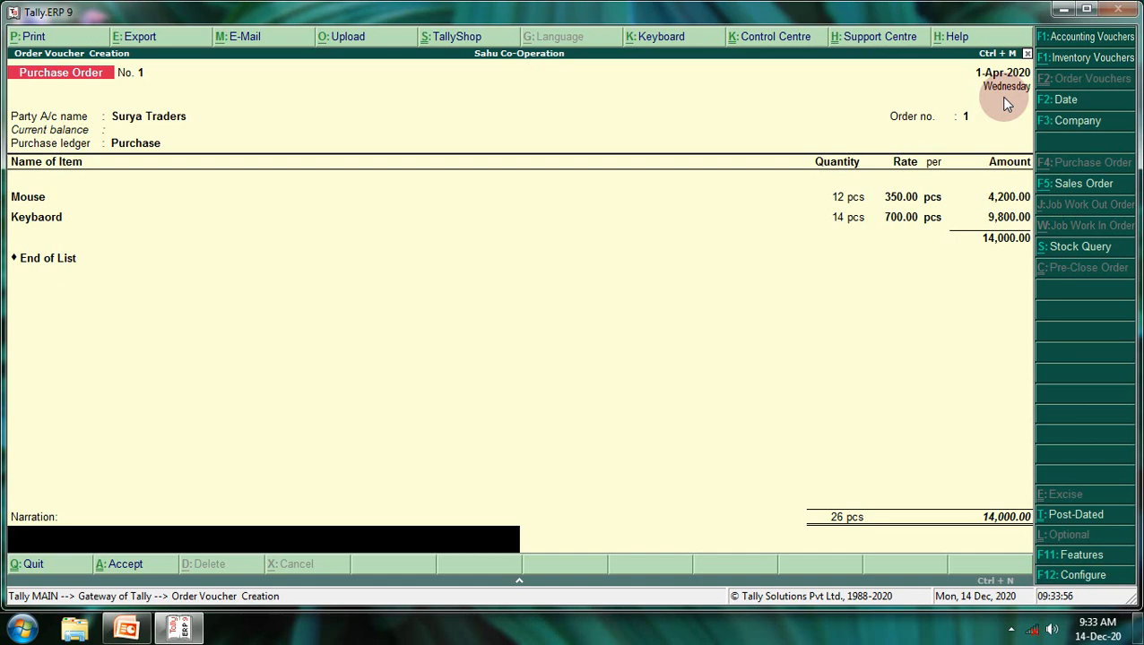
{"action": "key", "text": "Return"}
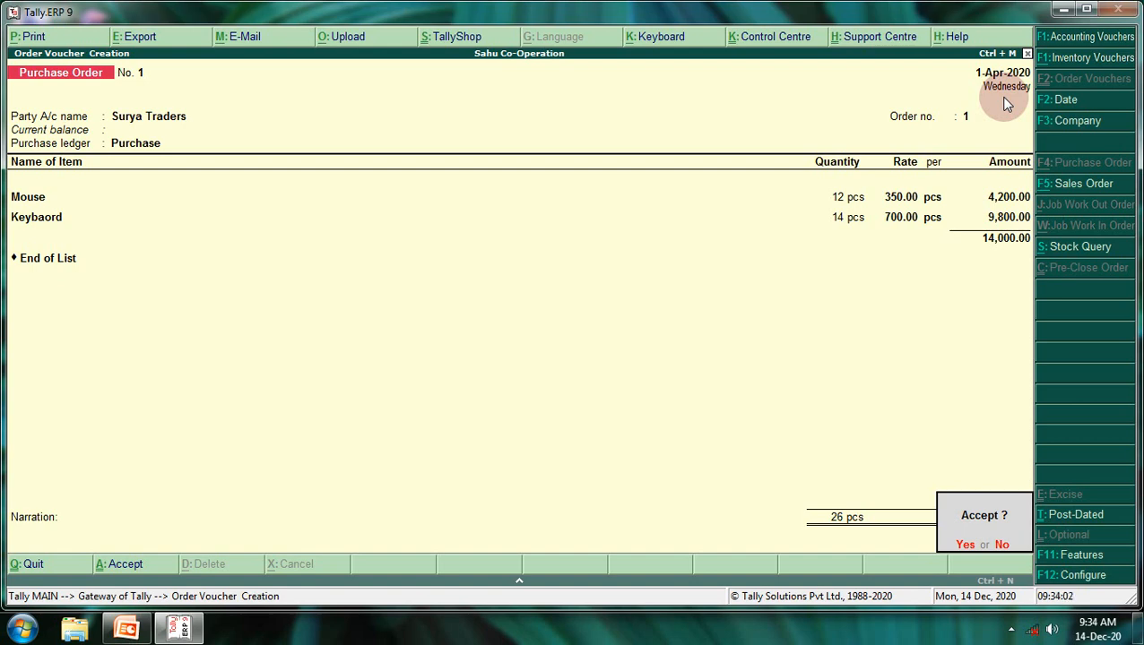
{"action": "key", "text": "Return"}
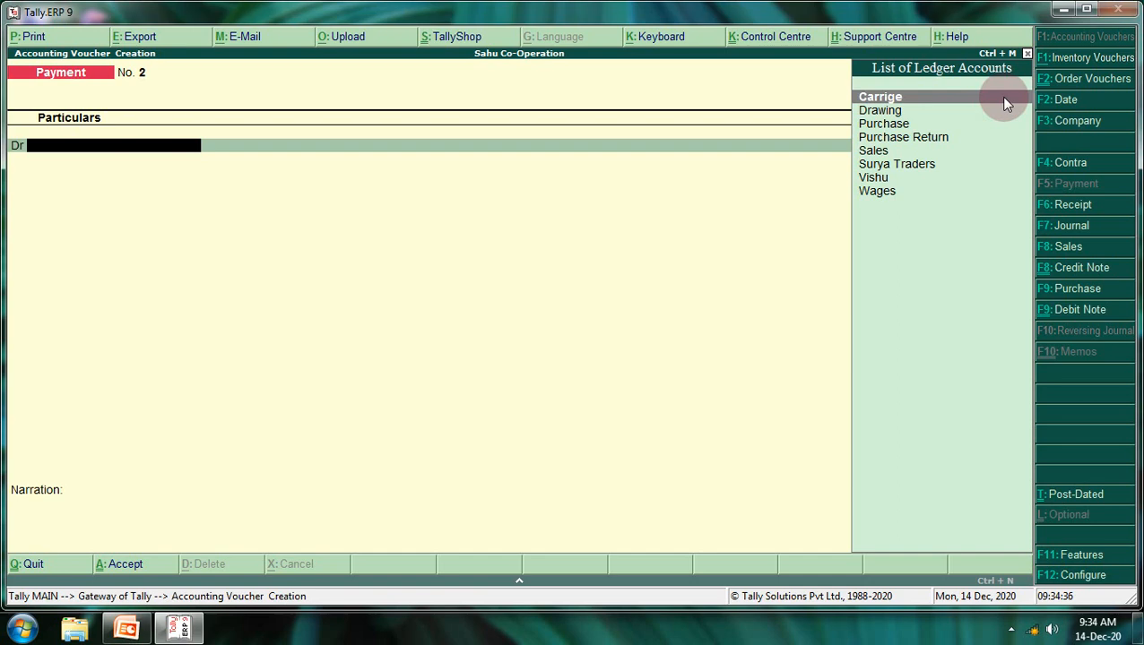
Enable the use of tracking numbers for delivery and receipt notes in the company's inventory features and accept the settings.
{"action": "key", "text": "F11"}
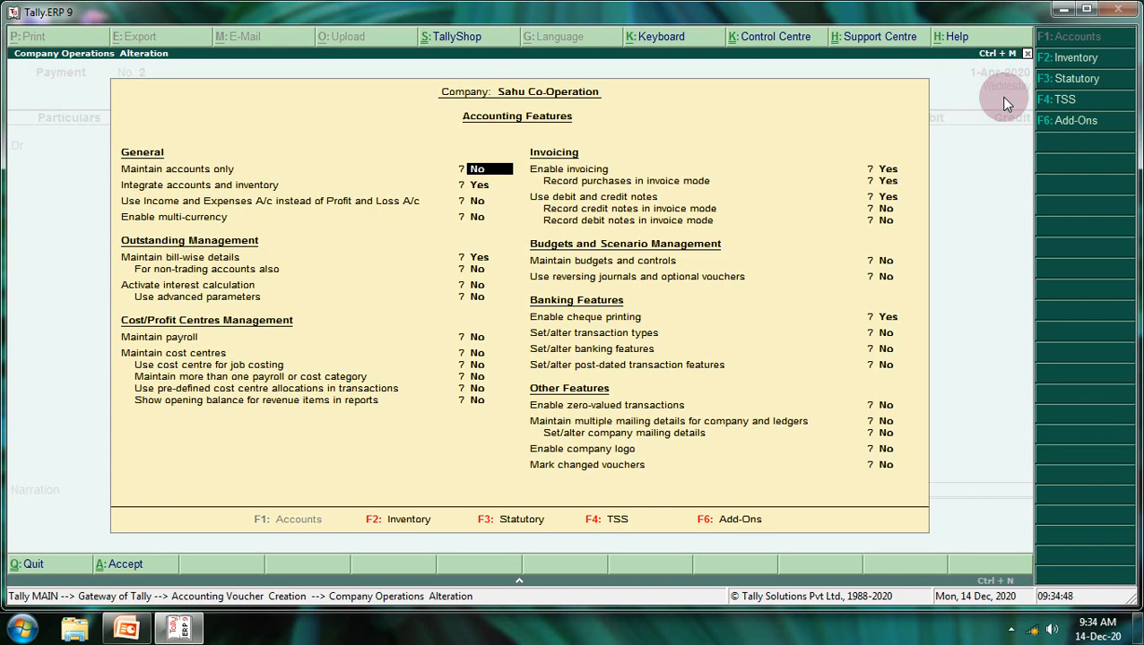
{"action": "key", "text": "F2"}
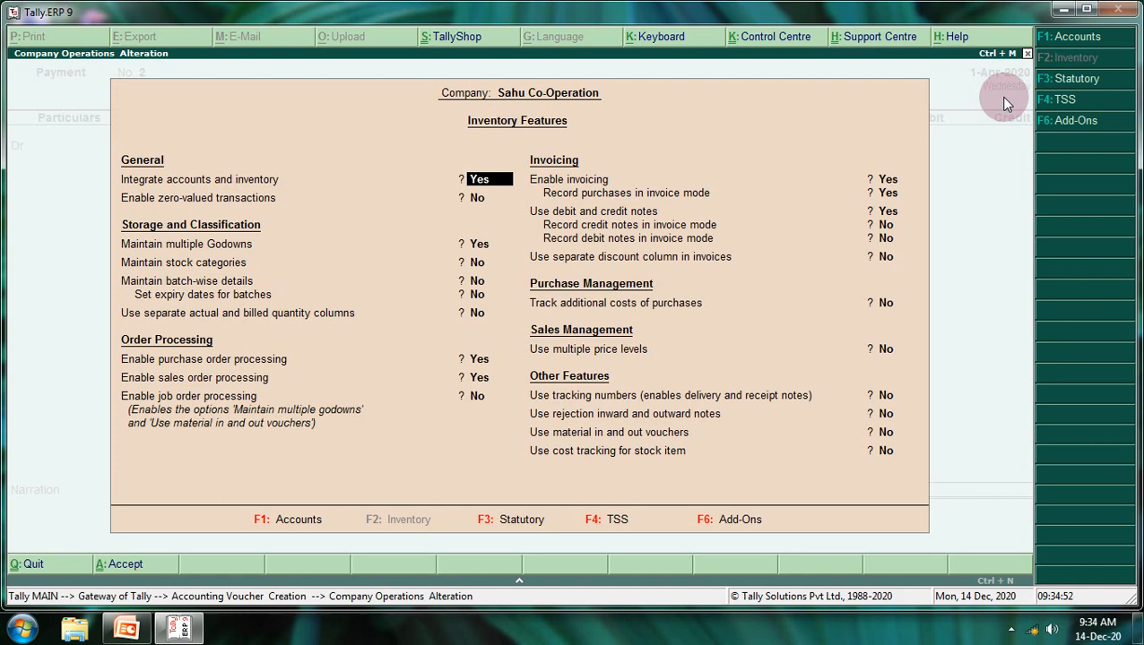
{"action": "key", "text": "Return"}
{"action": "key", "text": "Return"}
{"action": "key", "text": "Return"}
{"action": "key", "text": "Return"}
{"action": "key", "text": "Return"}
{"action": "key", "text": "Return"}
{"action": "key", "text": "Return"}
{"action": "key", "text": "Return"}
{"action": "key", "text": "Return"}
{"action": "key", "text": "Return"}
{"action": "key", "text": "Return"}
{"action": "key", "text": "Return"}
{"action": "key", "text": "Return"}
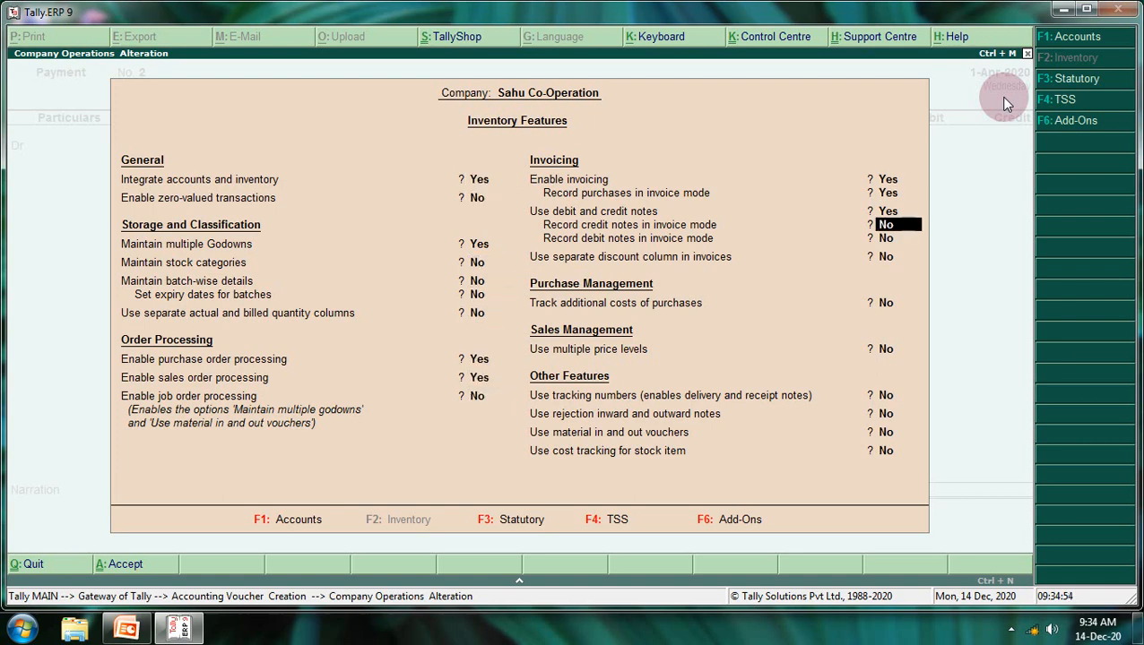
{"action": "key", "text": "Return"}
{"action": "key", "text": "Return"}
{"action": "key", "text": "Return"}
{"action": "key", "text": "Return"}
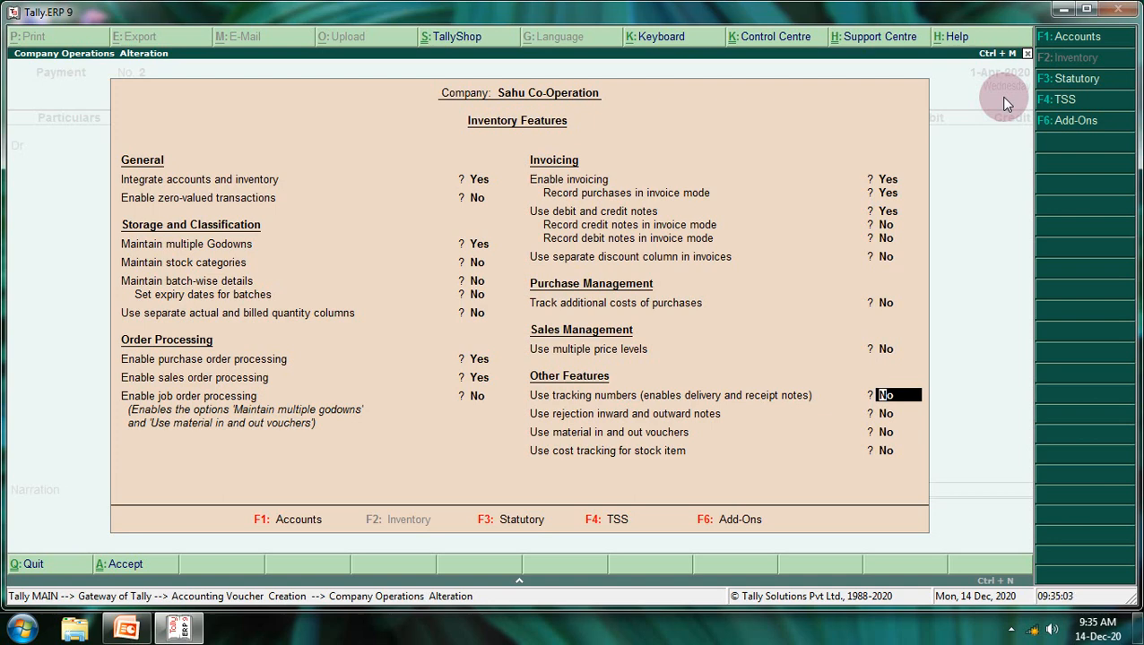
{"action": "type", "text": "y"}
{"action": "key", "text": "Return"}
{"action": "key", "text": "Return"}
{"action": "key", "text": "Return"}
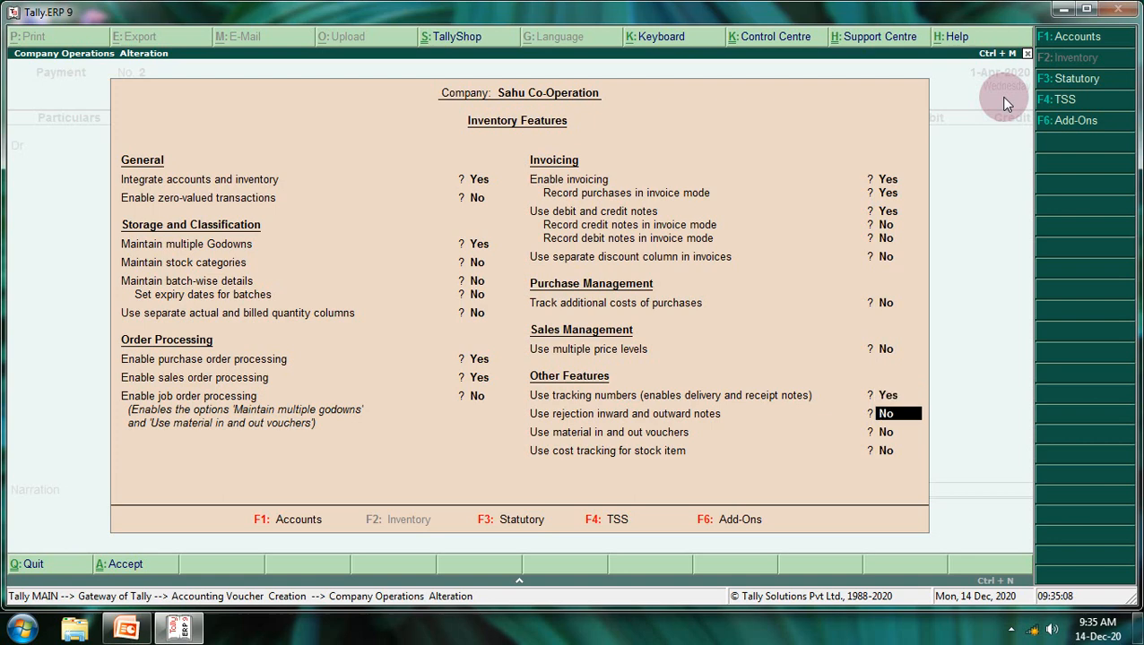
{"action": "key", "text": "Return"}
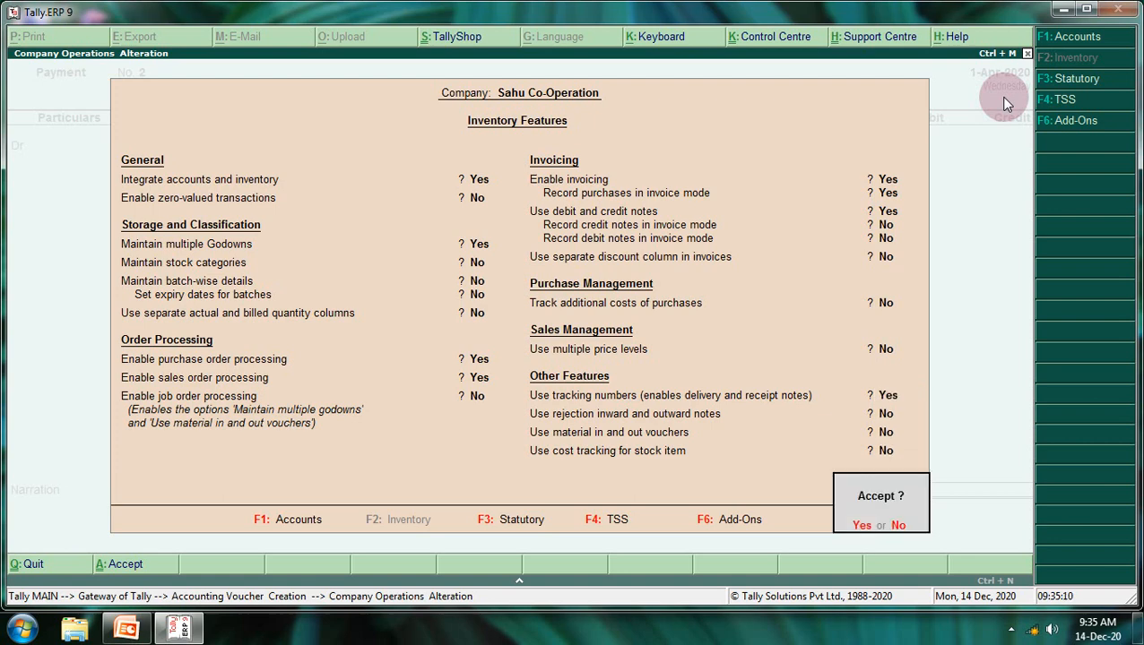
{"action": "key", "text": "y"}
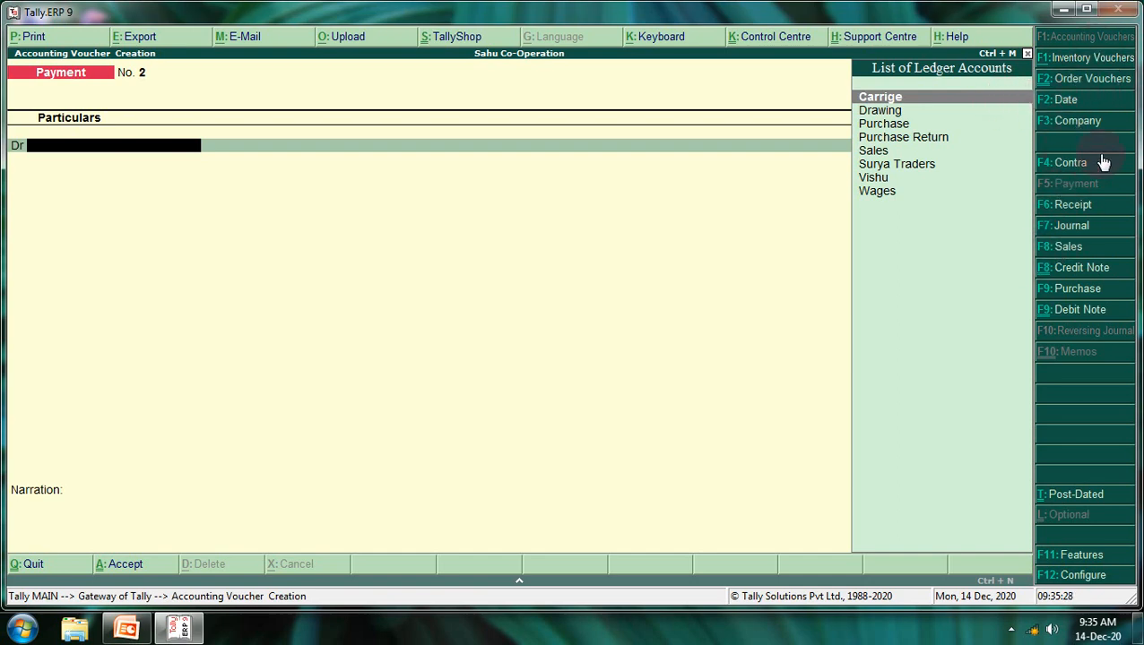
Open a sales order voucher and check its configuration options without changing them.
{"action": "left_click", "coordinate": [1070, 83]}
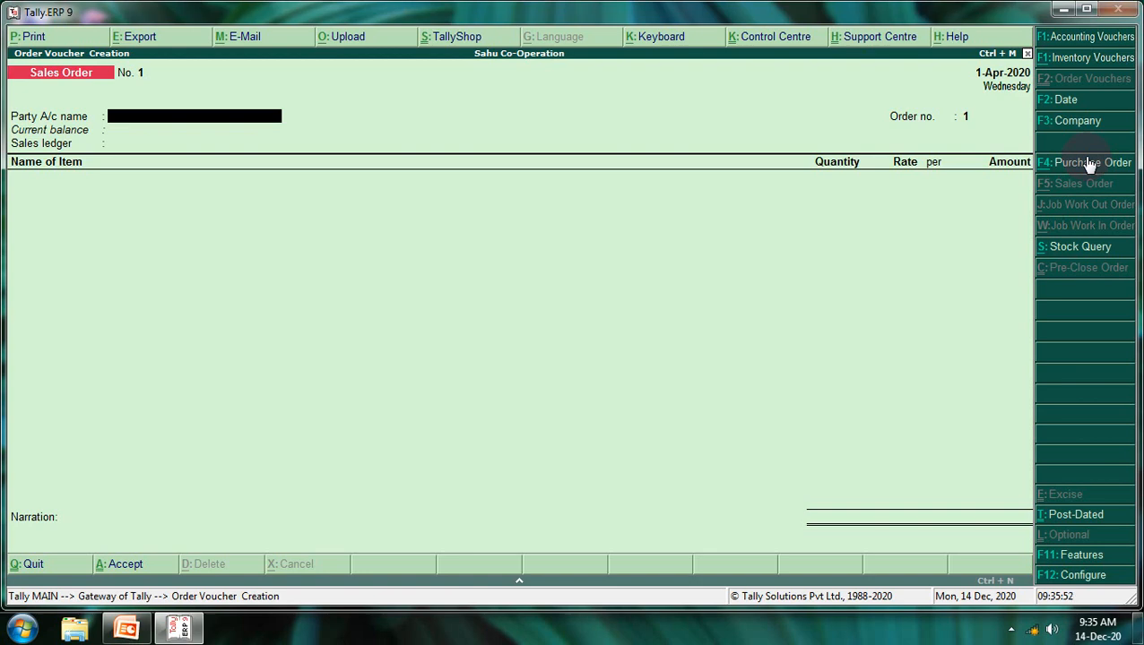
{"action": "key", "text": "F12"}
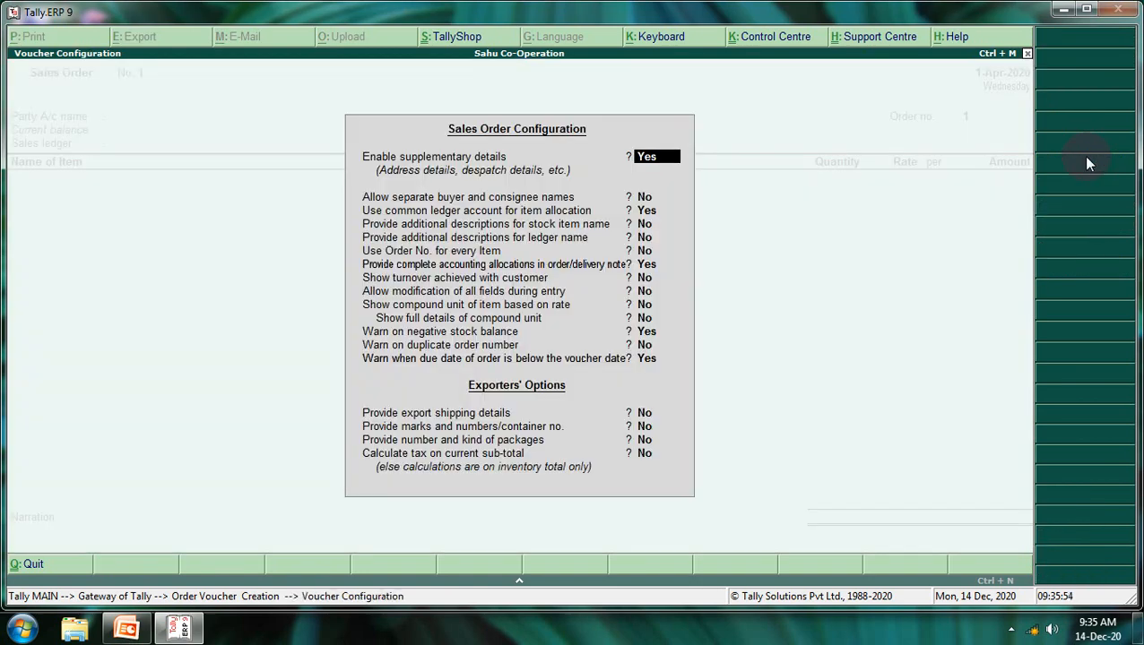
{"action": "key", "text": "ctrl+a"}
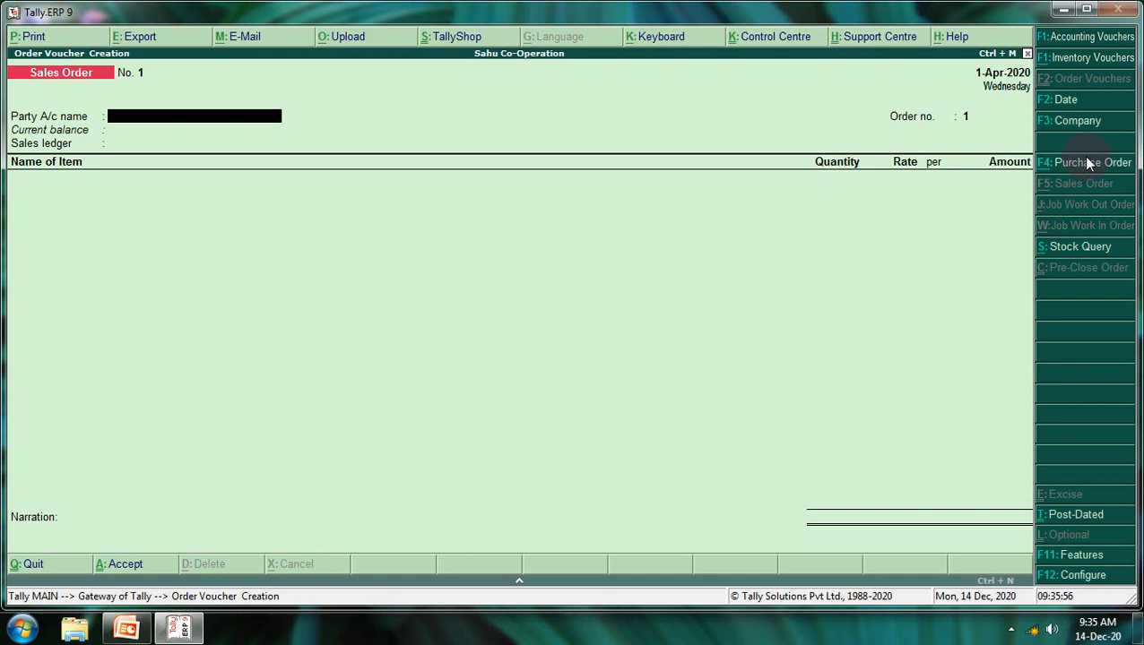
Review the company's inventory features from the general options to the tracking and material voucher options, and close them unchanged.
{"action": "key", "text": "F11"}
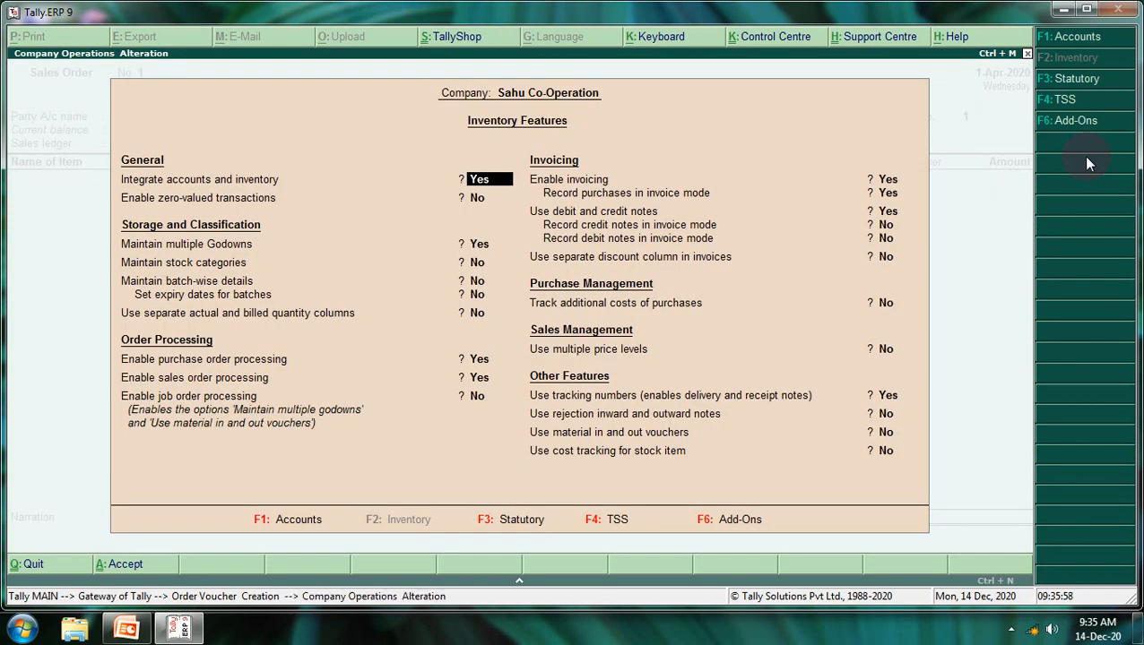
{"action": "key", "text": "Return"}
{"action": "key", "text": "Return"}
{"action": "key", "text": "Return"}
{"action": "key", "text": "Return"}
{"action": "key", "text": "Return"}
{"action": "key", "text": "Return"}
{"action": "key", "text": "Return"}
{"action": "key", "text": "Return"}
{"action": "key", "text": "Return"}
{"action": "key", "text": "Return"}
{"action": "key", "text": "Return"}
{"action": "key", "text": "Return"}
{"action": "key", "text": "Return"}
{"action": "key", "text": "Return"}
{"action": "key", "text": "Return"}
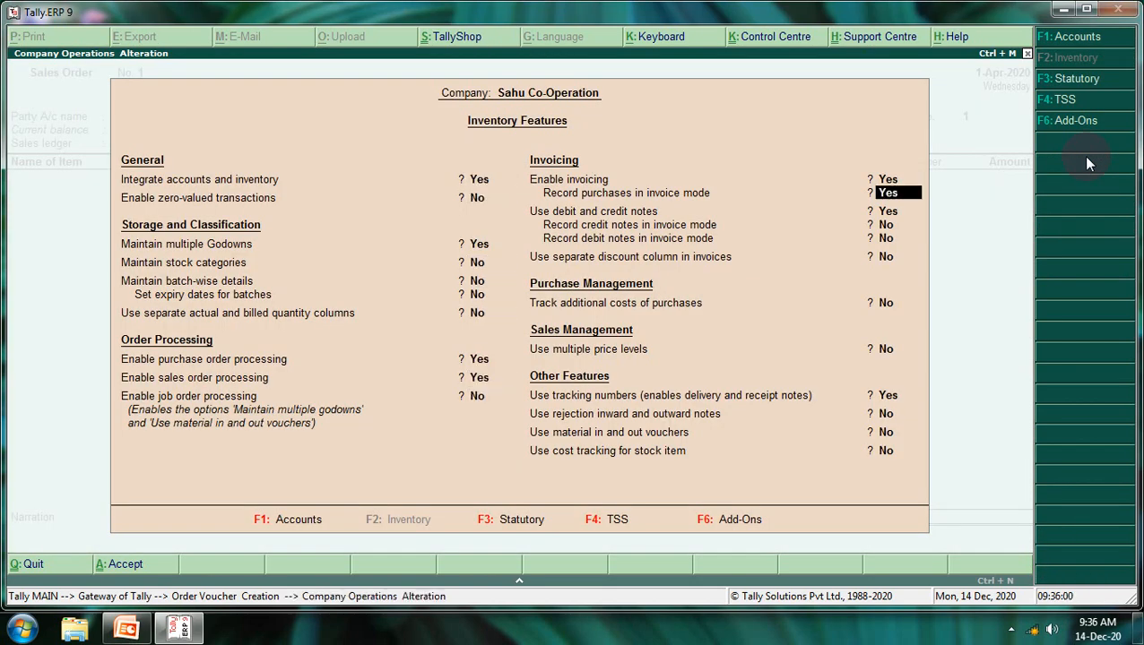
{"action": "key", "text": "Return"}
{"action": "key", "text": "Return"}
{"action": "key", "text": "Return"}
{"action": "key", "text": "Return"}
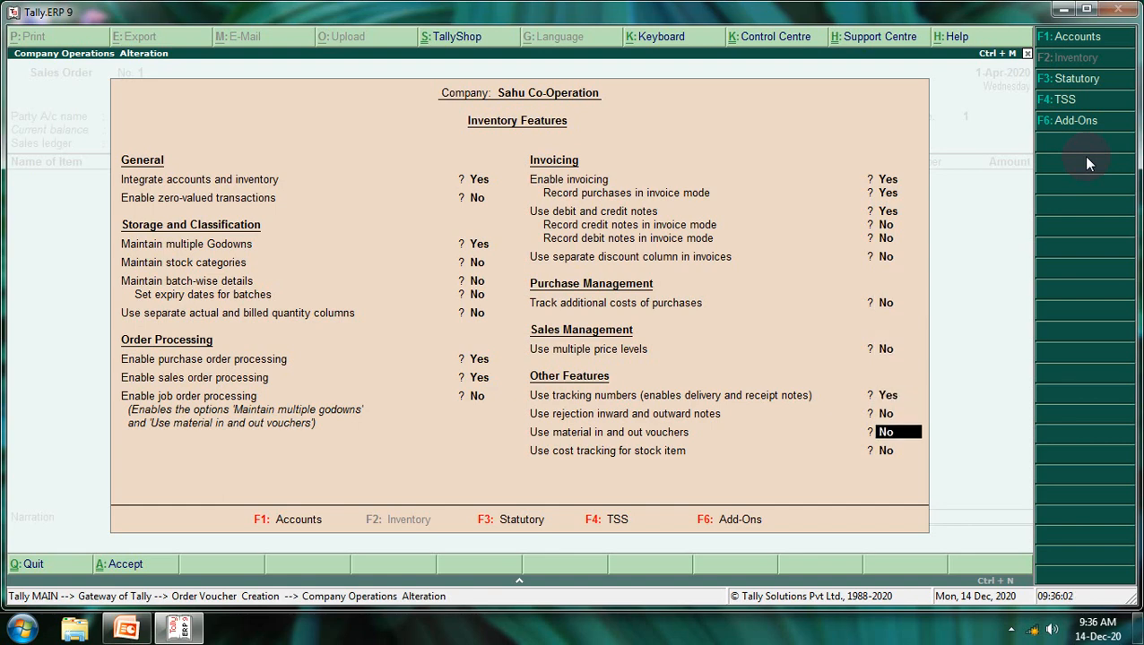
{"action": "key", "text": "Return"}
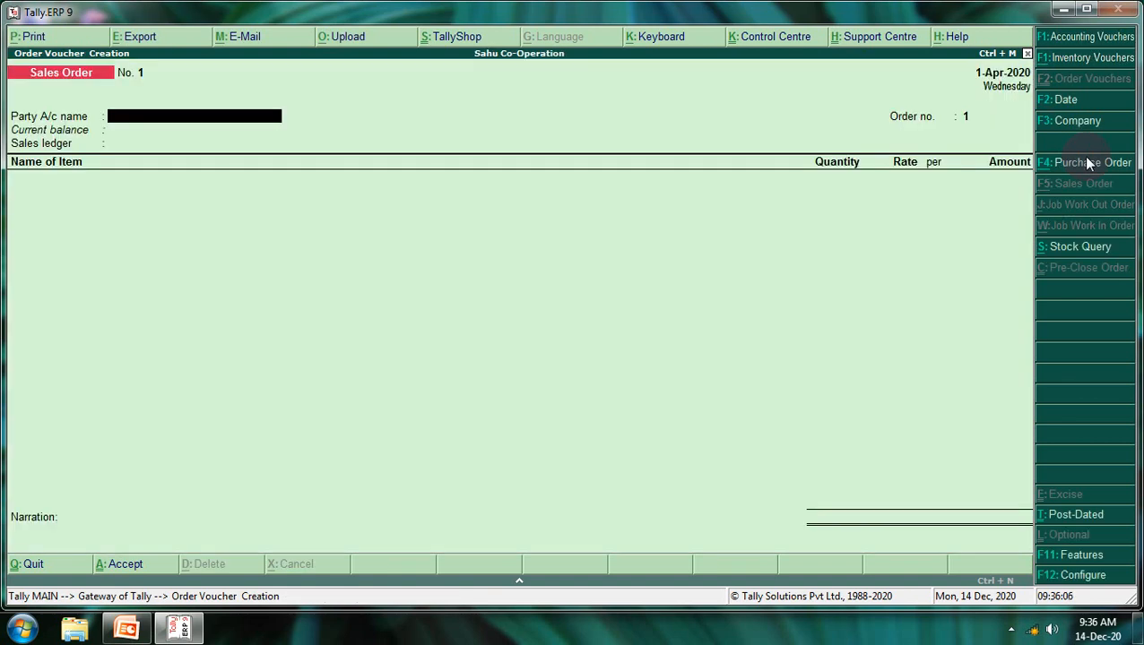
Start a receipt note with a blank reference number and choose Surya Traders as the party account.
{"action": "key", "text": "alt+F8"}
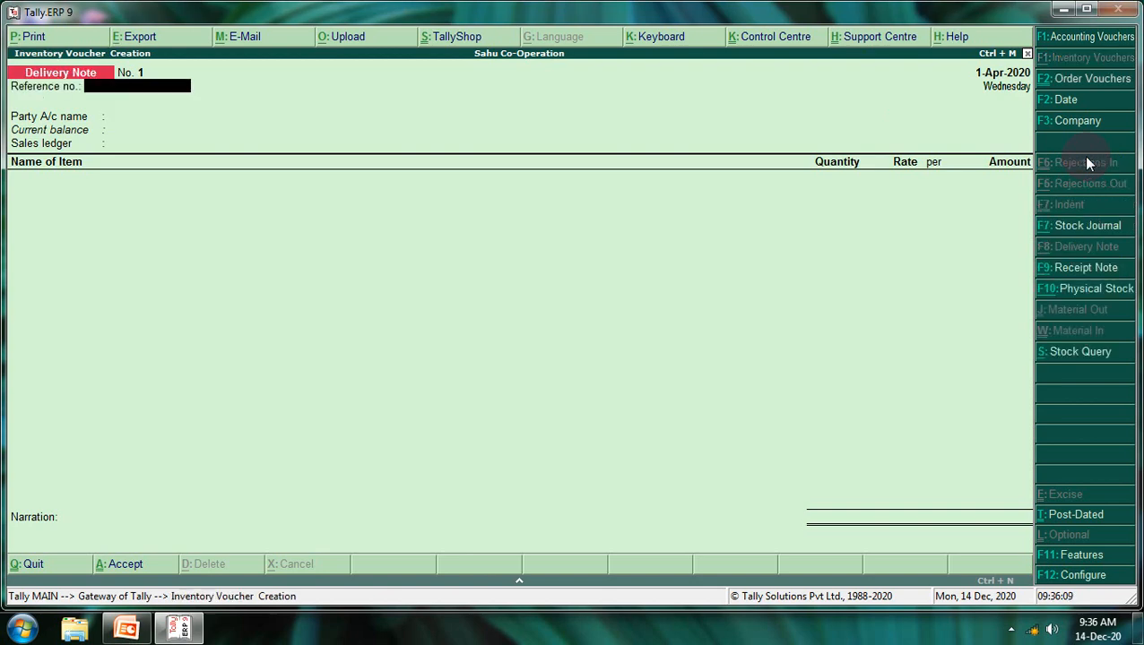
{"action": "key", "text": "F9"}
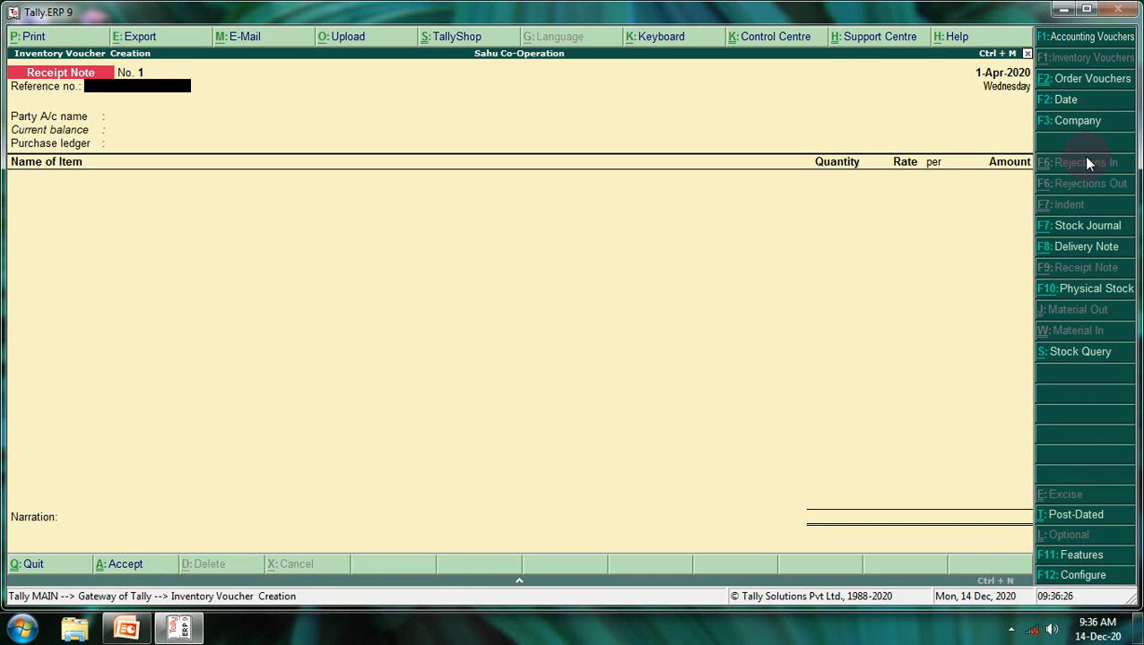
{"action": "key", "text": "Return"}
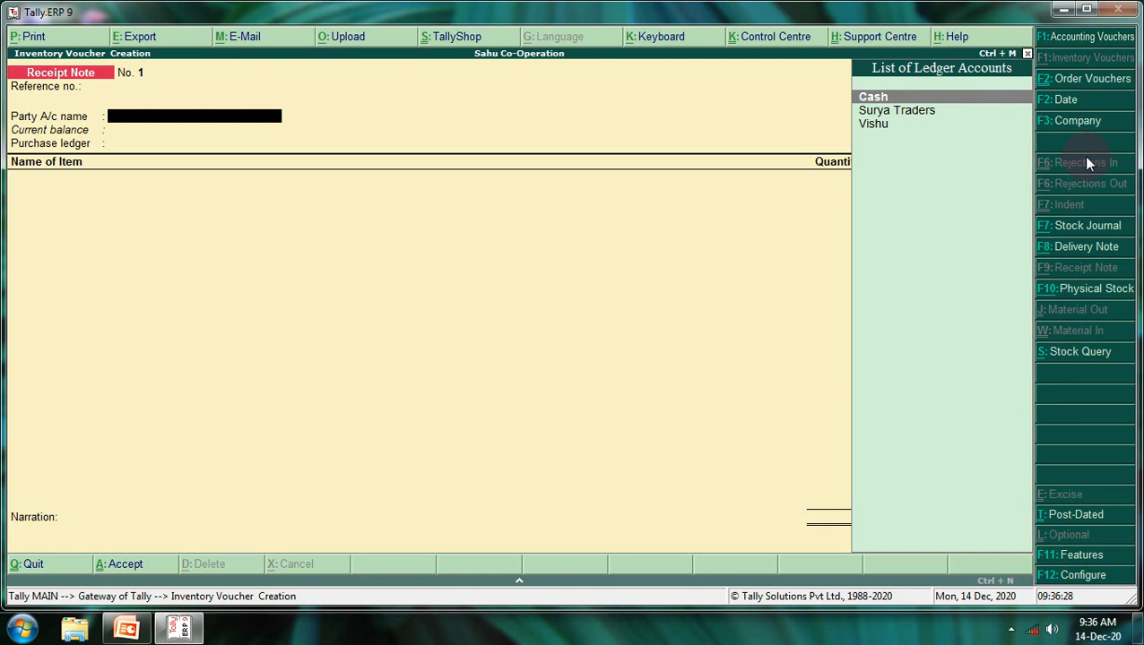
{"action": "key", "text": "Down"}
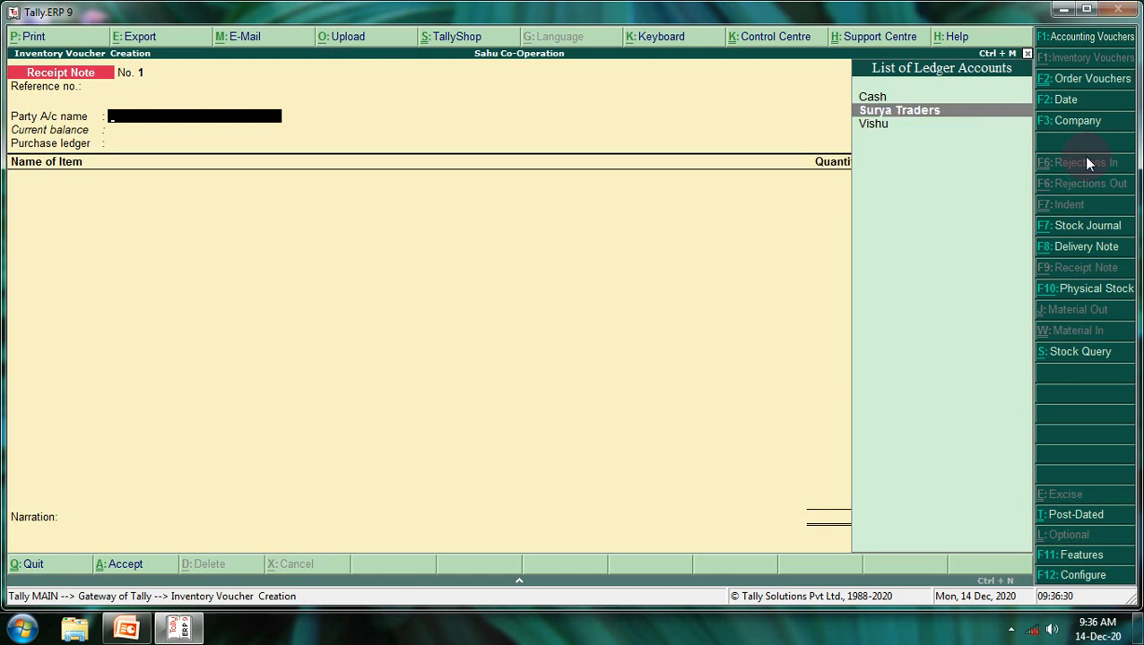
{"action": "key", "text": "Return"}
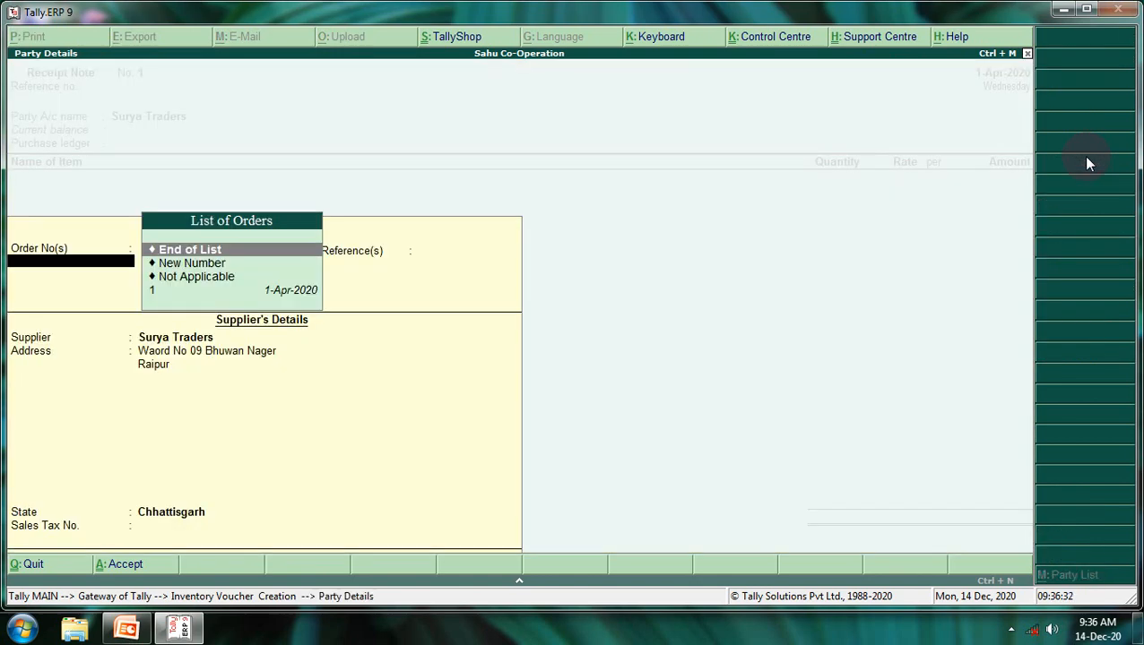
Link order 1 dated 1-Apr-2020 to the receipt note and accept the supplier details with the state Chhattisgarh.
{"action": "key", "text": "Down"}
{"action": "key", "text": "Down"}
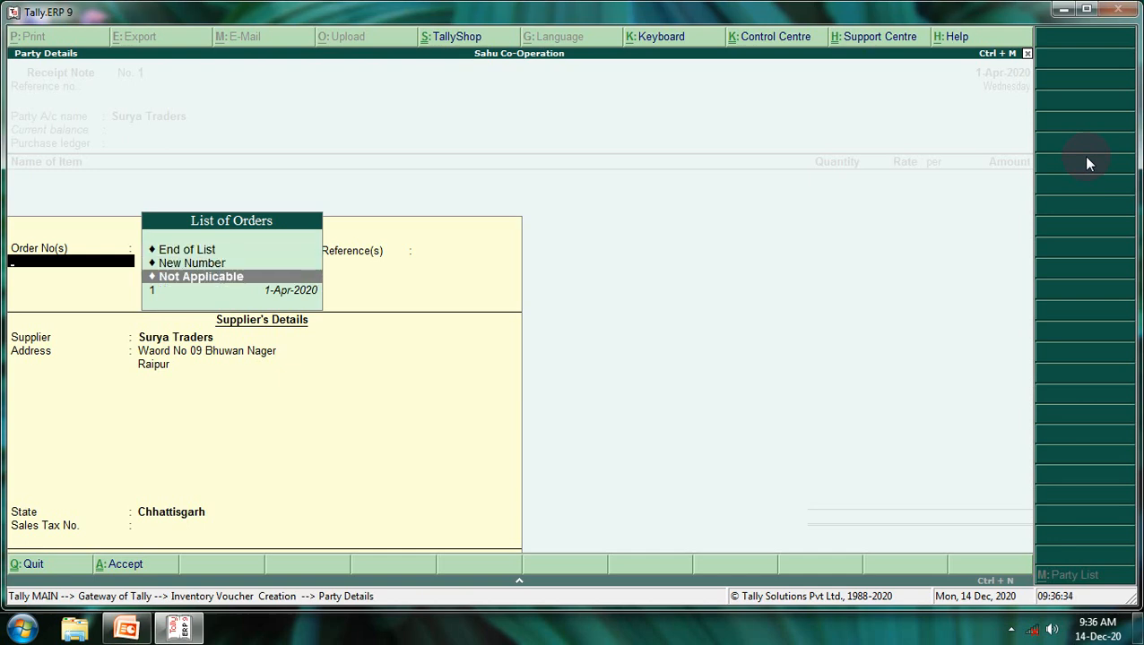
{"action": "key", "text": "Down"}
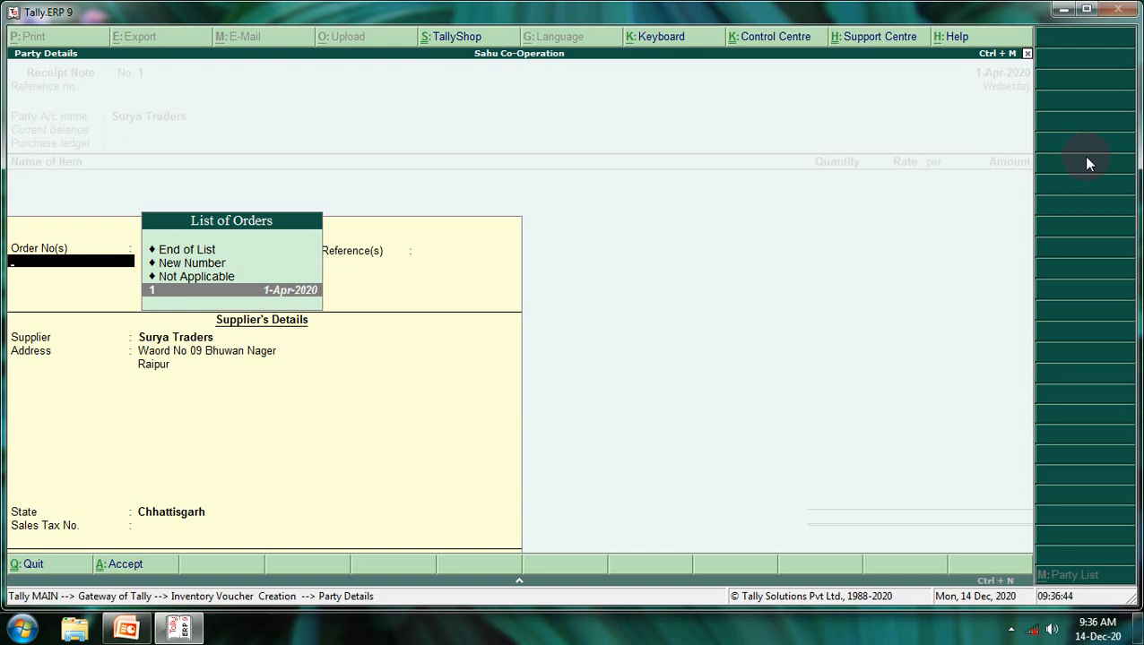
{"action": "key", "text": "Return"}
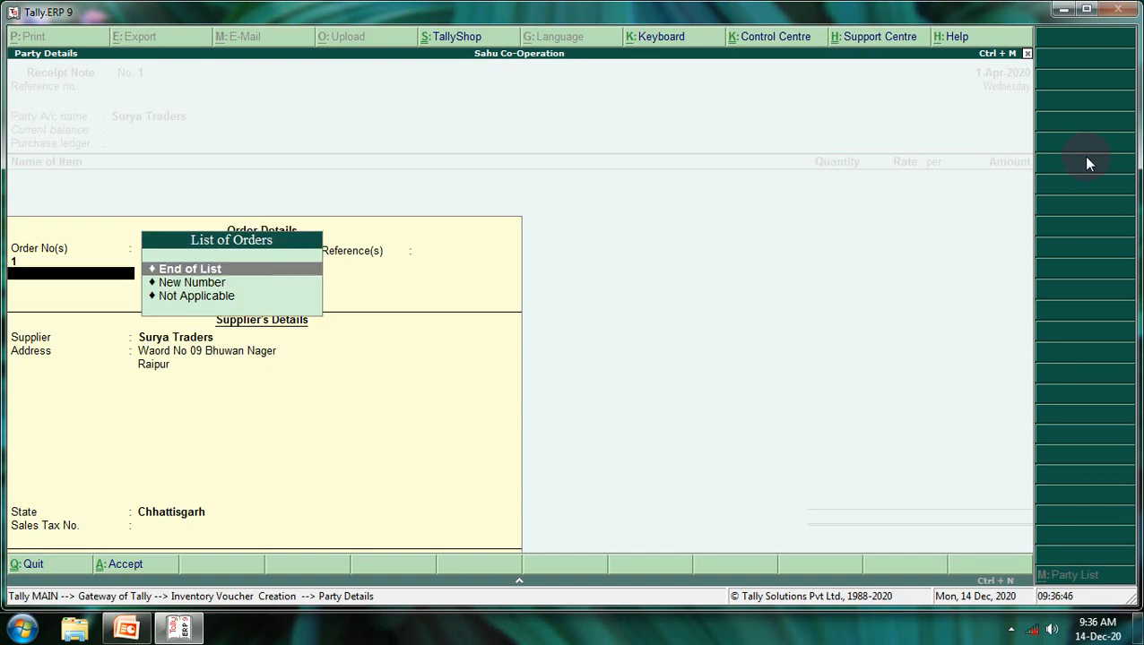
{"action": "key", "text": "Return"}
{"action": "key", "text": "Return"}
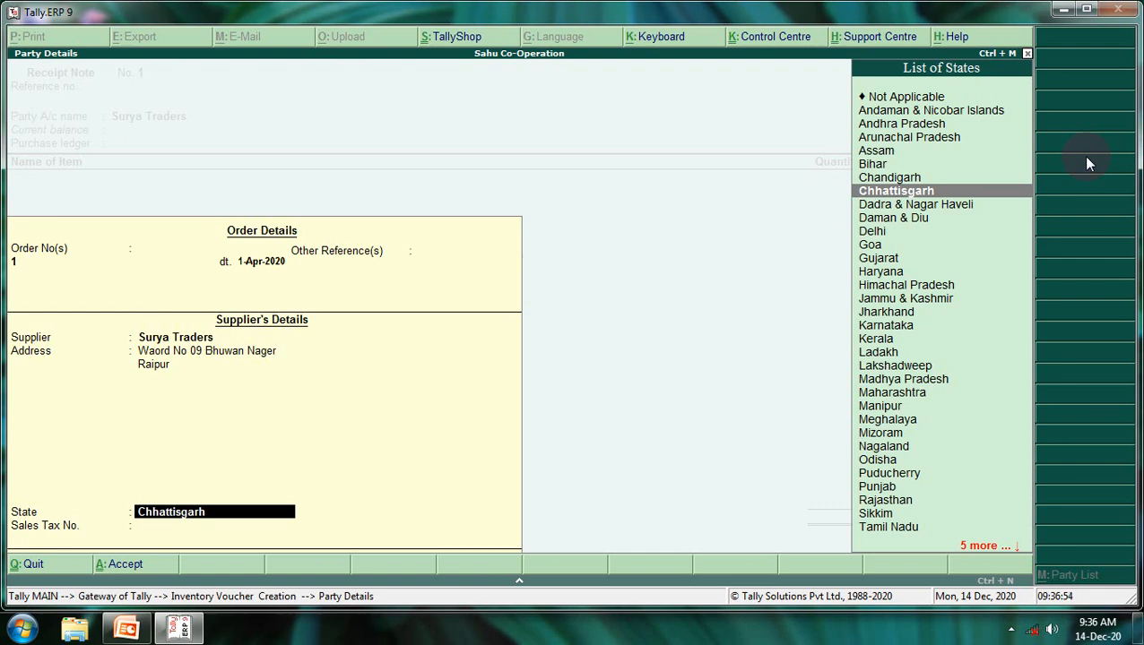
{"action": "key", "text": "Return"}
{"action": "key", "text": "Return"}
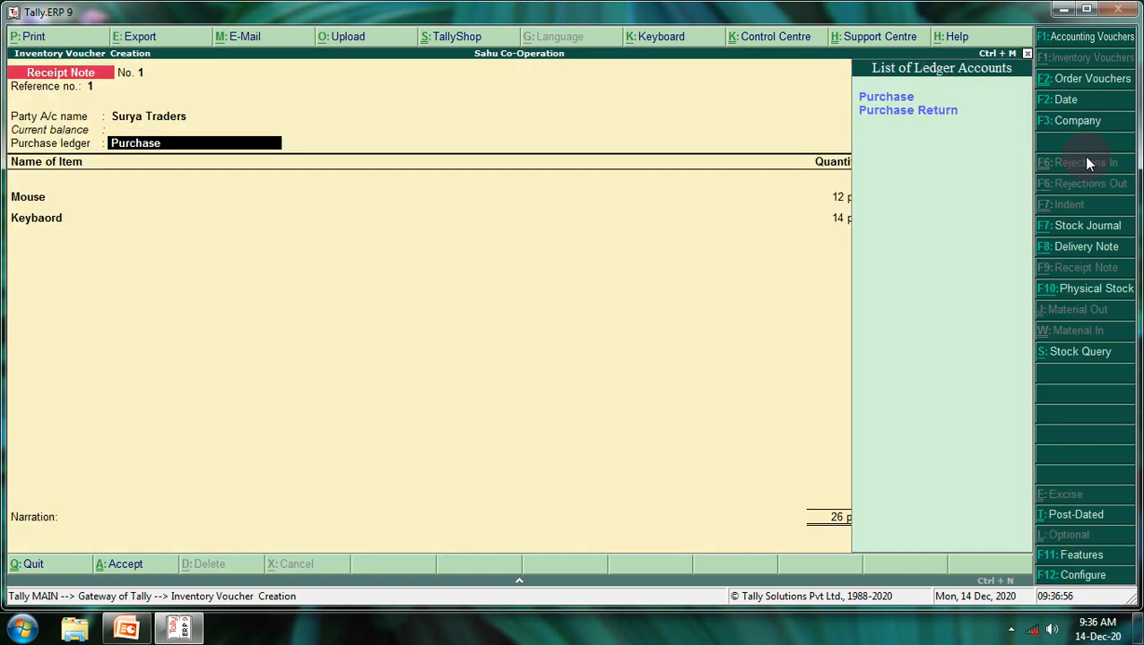
Keep the Purchase ledger and accept the Mouse allocation with tracking number 1, order 1, Songanga godown and 12 pcs at 350.00.
{"action": "key", "text": "Return"}
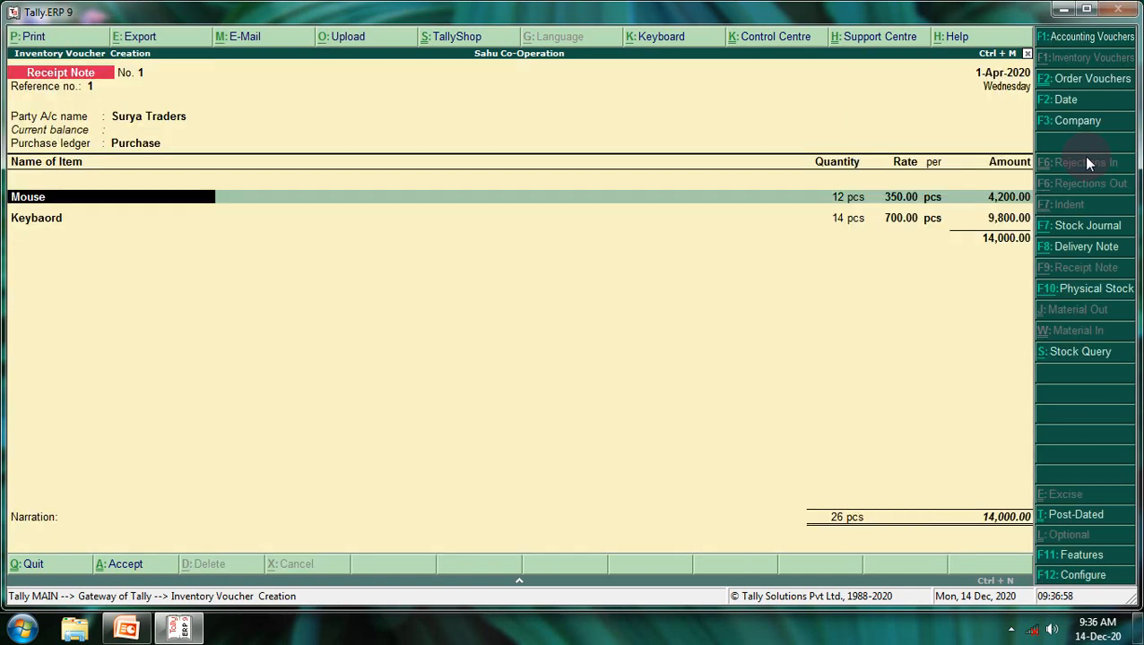
{"action": "key", "text": "Return"}
{"action": "key", "text": "Return"}
{"action": "key", "text": "Return"}
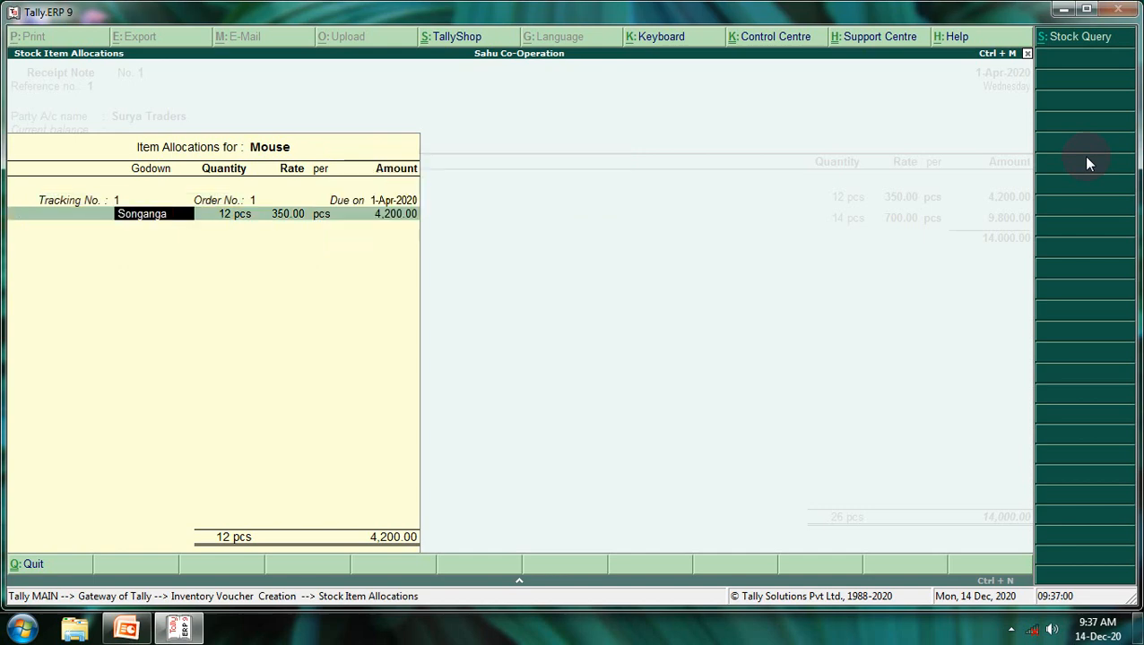
{"action": "key", "text": "Return"}
{"action": "key", "text": "Return"}
{"action": "key", "text": "Return"}
{"action": "key", "text": "Return"}
{"action": "key", "text": "Return"}
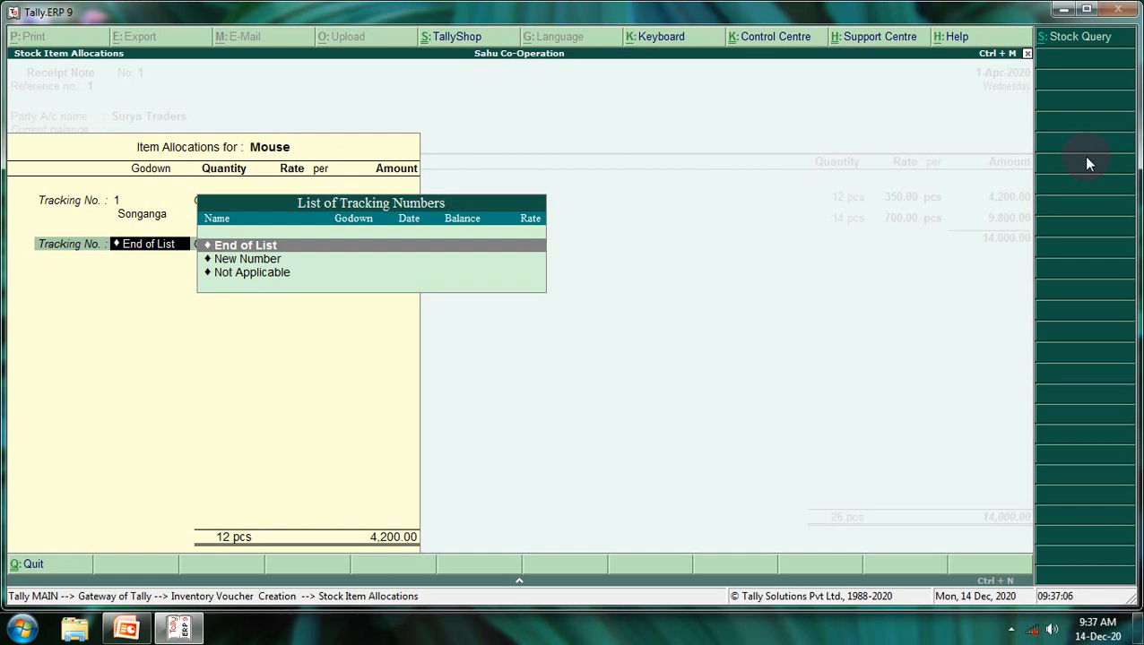
Set the second Mouse allocation line's tracking number to End of List and cancel the new order number entry.
{"action": "key", "text": "Return"}
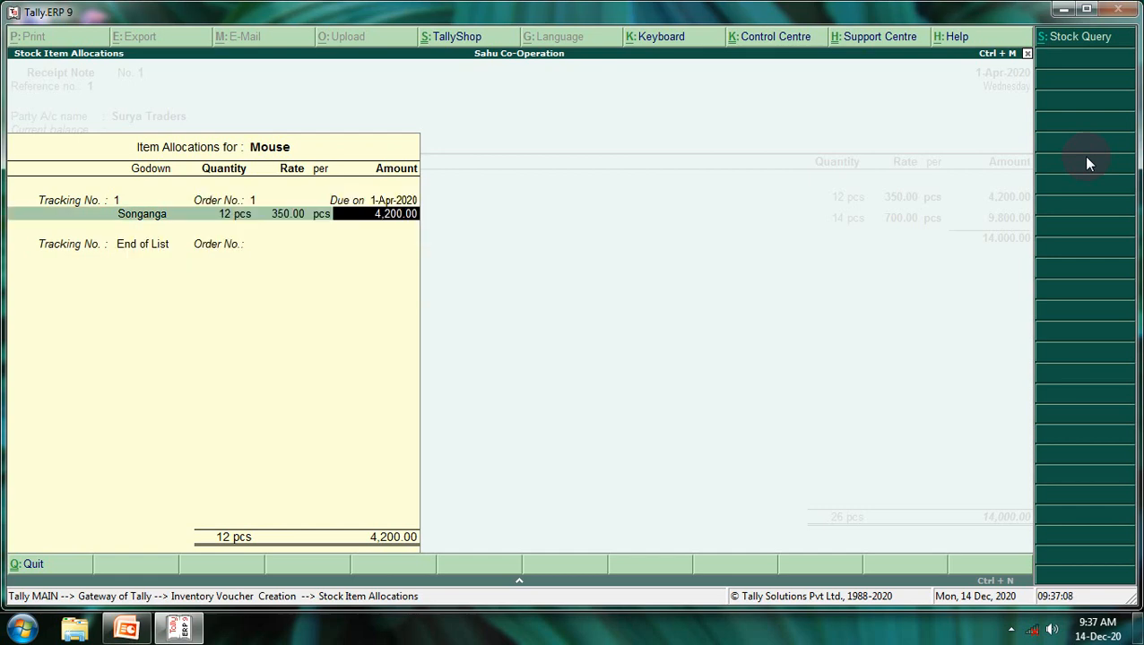
{"action": "key", "text": "Return"}
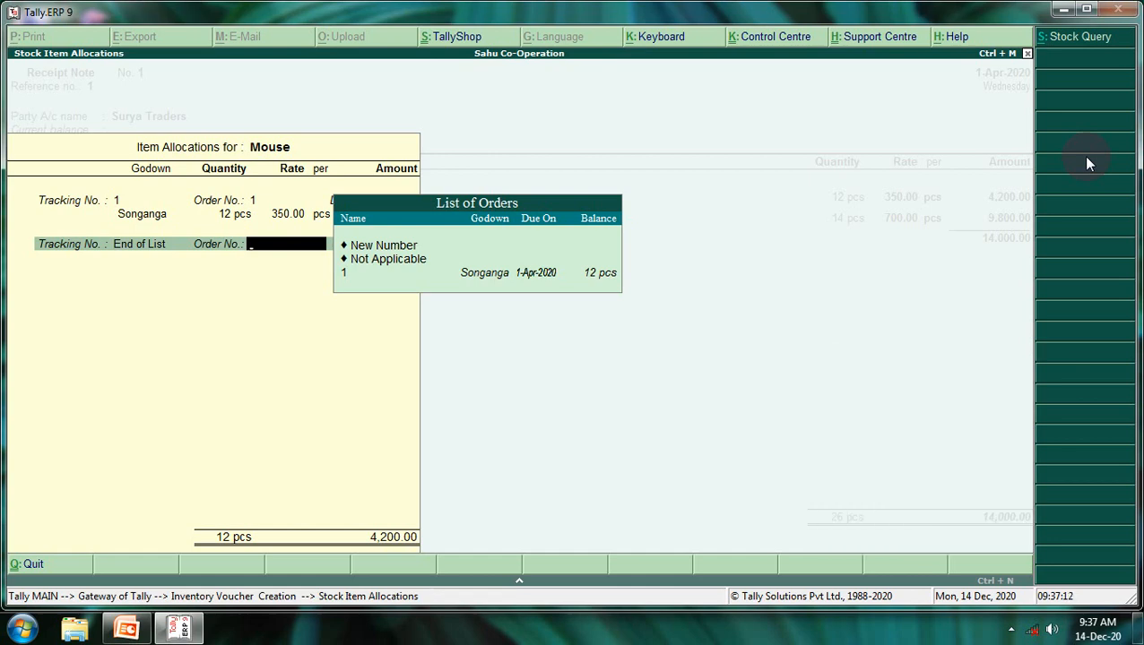
{"action": "key", "text": "BackSpace"}
{"action": "key", "text": "BackSpace"}
{"action": "key", "text": "Return"}
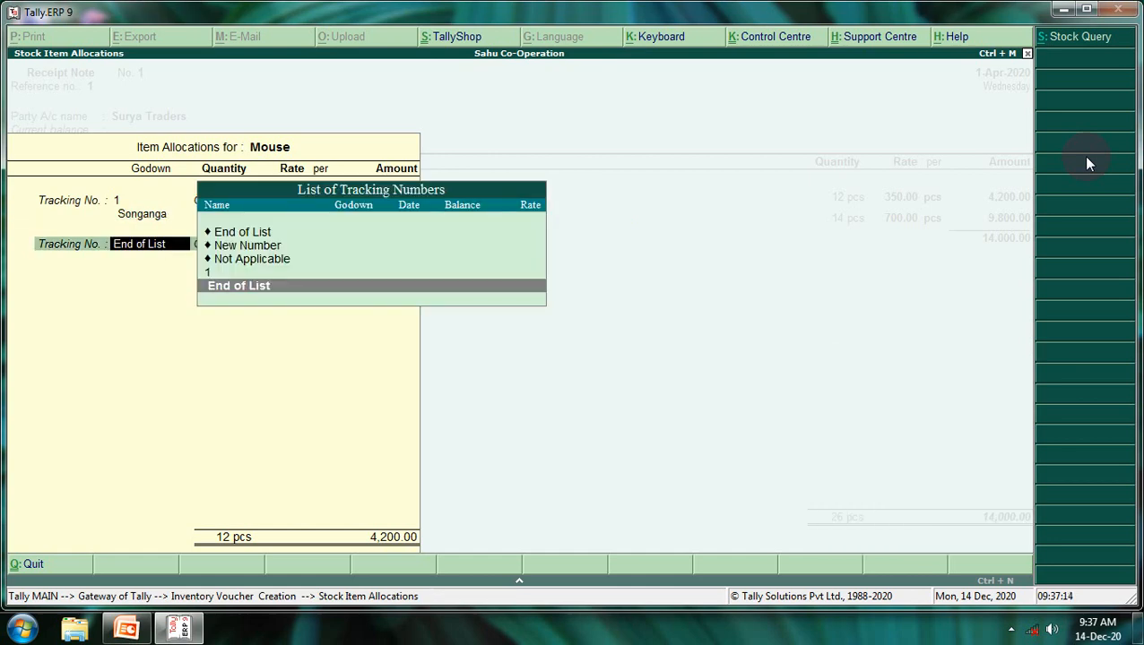
{"action": "key", "text": "Return"}
{"action": "key", "text": "Return"}
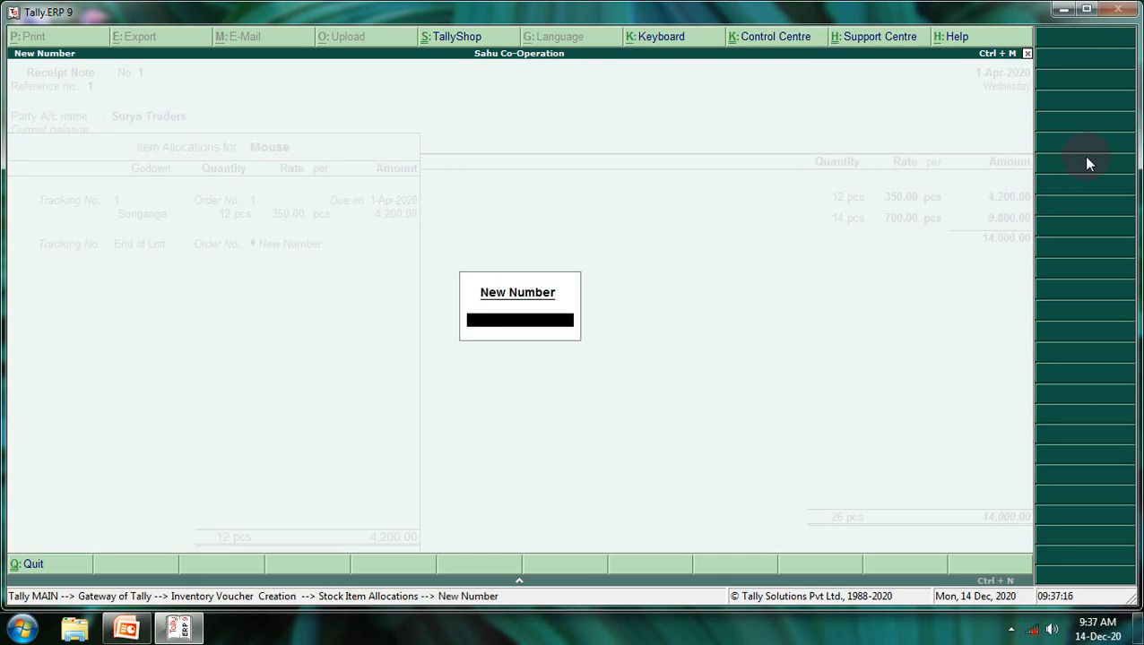
{"action": "key", "text": "Escape"}
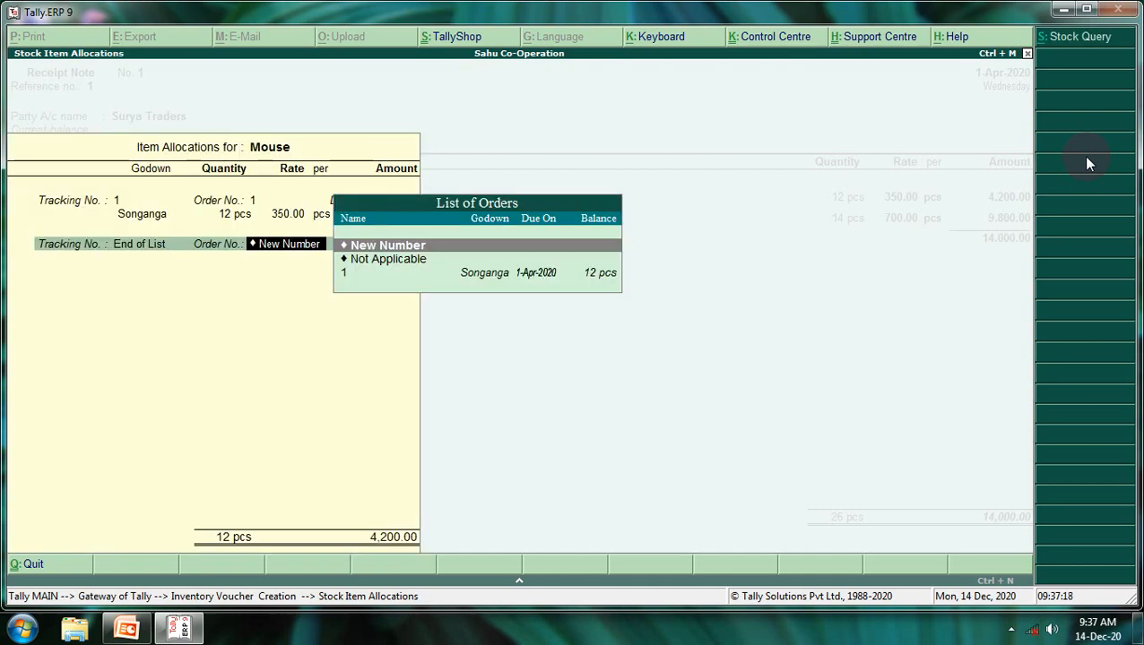
Link the second Mouse allocation line to order 1 with the Songanga godown and 12 pcs at 350.00, and end the list.
{"action": "key", "text": "Down"}
{"action": "key", "text": "Down"}
{"action": "key", "text": "Return"}
{"action": "key", "text": "Return"}
{"action": "key", "text": "Return"}
{"action": "key", "text": "Return"}
{"action": "key", "text": "Return"}
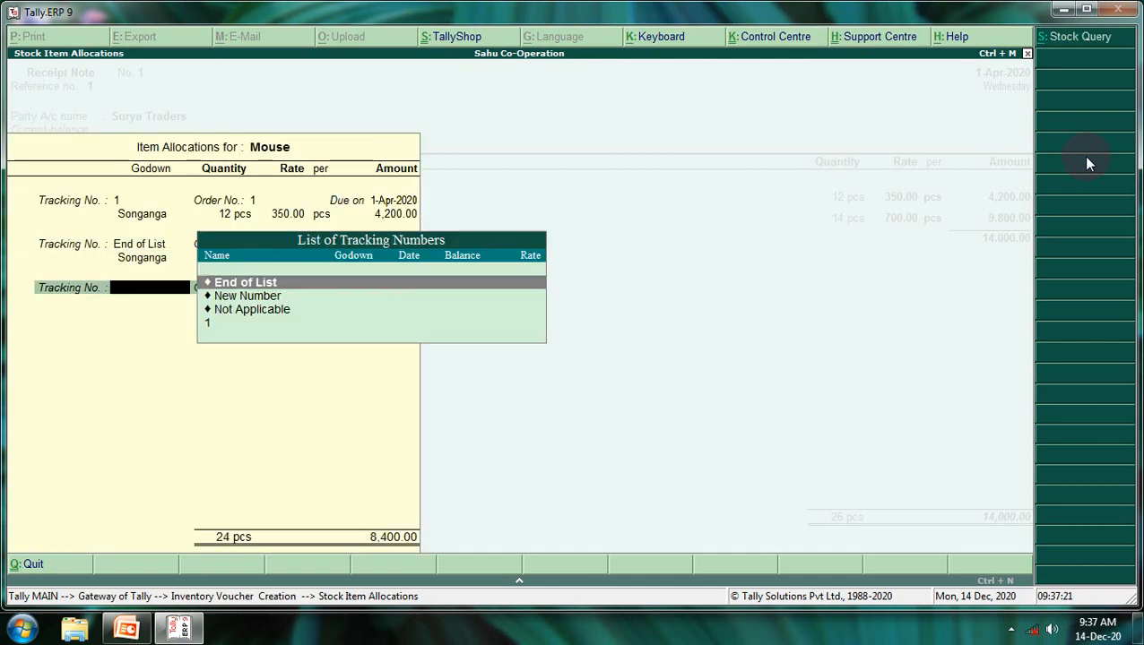
{"action": "key", "text": "Return"}
Accept the Keybaord allocation with tracking number 1, Jaipur godown and 14 pcs at 700.00, and finish its item line.
{"action": "key", "text": "Return"}
{"action": "key", "text": "Return"}
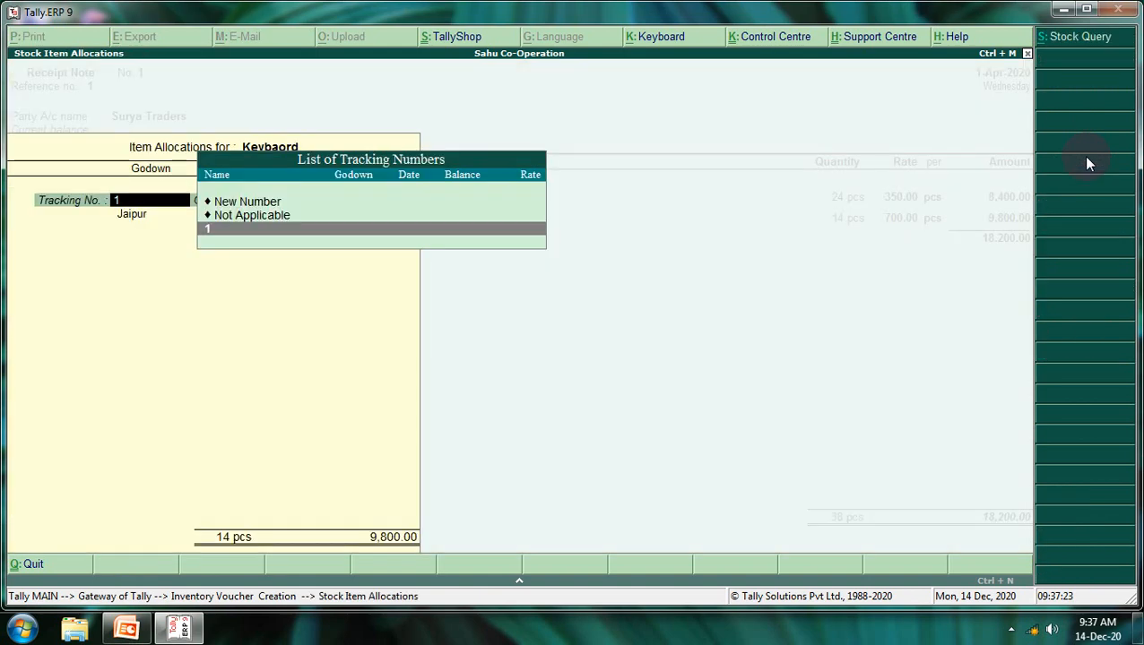
{"action": "key", "text": "Return"}
{"action": "key", "text": "Return"}
{"action": "key", "text": "Return"}
{"action": "key", "text": "Return"}
{"action": "key", "text": "Return"}
{"action": "key", "text": "Return"}
{"action": "key", "text": "Return"}
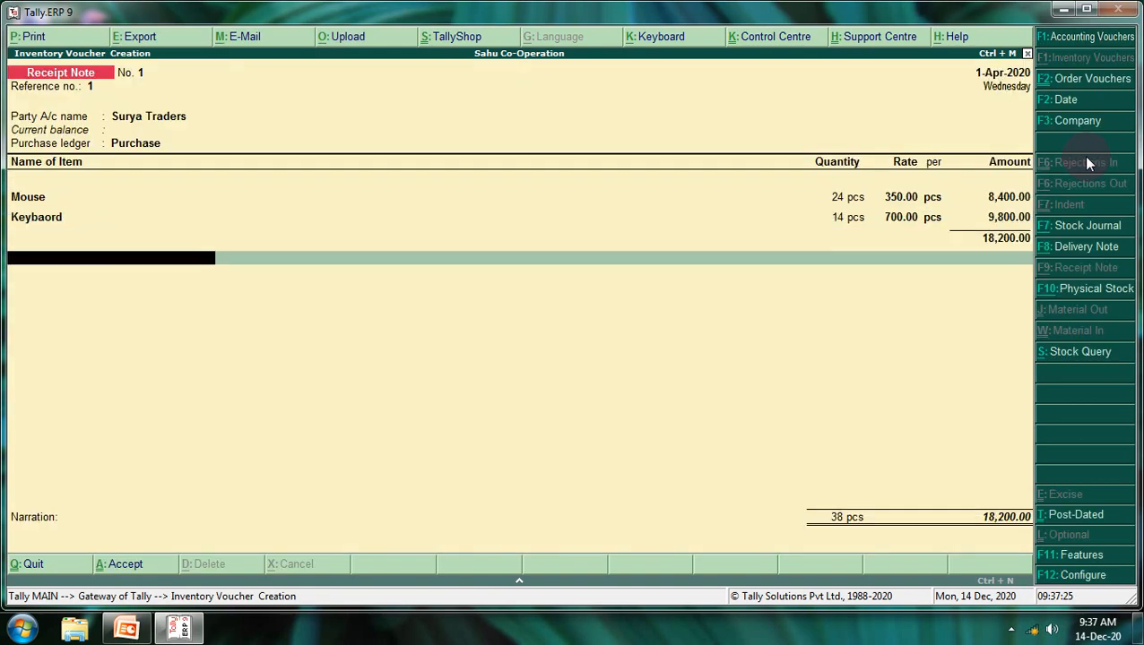
End the receipt note's item list, leave the narration blank and save the voucher.
{"action": "key", "text": "Return"}
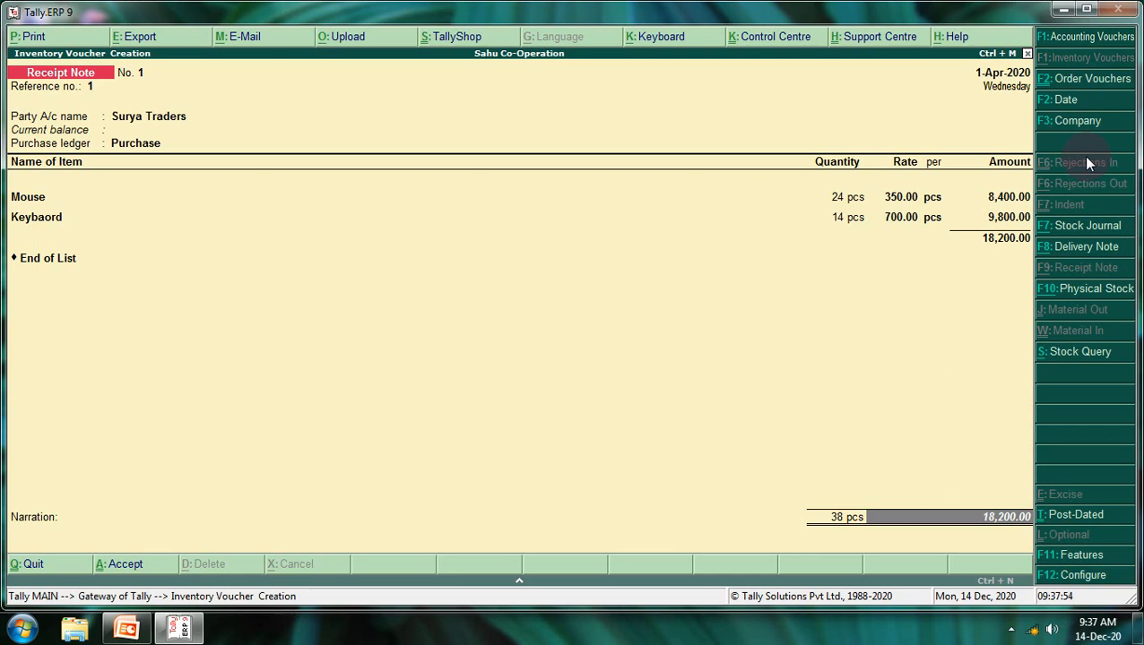
{"action": "key", "text": "Return"}
{"action": "key", "text": "Return"}
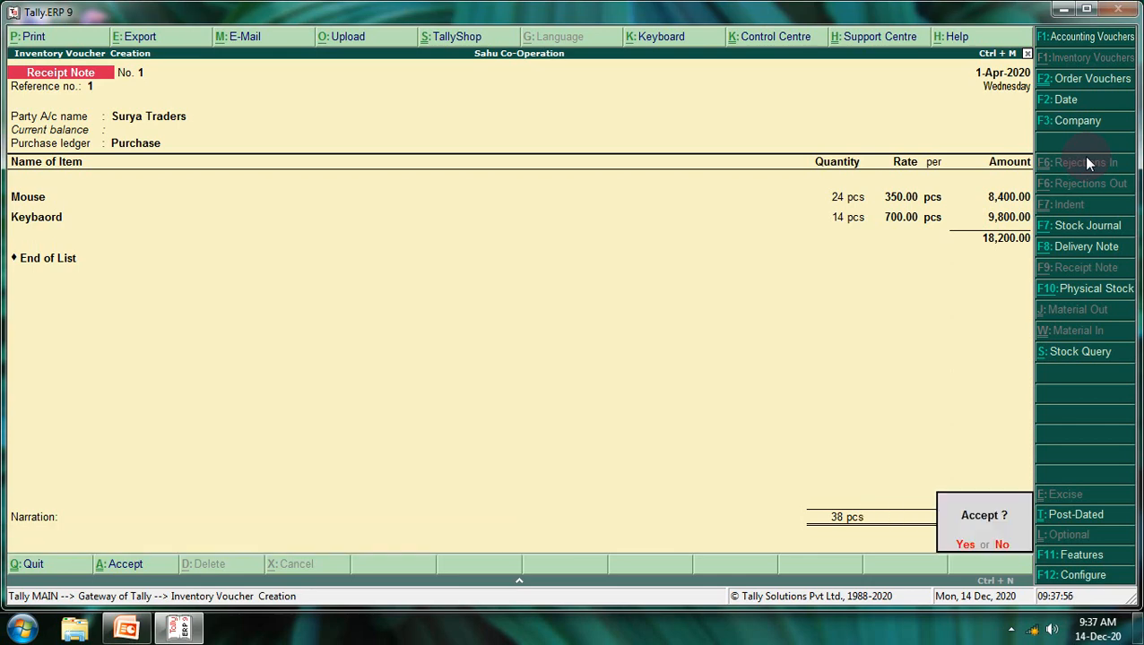
{"action": "key", "text": "Return"}
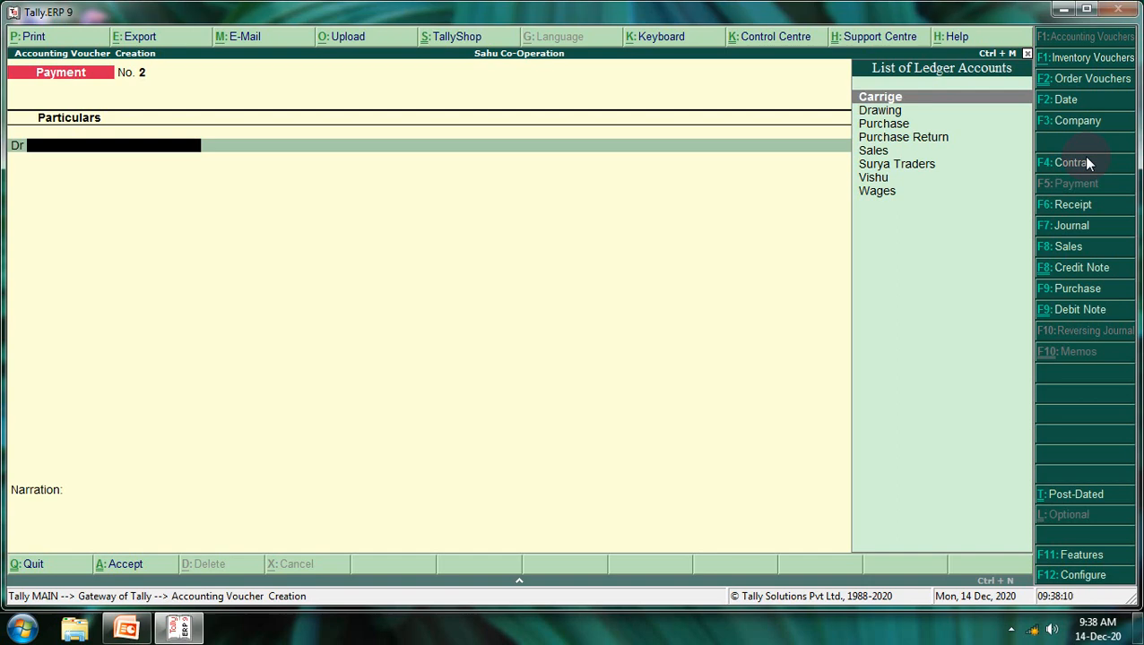
Debit Surya Traders 18,200.00 in the payment voucher and allocate the full amount as On Account.
{"action": "type", "text": "S"}
{"action": "key", "text": "Down"}
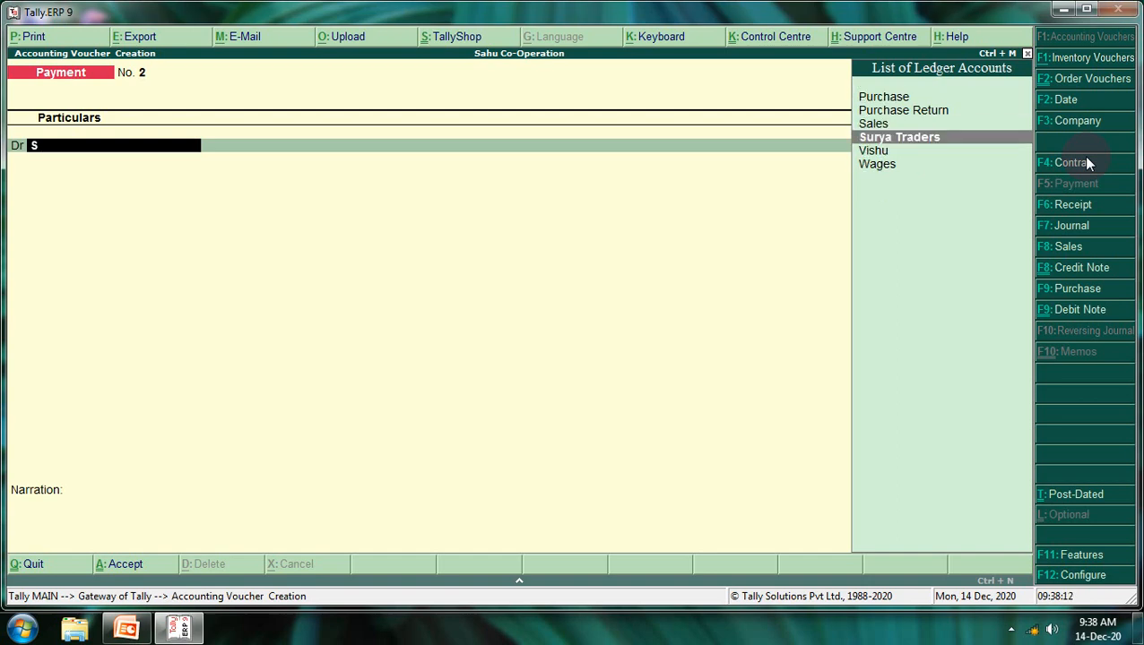
{"action": "key", "text": "Return"}
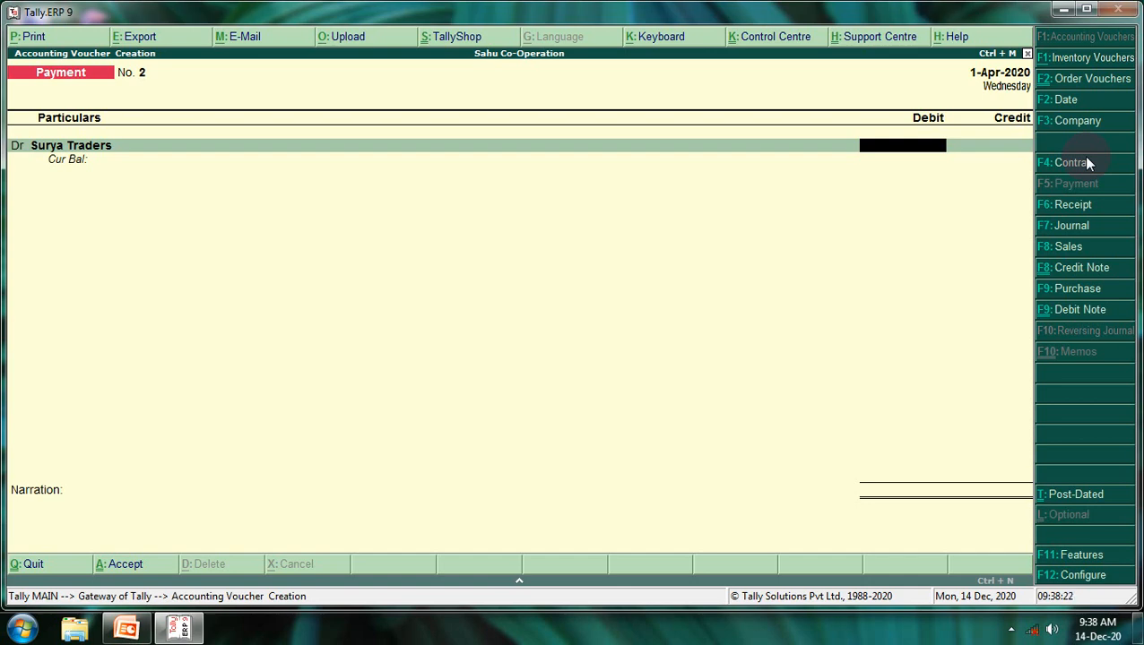
{"action": "type", "text": "18200"}
{"action": "key", "text": "Return"}
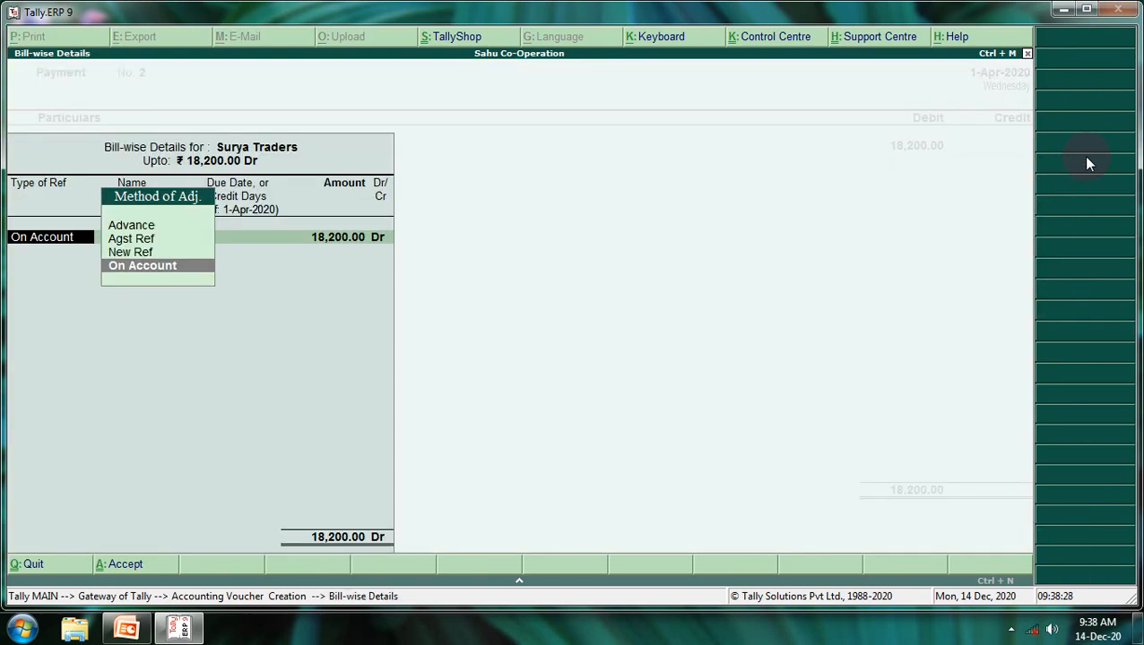
{"action": "key", "text": "Return"}
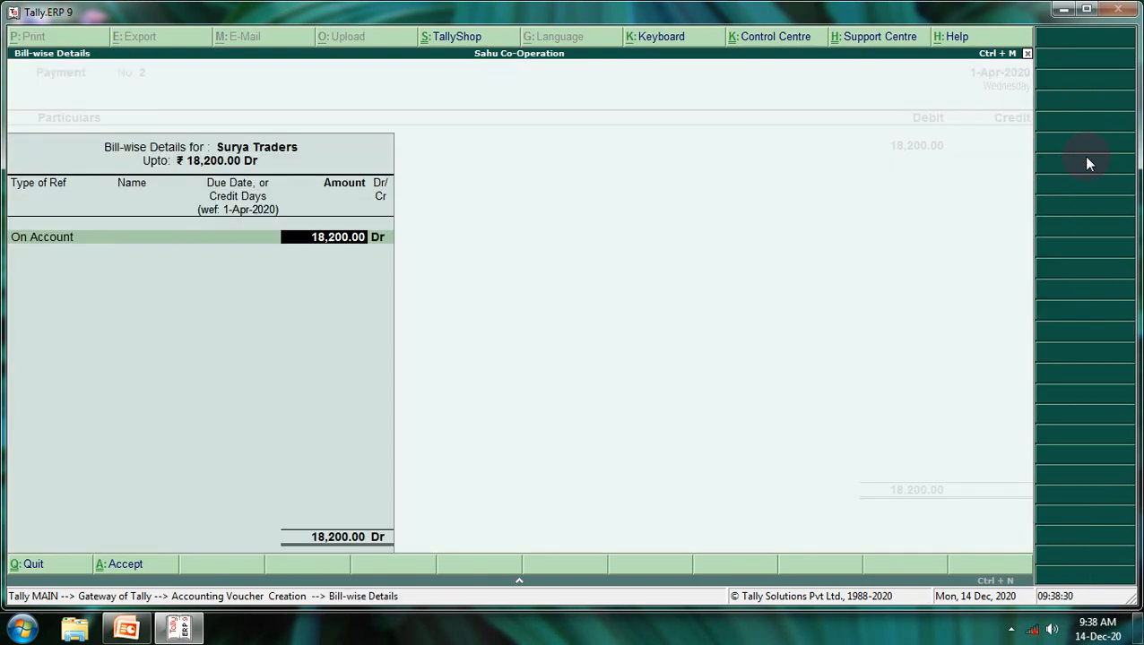
{"action": "key", "text": "Return"}
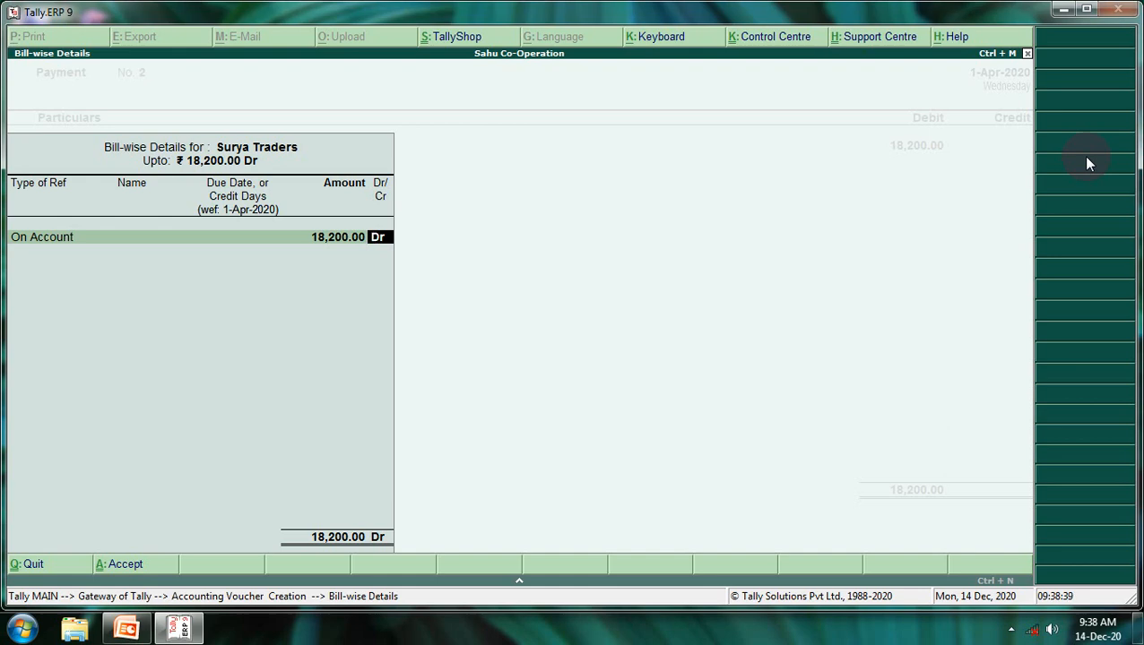
{"action": "key", "text": "Return"}
Credit Cash for 18,200.00 and save the payment voucher without a narration.
{"action": "key", "text": "Down"}
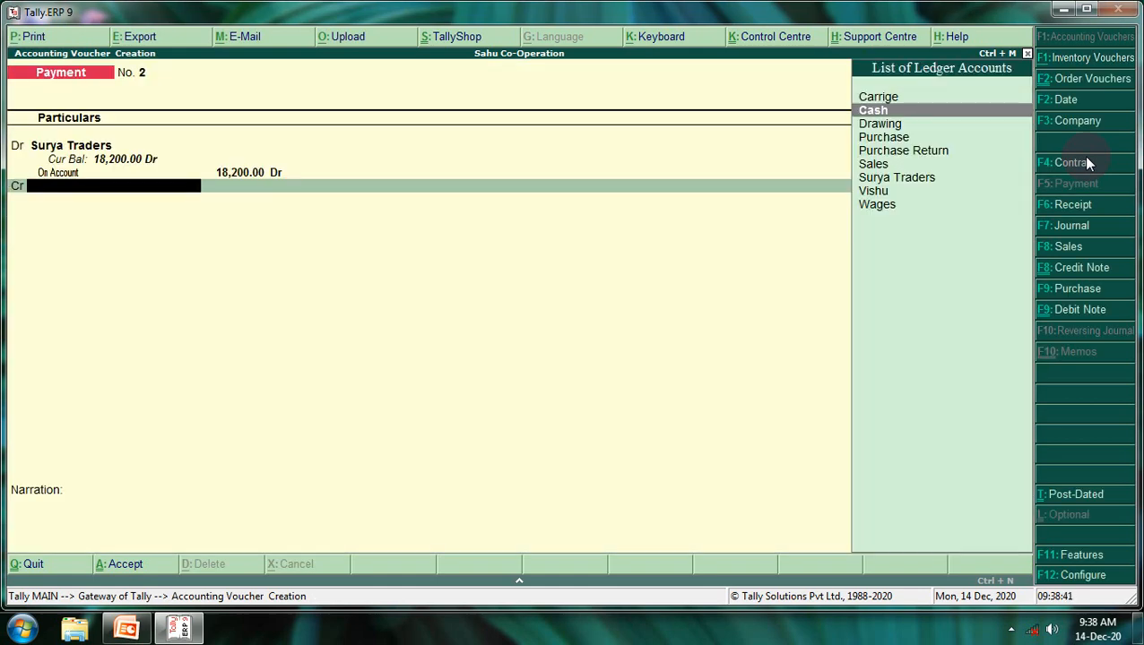
{"action": "key", "text": "Return"}
{"action": "key", "text": "Return"}
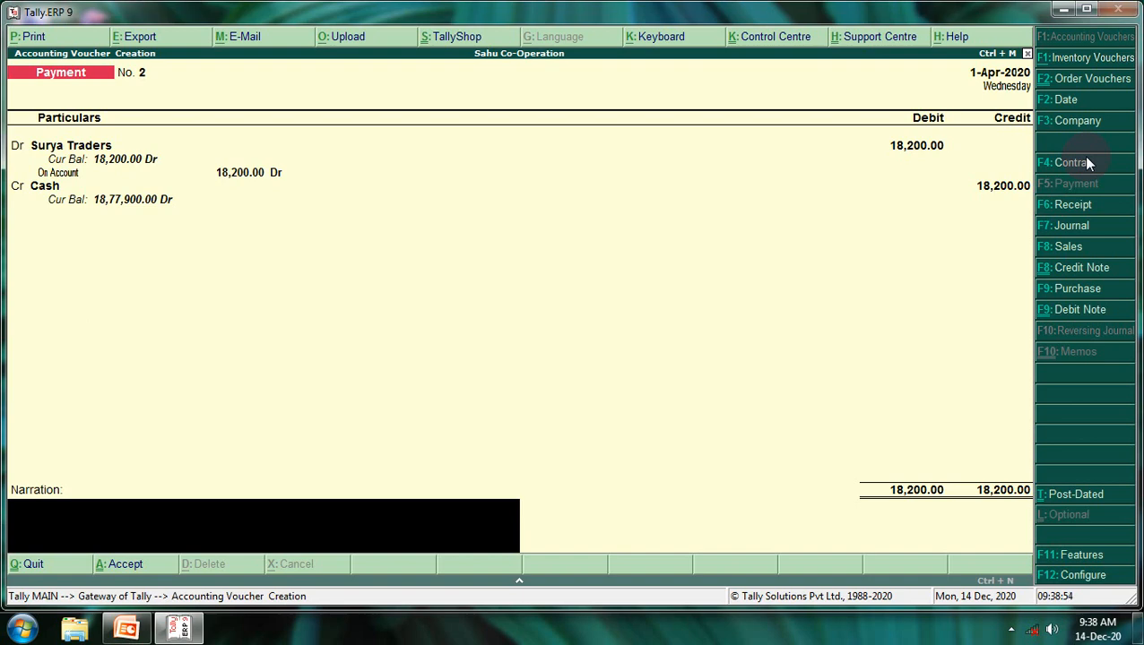
{"action": "key", "text": "Return"}
{"action": "key", "text": "Return"}
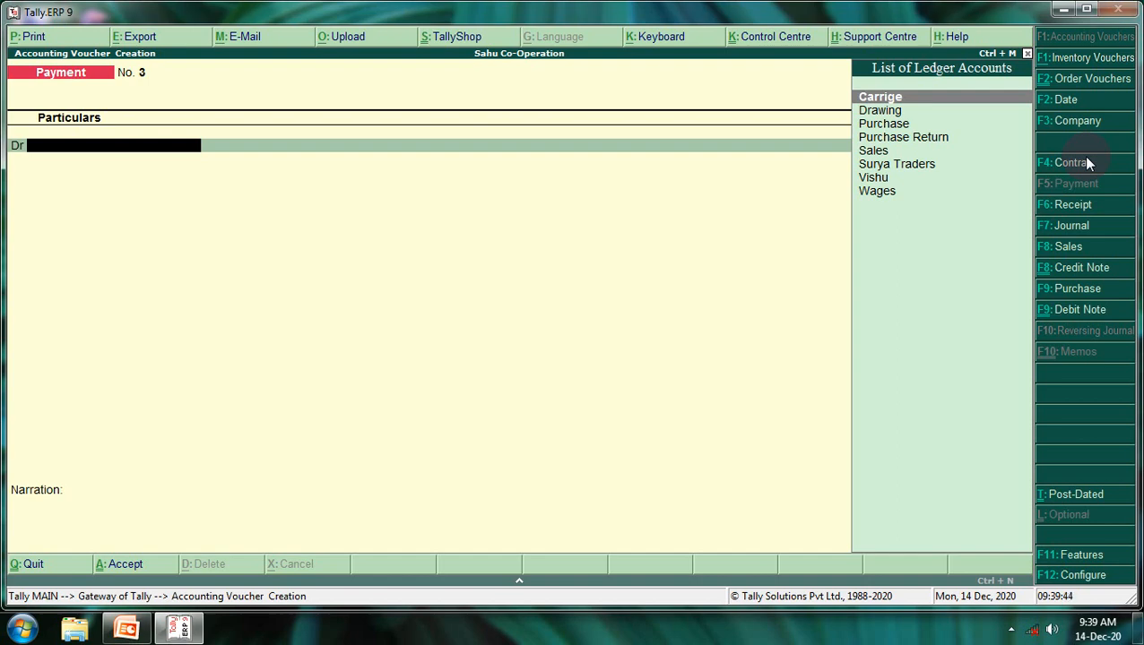
Start a sales order and create the party ledger Om Store under Sundry Debtors, keeping bill-by-bill balances on.
{"action": "key", "text": "alt+F5"}
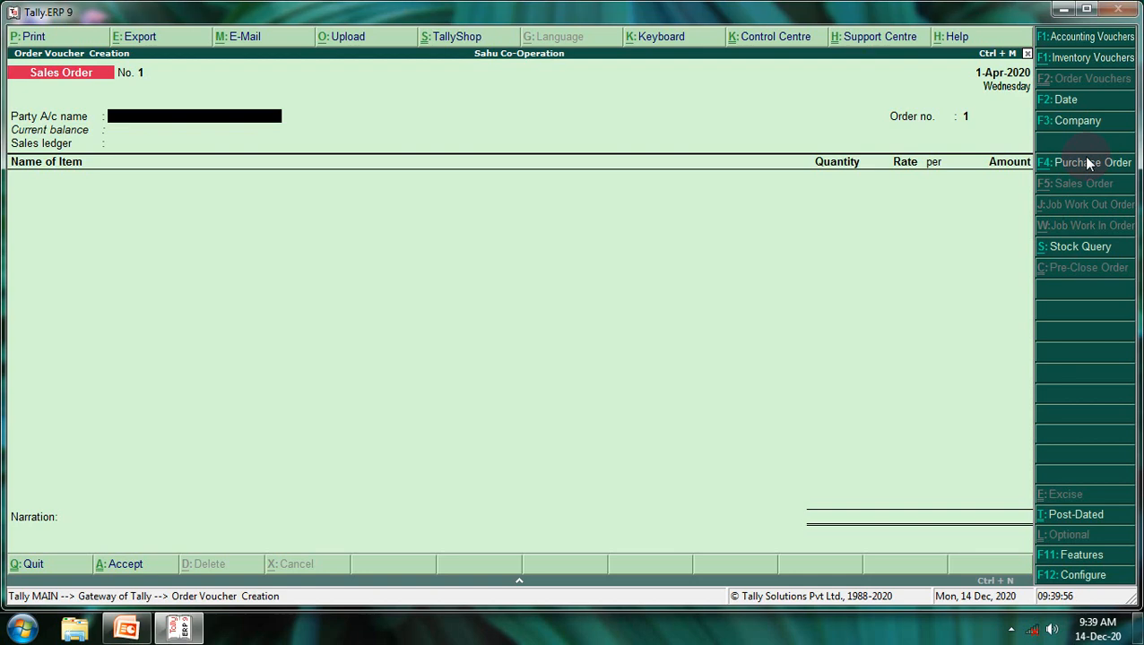
{"action": "key", "text": "alt+c"}
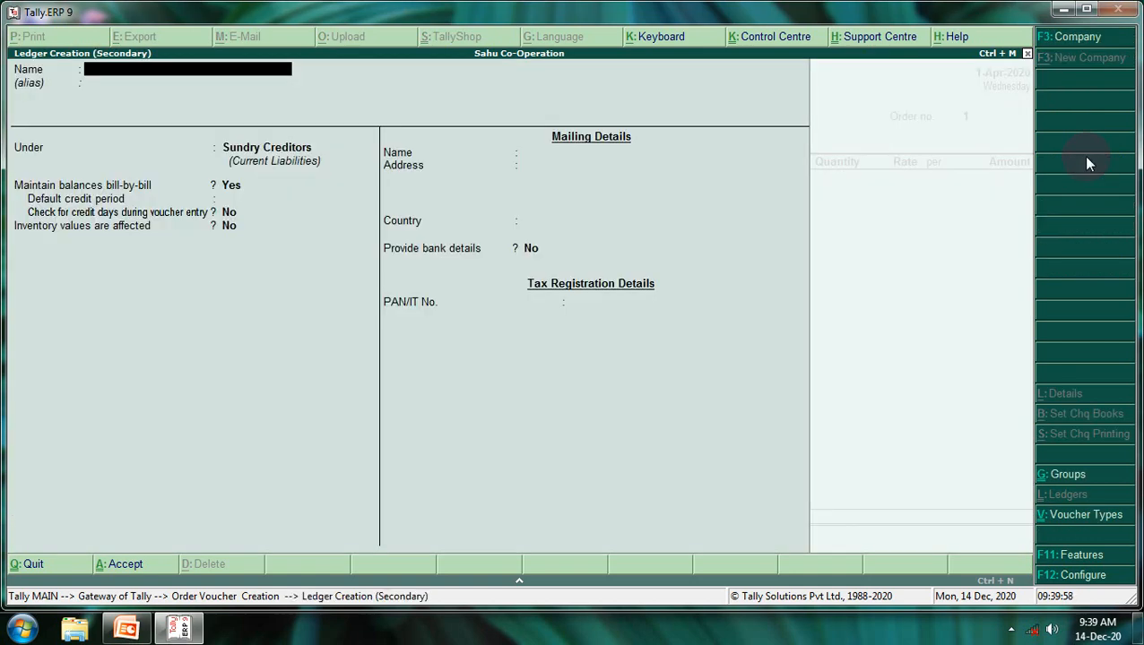
{"action": "type", "text": "Om Store"}
{"action": "key", "text": "Return"}
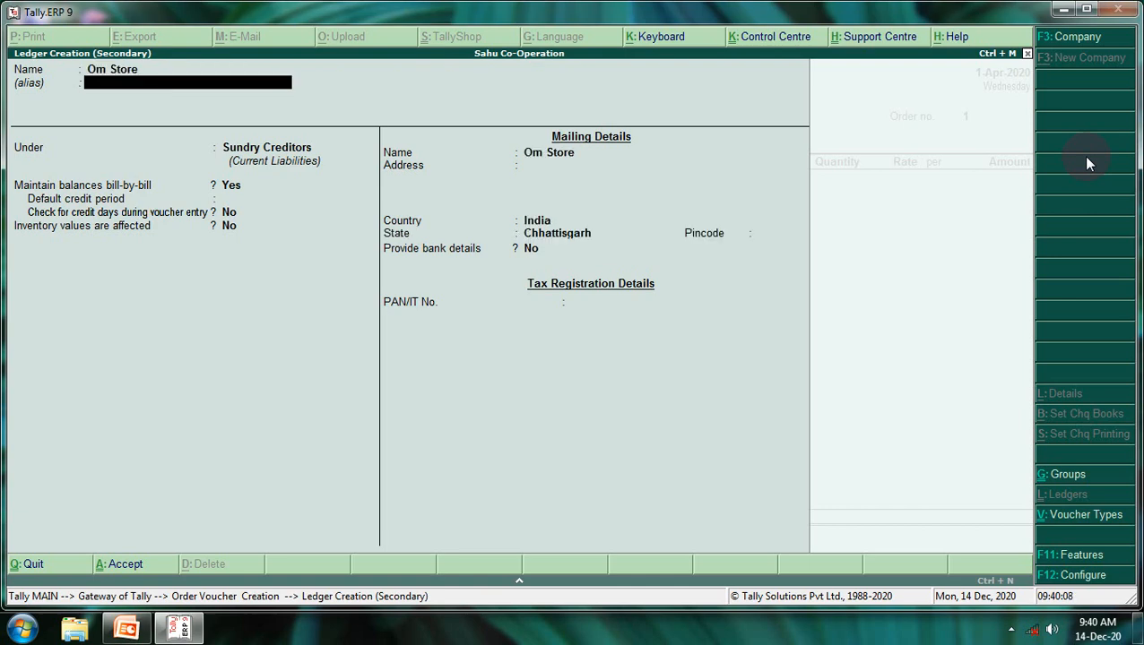
{"action": "key", "text": "Return"}
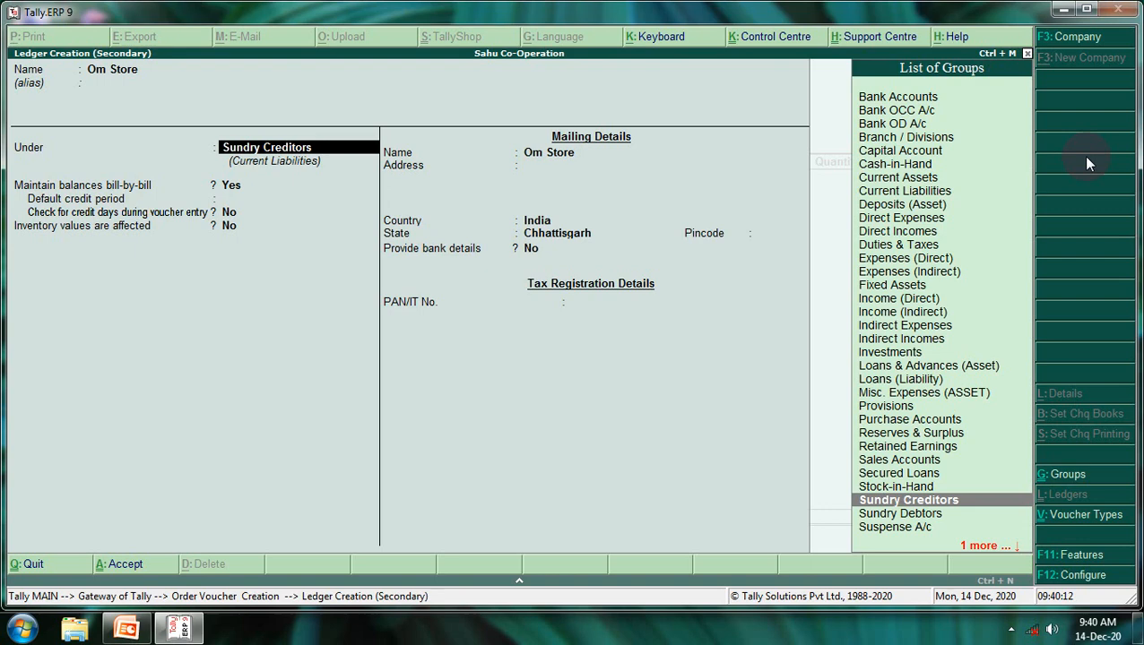
{"action": "key", "text": "Down"}
{"action": "key", "text": "Return"}
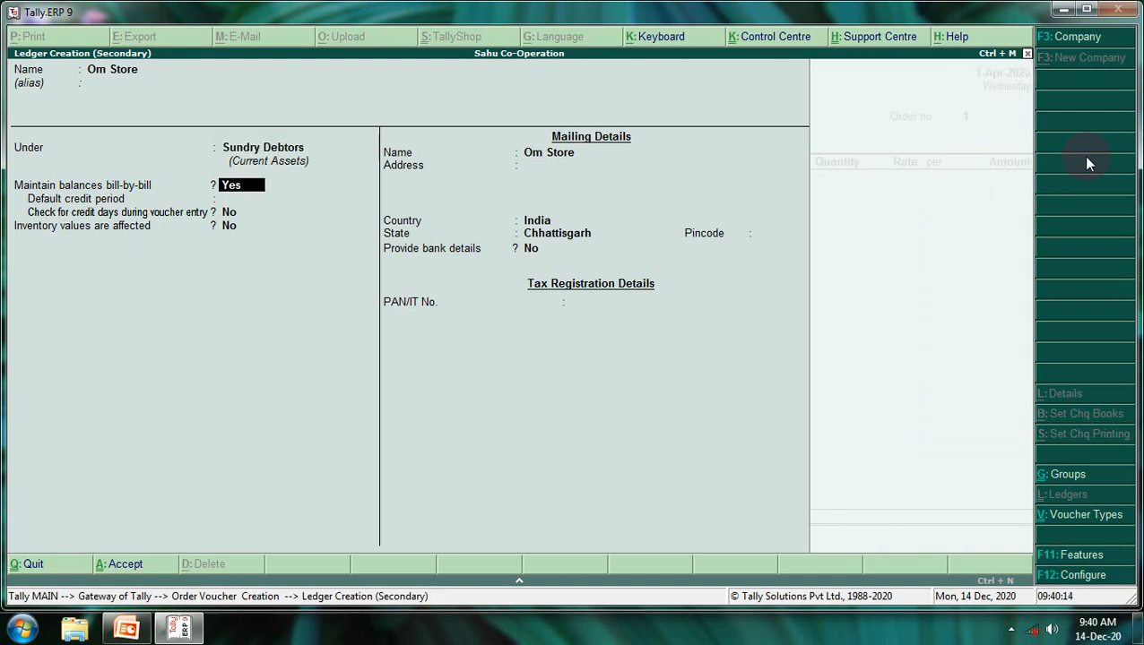
{"action": "key", "text": "Return"}
{"action": "key", "text": "Return"}
{"action": "key", "text": "Return"}
{"action": "key", "text": "Return"}
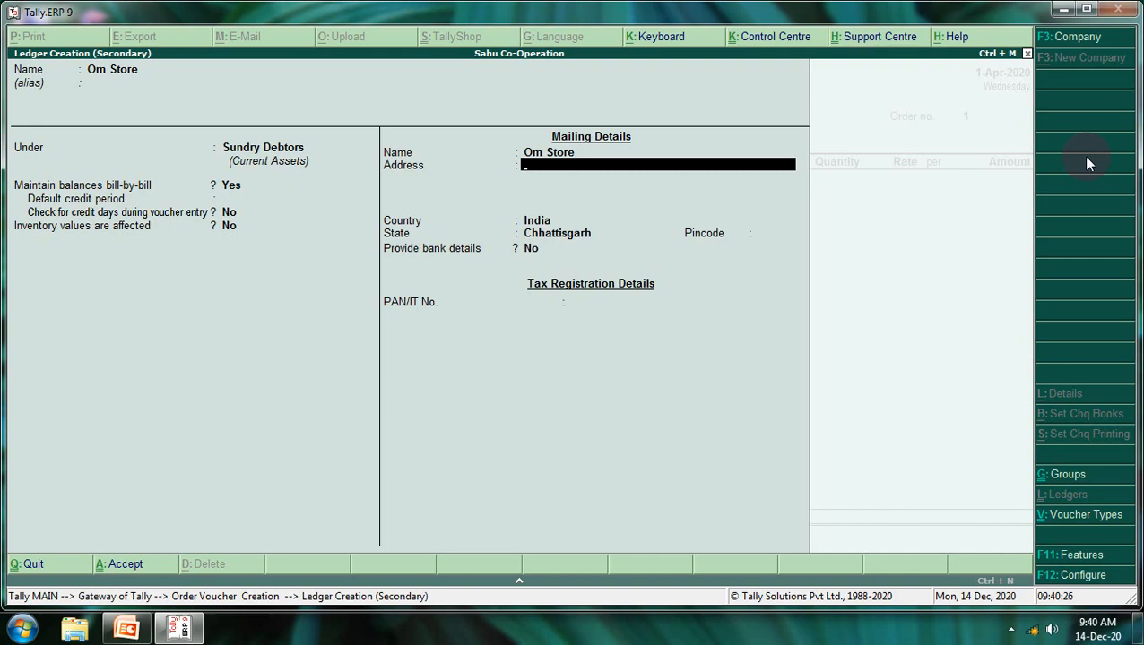
Enter the first line of Om Store's postal address.
{"action": "type", "text": "O"}
{"action": "type", "text": "m Viha"}
{"action": "type", "text": "r"}
{"action": "type", "text": " , ."}
{"action": "type", "text": "waer"}
{"action": "key", "text": "BackSpace"}
{"action": "key", "text": "BackSpace"}
{"action": "key", "text": "BackSpace"}
{"action": "key", "text": "BackSpace"}
{"action": "type", "text": "Gali No-"}
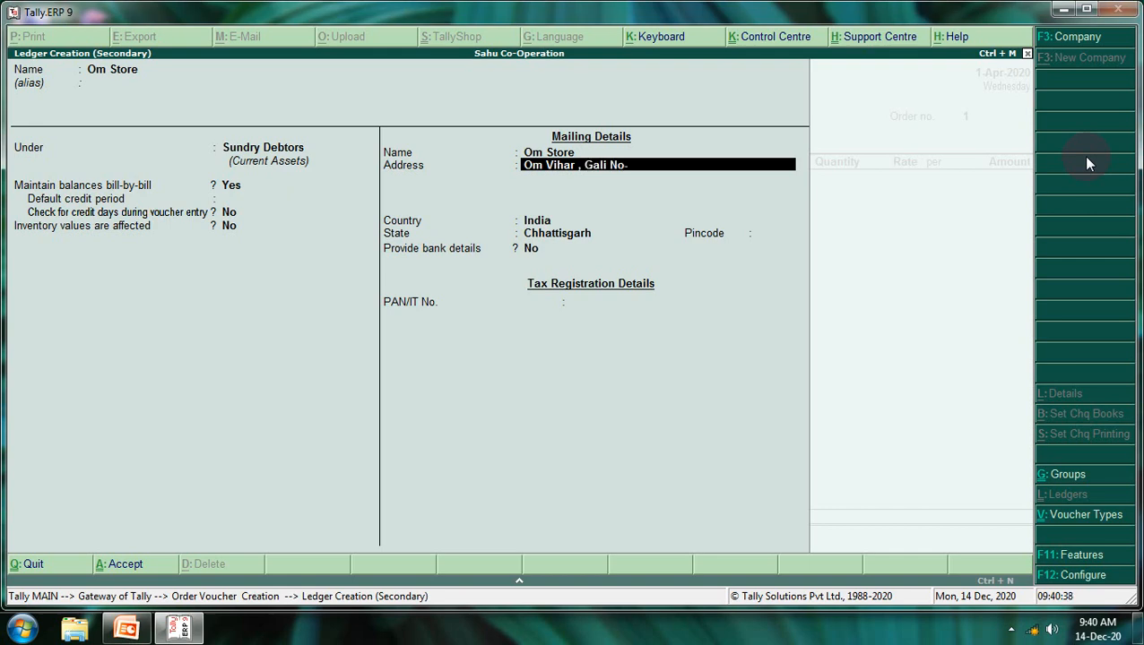
{"action": "type", "text": " 87, Nwar"}
{"action": "key", "text": "BackSpace"}
{"action": "key", "text": "BackSpace"}
{"action": "key", "text": "BackSpace"}
{"action": "key", "text": "BackSpace"}
{"action": "key", "text": "Return"}
Fill in the remaining landmark and city lines of Om Store's address and keep India as the country.
{"action": "type", "text": "Ne"}
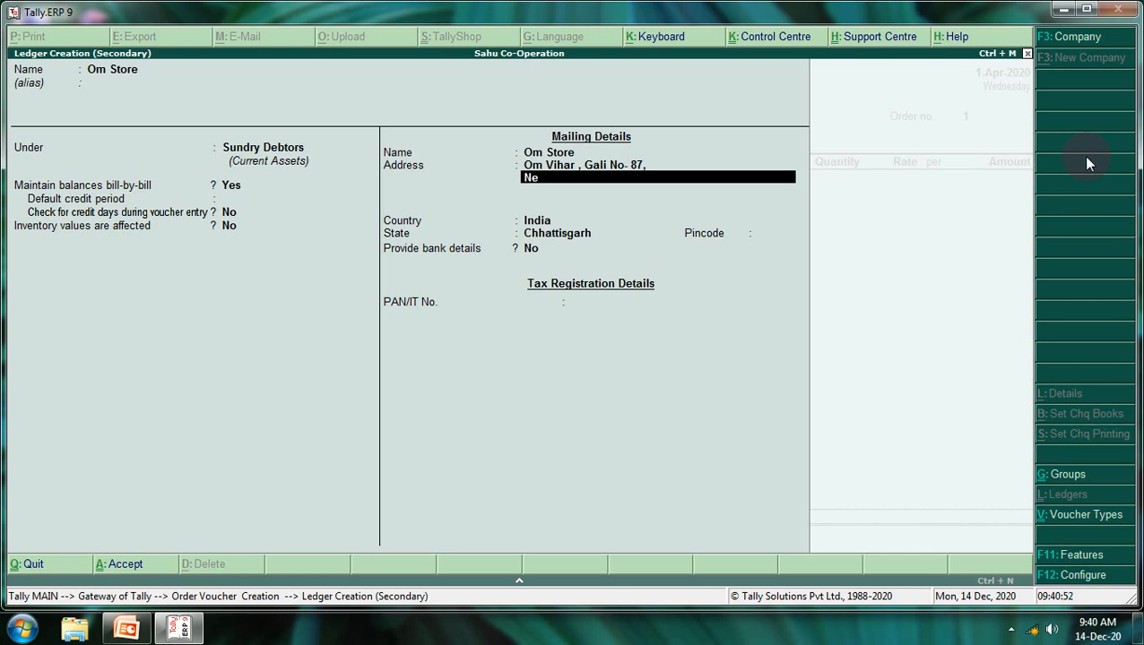
{"action": "type", "text": "ar Sai Vihar"}
{"action": "key", "text": "Return"}
{"action": "type", "text": "B"}
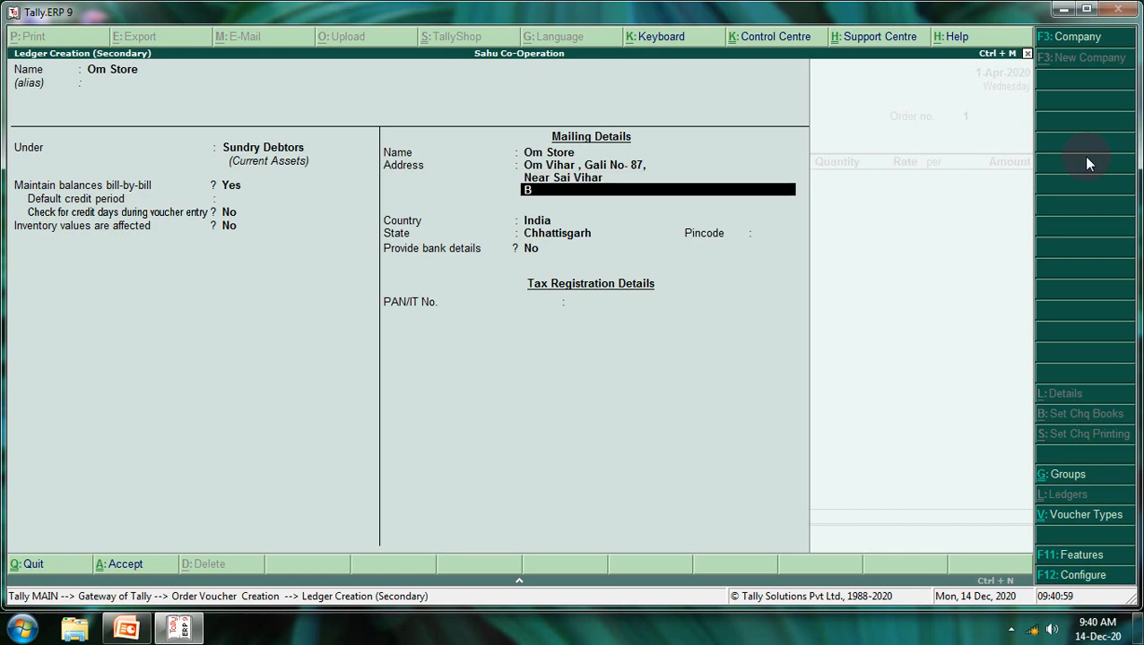
{"action": "type", "text": "ilaspur"}
{"action": "key", "text": "Return"}
{"action": "key", "text": "Return"}
{"action": "key", "text": "Return"}
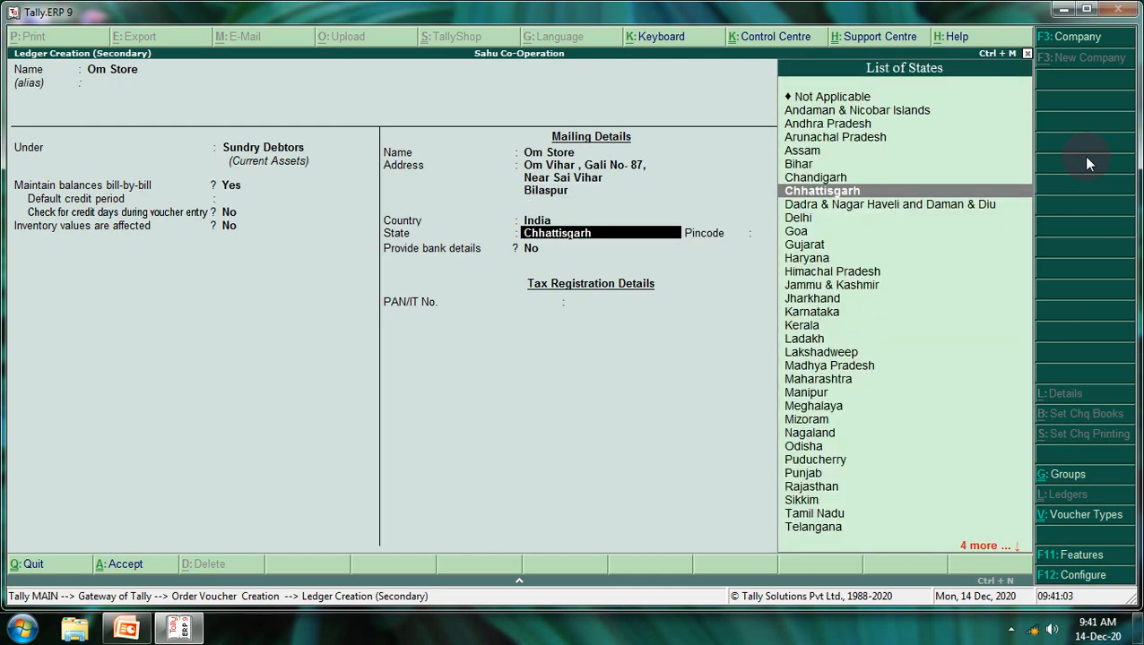
Keep the default state, enter the pincode, leave bank details at No and save the Om Store ledger.
{"action": "key", "text": "Return"}
{"action": "type", "text": "4900"}
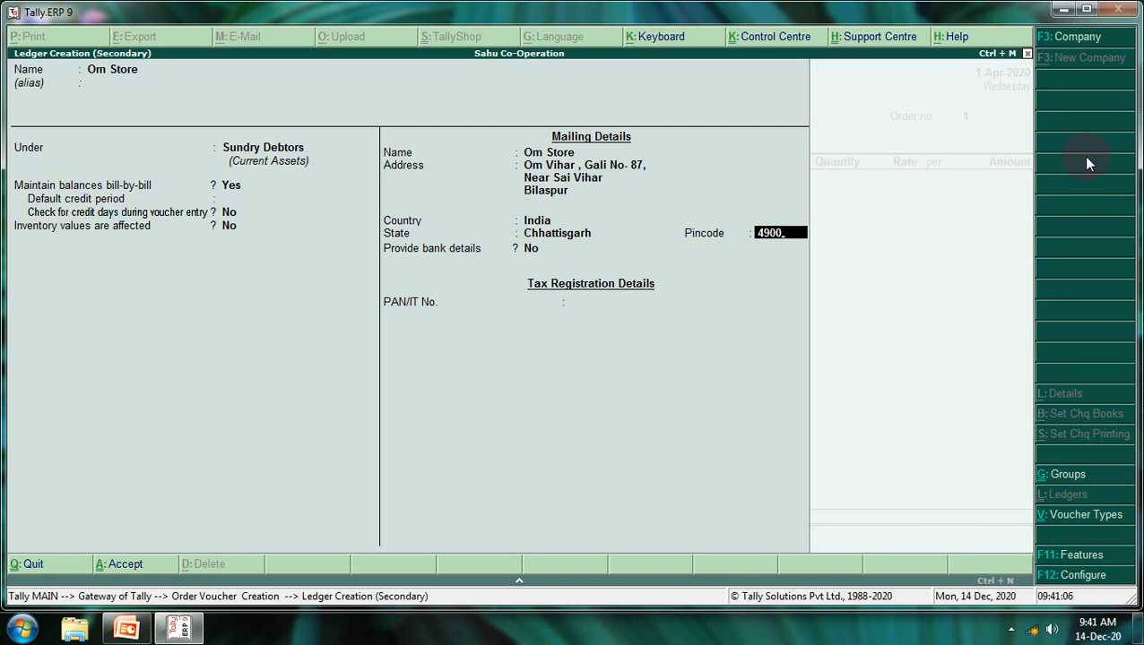
{"action": "type", "text": "5"}
{"action": "key", "text": "Return"}
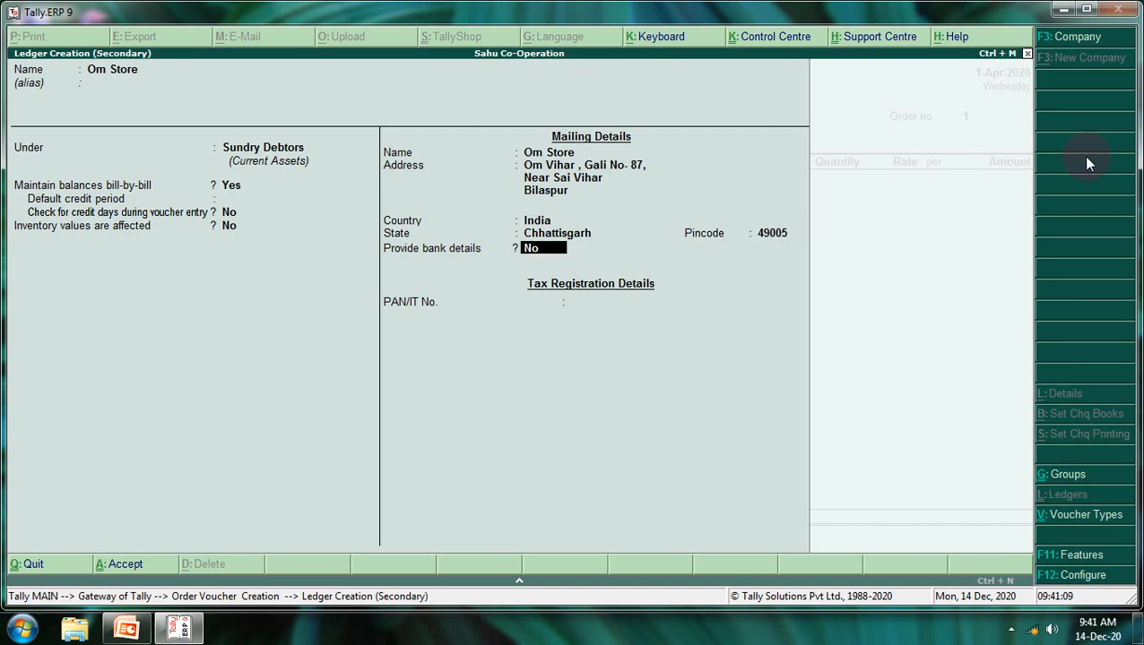
{"action": "key", "text": "Return"}
{"action": "key", "text": "Return"}
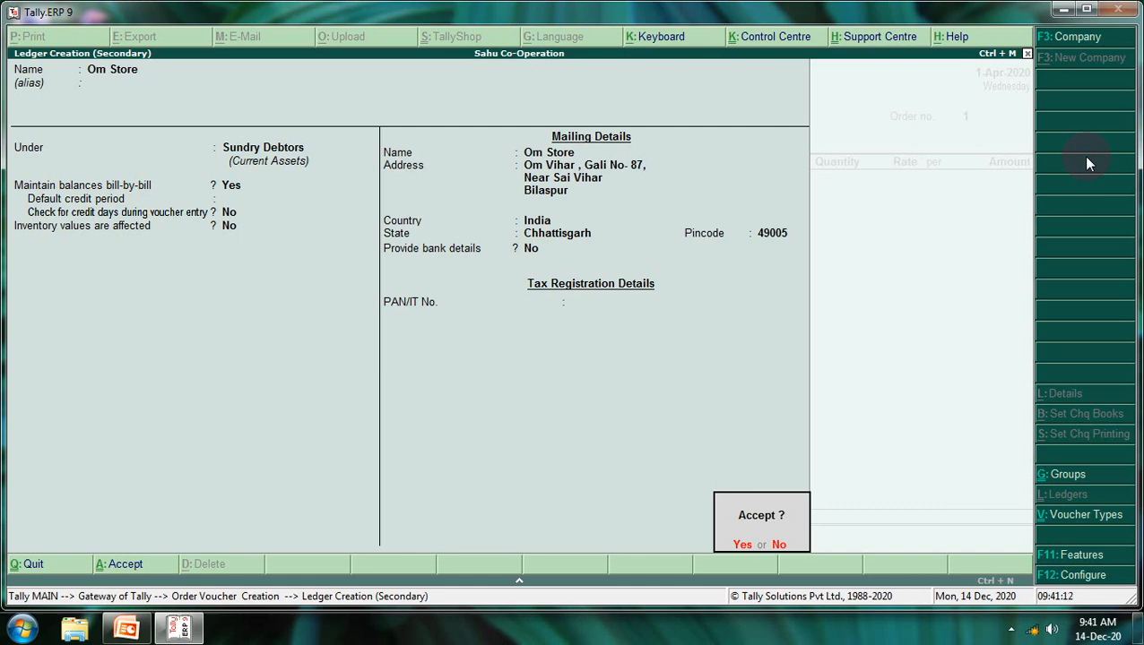
{"action": "key", "text": "Return"}
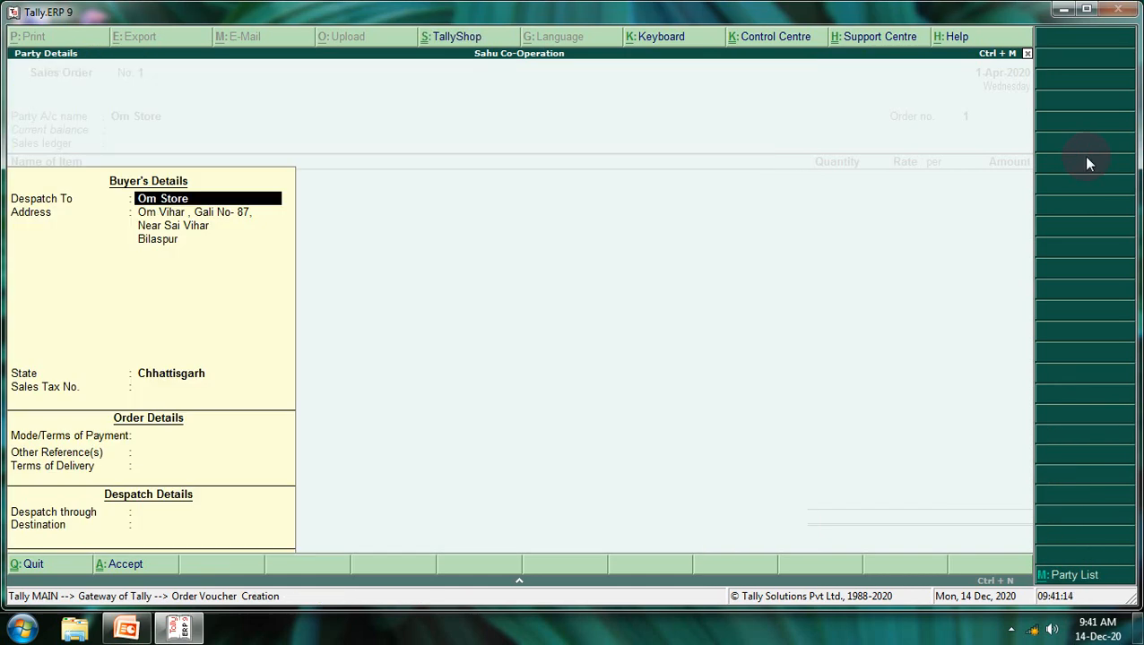
Keep the buyer's despatch name, address and state, and leave the sales tax number blank.
{"action": "key", "text": "Return"}
{"action": "key", "text": "Return"}
{"action": "key", "text": "Return"}
{"action": "key", "text": "Return"}
{"action": "key", "text": "Return"}
{"action": "key", "text": "Return"}
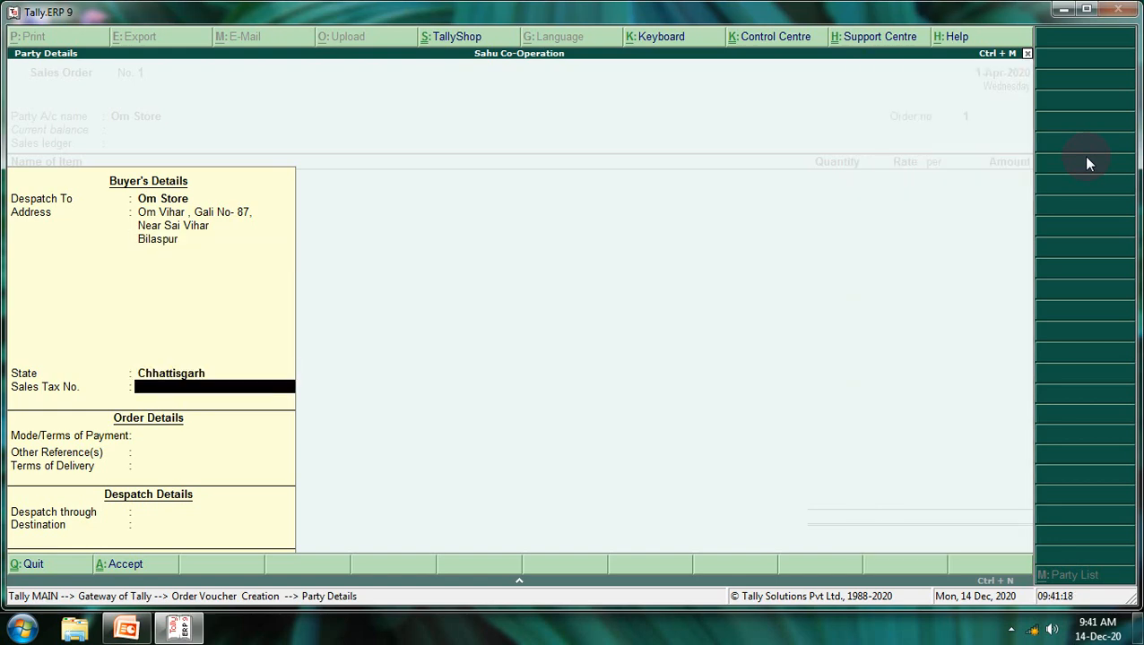
{"action": "key", "text": "Return"}
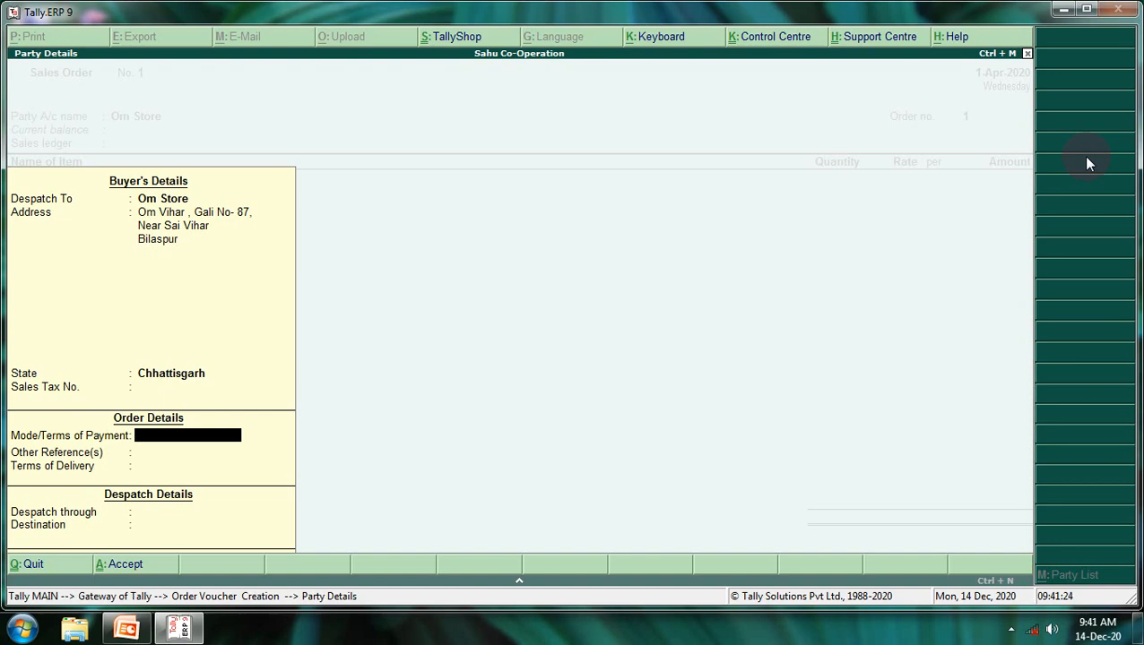
Set the mode of payment to Net Banking and leave the other order and despatch details blank.
{"action": "type", "text": "Net Banking"}
{"action": "key", "text": "Return"}
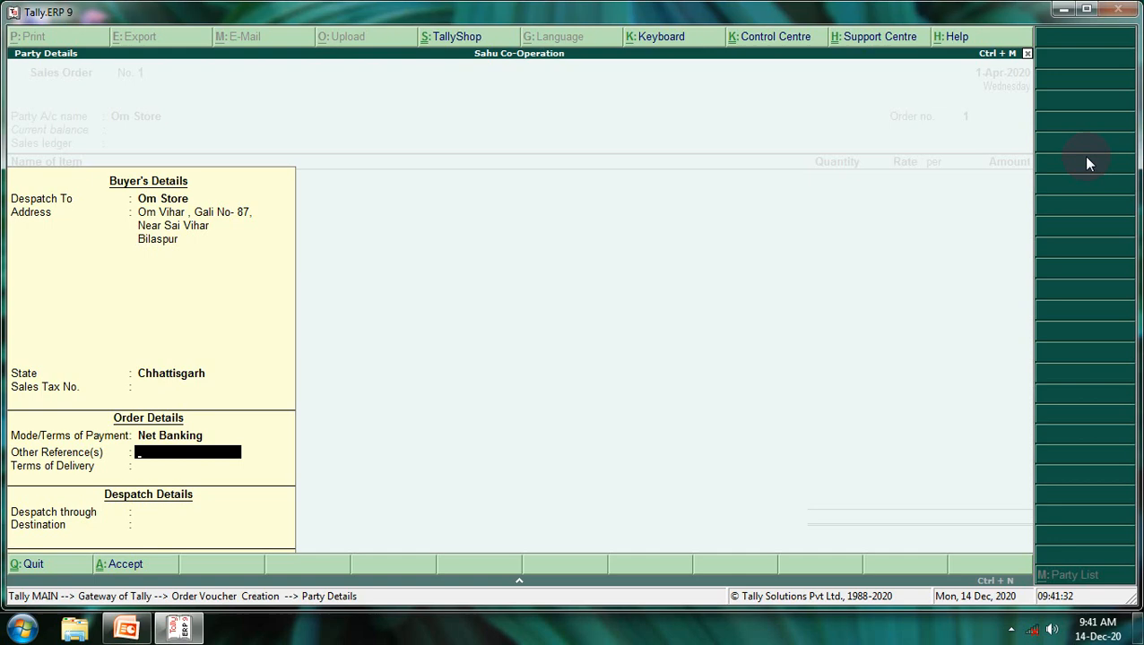
{"action": "key", "text": "Return"}
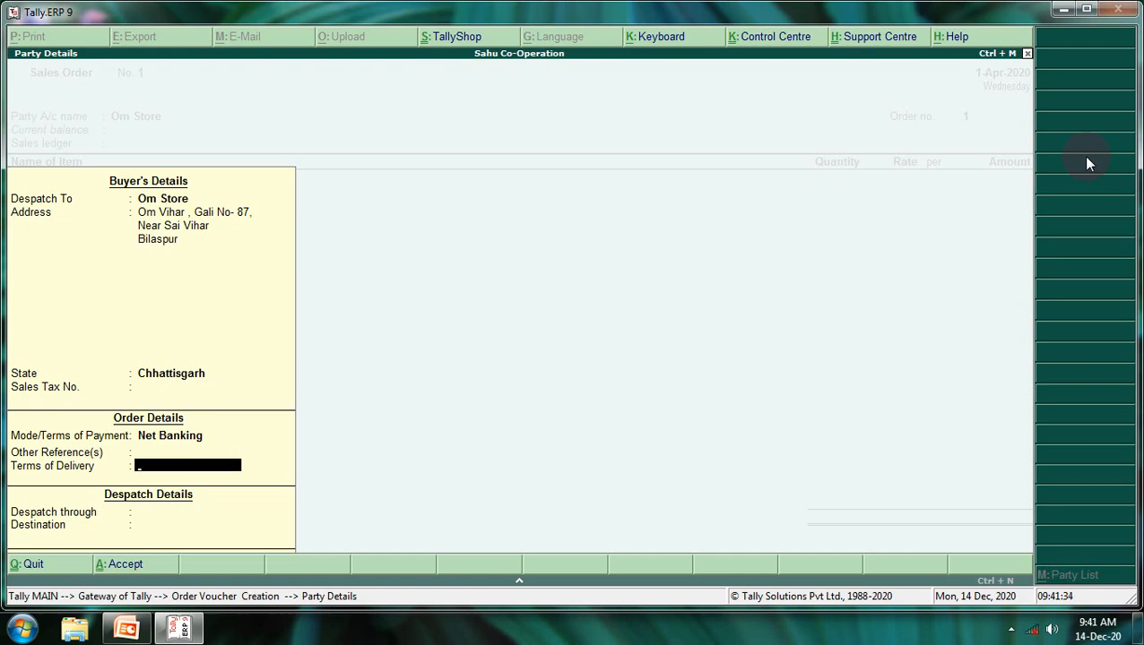
{"action": "key", "text": "Return"}
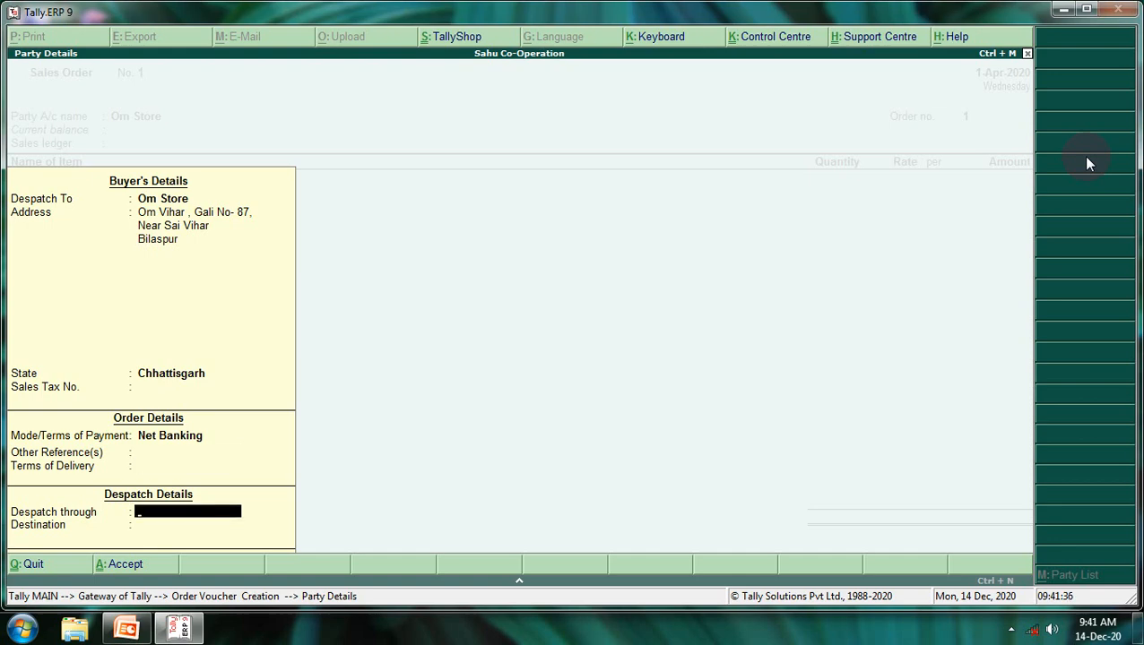
{"action": "key", "text": "Return"}
{"action": "key", "text": "Return"}
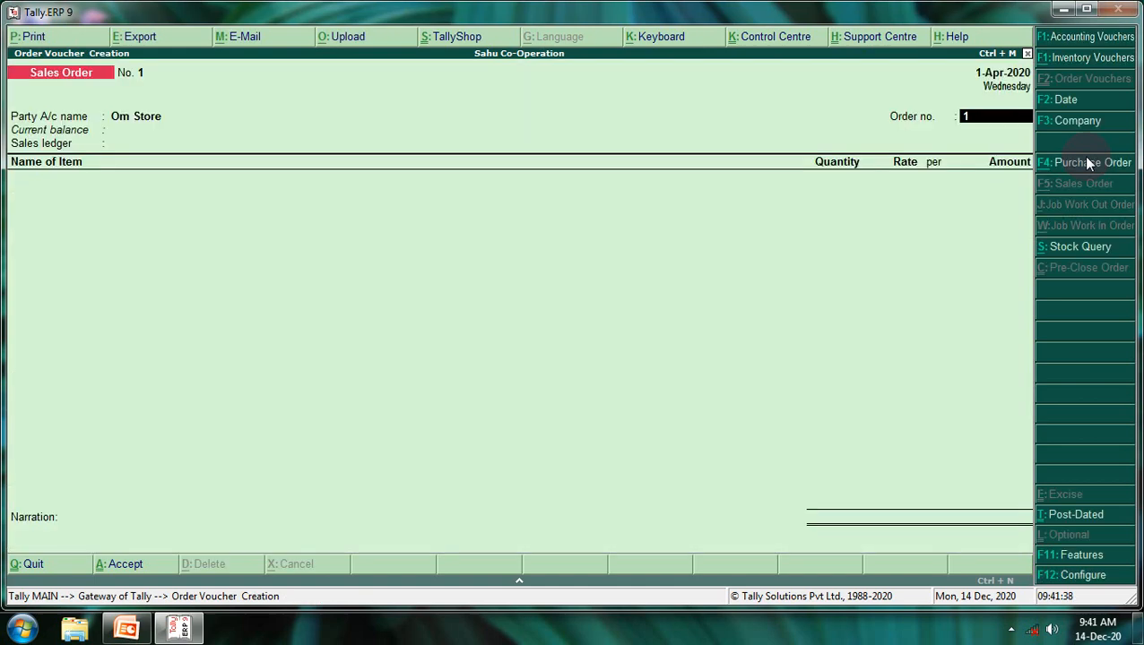
Keep the order number, choose Sales as the sales ledger and select Motherboard as the first item with the default due date.
{"action": "key", "text": "Return"}
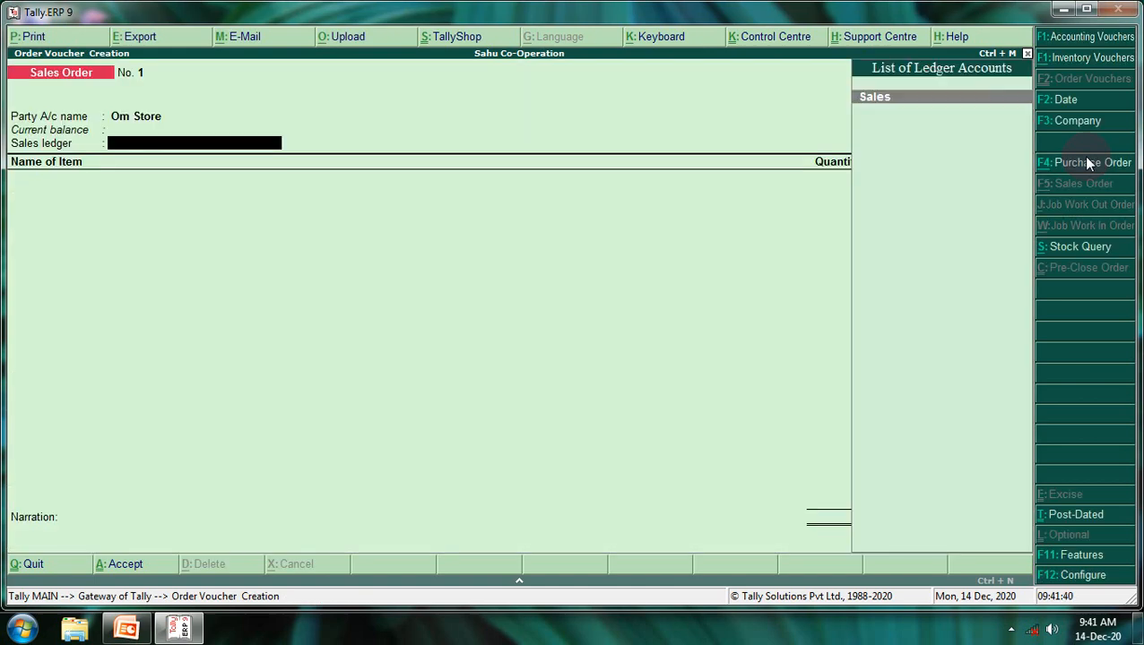
{"action": "key", "text": "Return"}
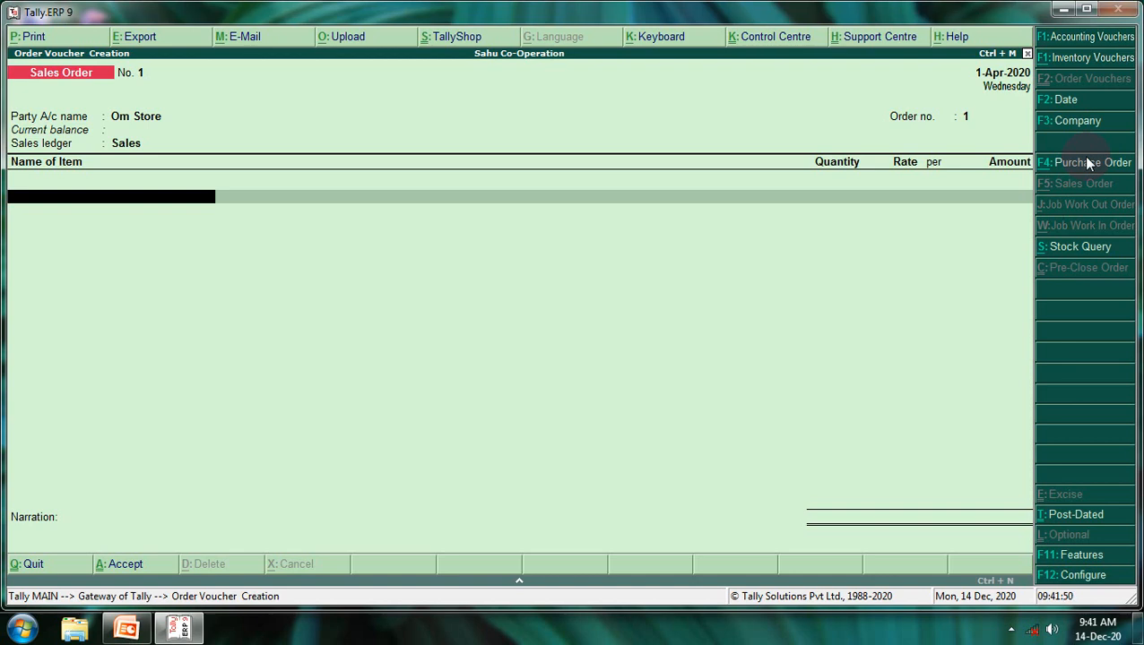
{"action": "type", "text": "M"}
{"action": "key", "text": "Down"}
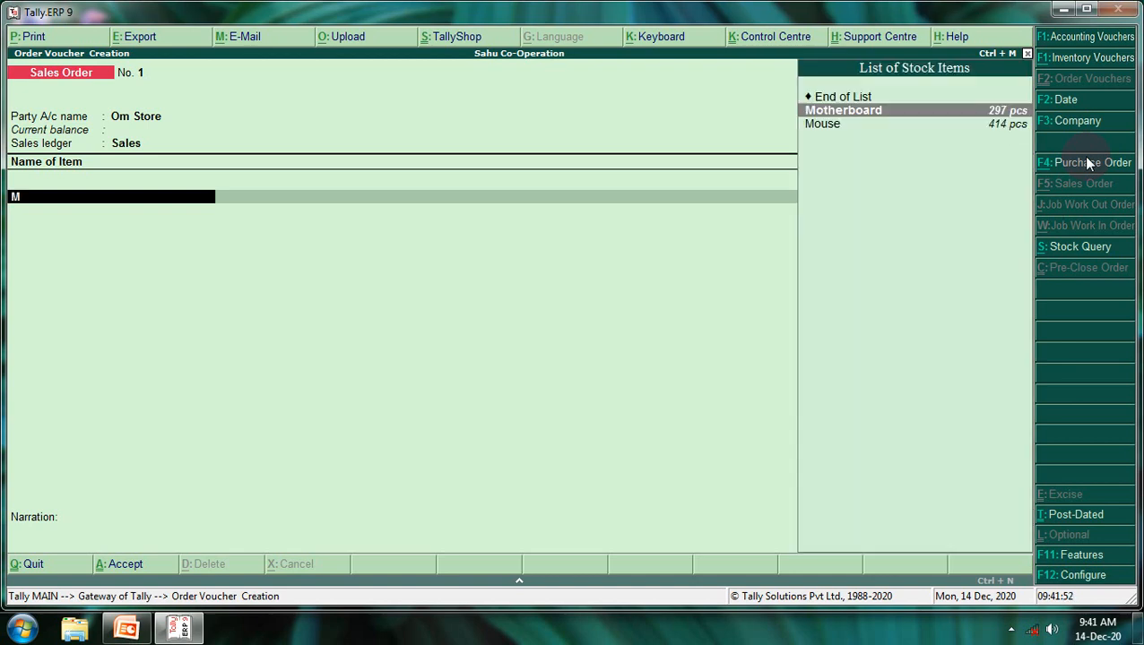
{"action": "key", "text": "Return"}
{"action": "key", "text": "Return"}
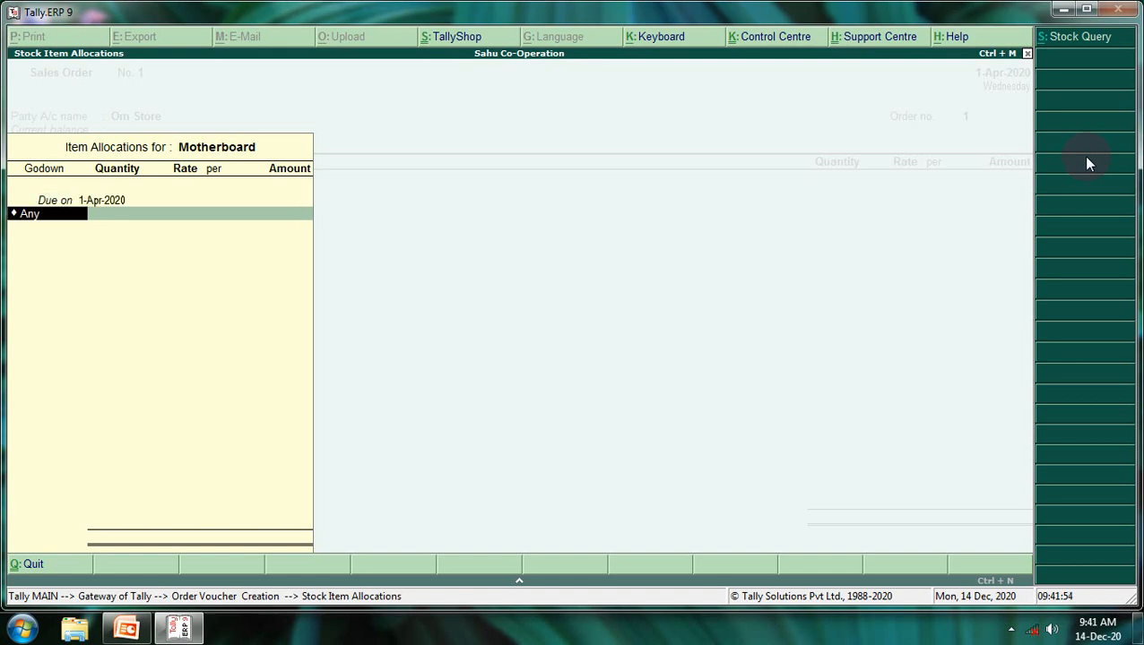
Allocate 15 pcs of Motherboard from the Songanga godown.
{"action": "type", "text": "N"}
{"action": "key", "text": "Down"}
{"action": "key", "text": "Down"}
{"action": "key", "text": "Down"}
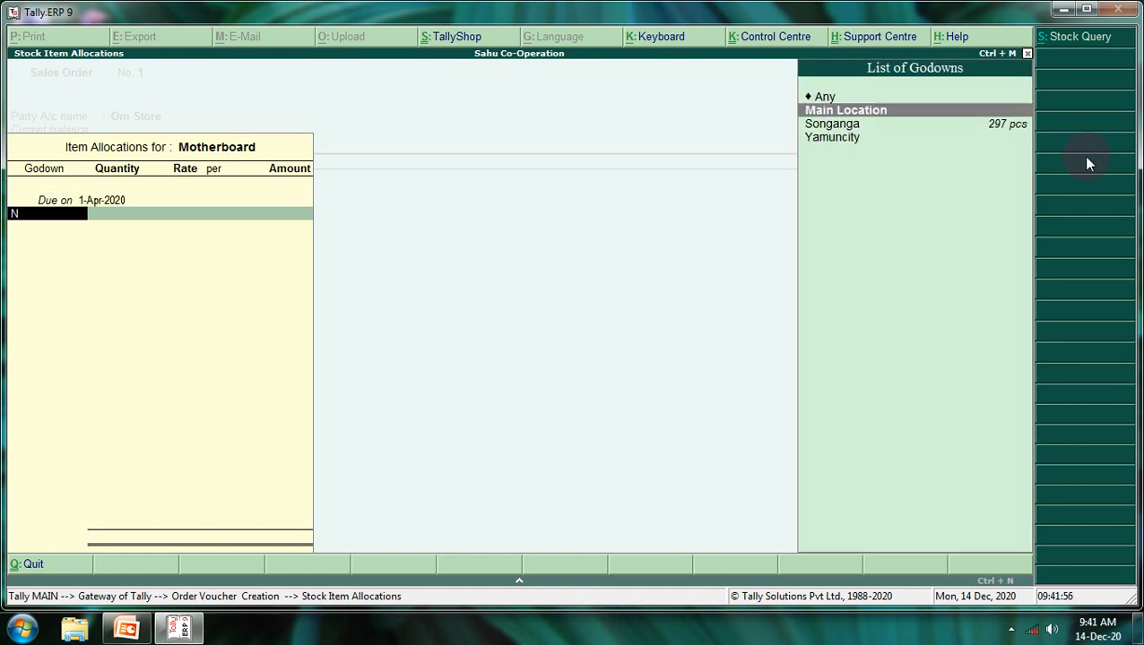
{"action": "key", "text": "Return"}
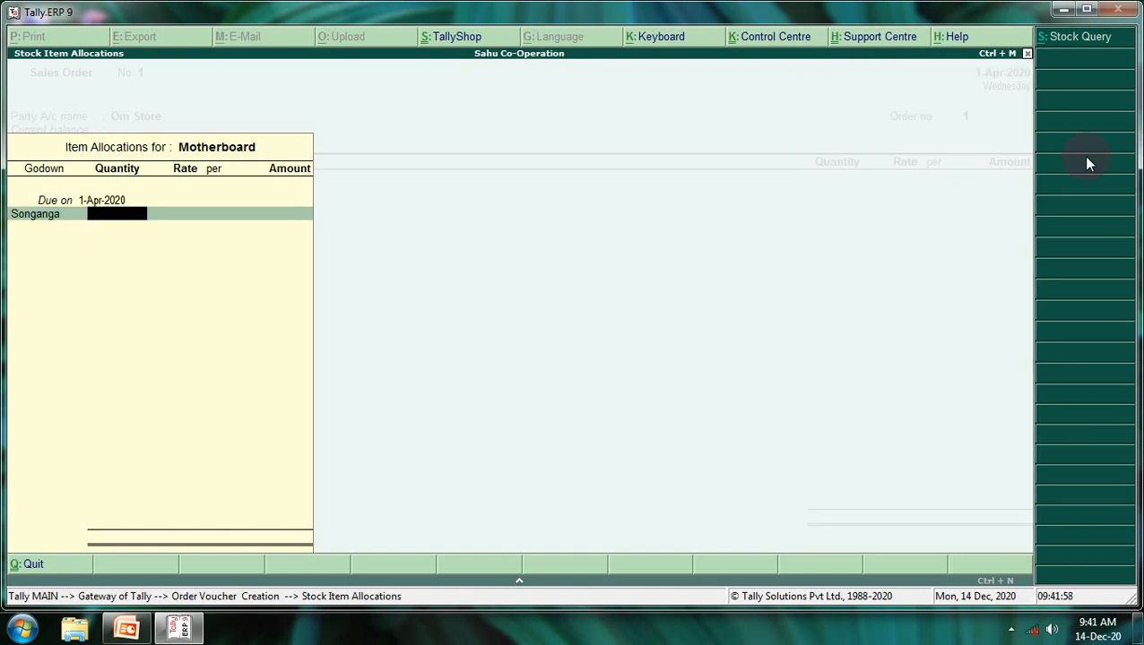
{"action": "type", "text": "15"}
{"action": "key", "text": "Return"}
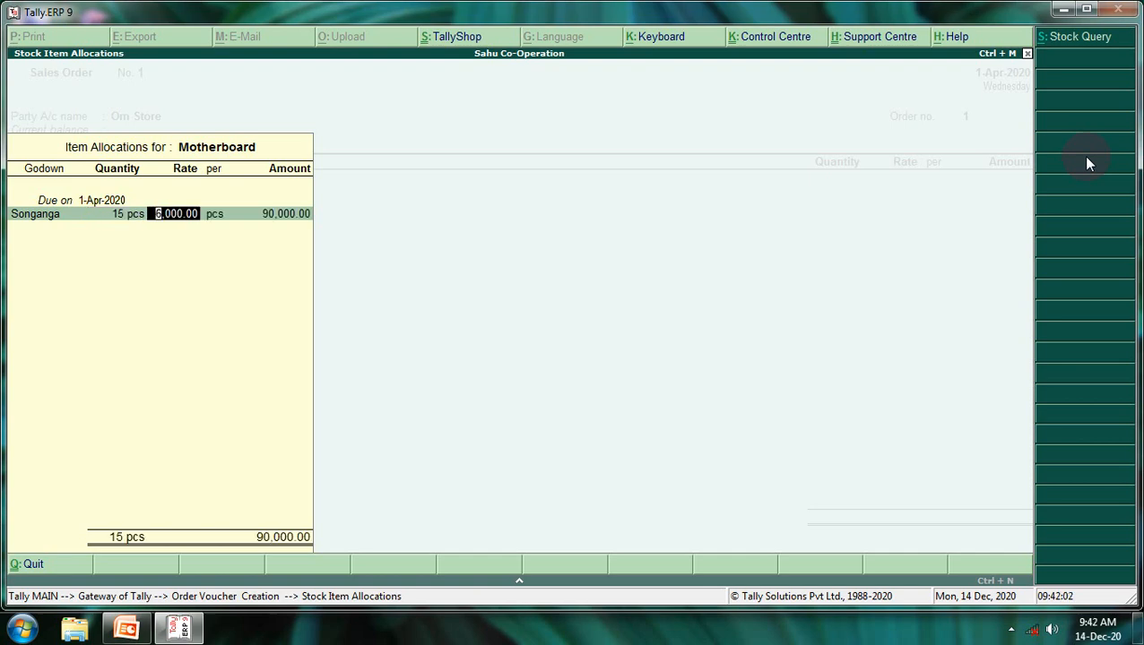
Set the Motherboard rate to 6,500 per pcs and complete its item allocation.
{"action": "type", "text": "6500"}
{"action": "key", "text": "Return"}
{"action": "key", "text": "Return"}
{"action": "key", "text": "Return"}
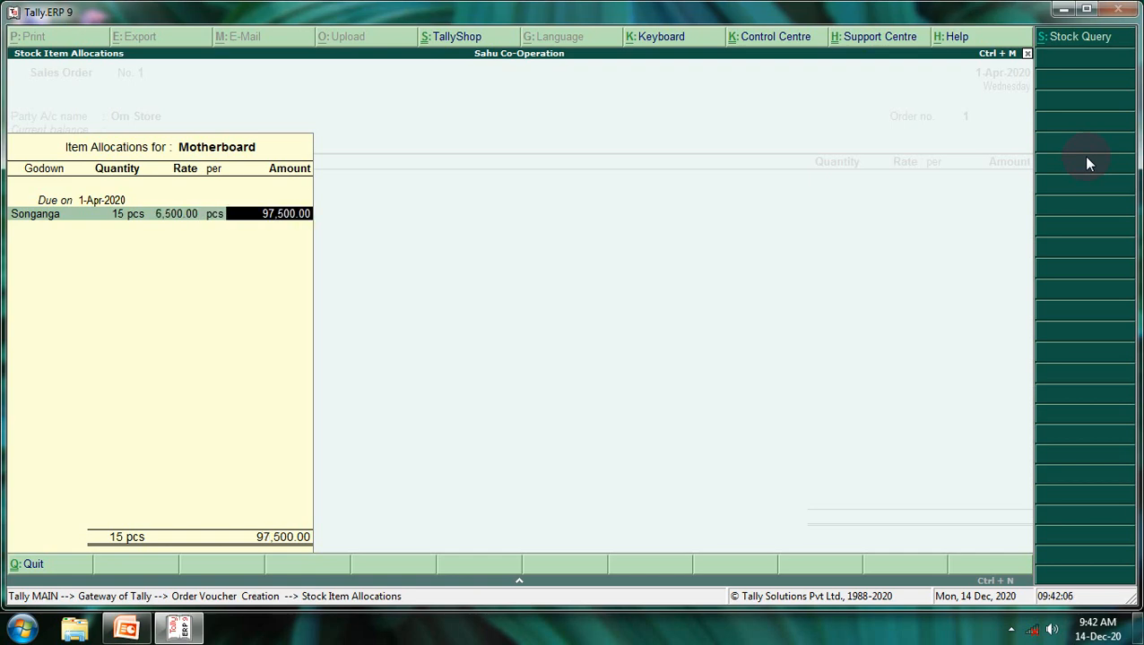
{"action": "key", "text": "Return"}
{"action": "key", "text": "Return"}
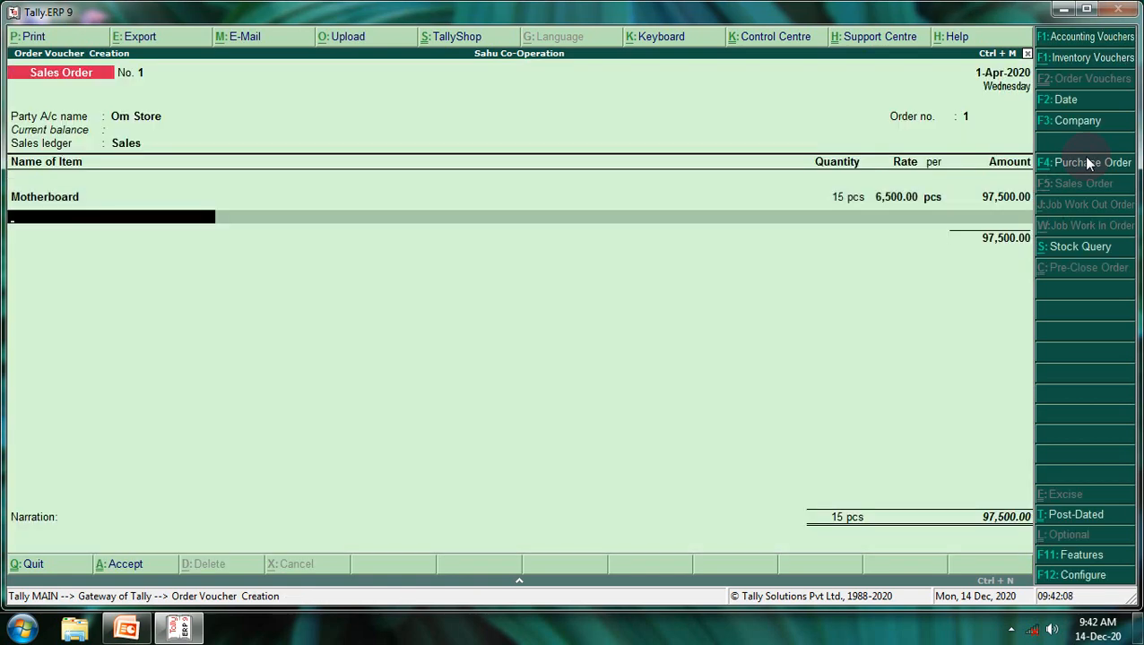
Add Harddisk as the second item with the default due date and choose Jaipur as its godown.
{"action": "type", "text": "H"}
{"action": "key", "text": "Return"}
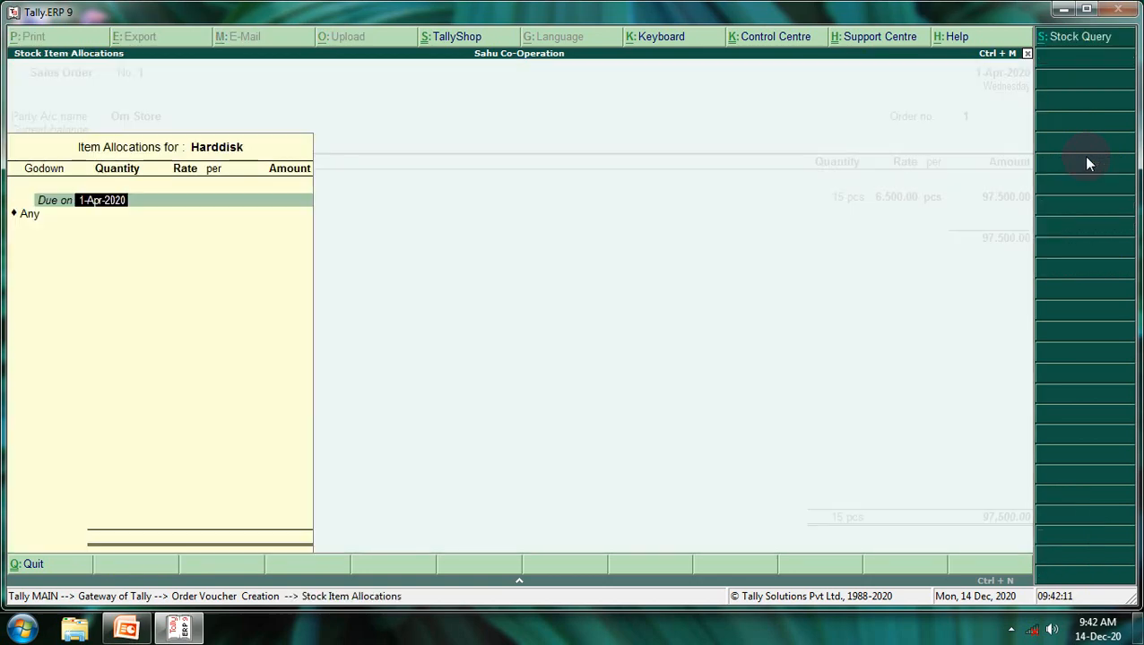
{"action": "key", "text": "Return"}
{"action": "type", "text": "An"}
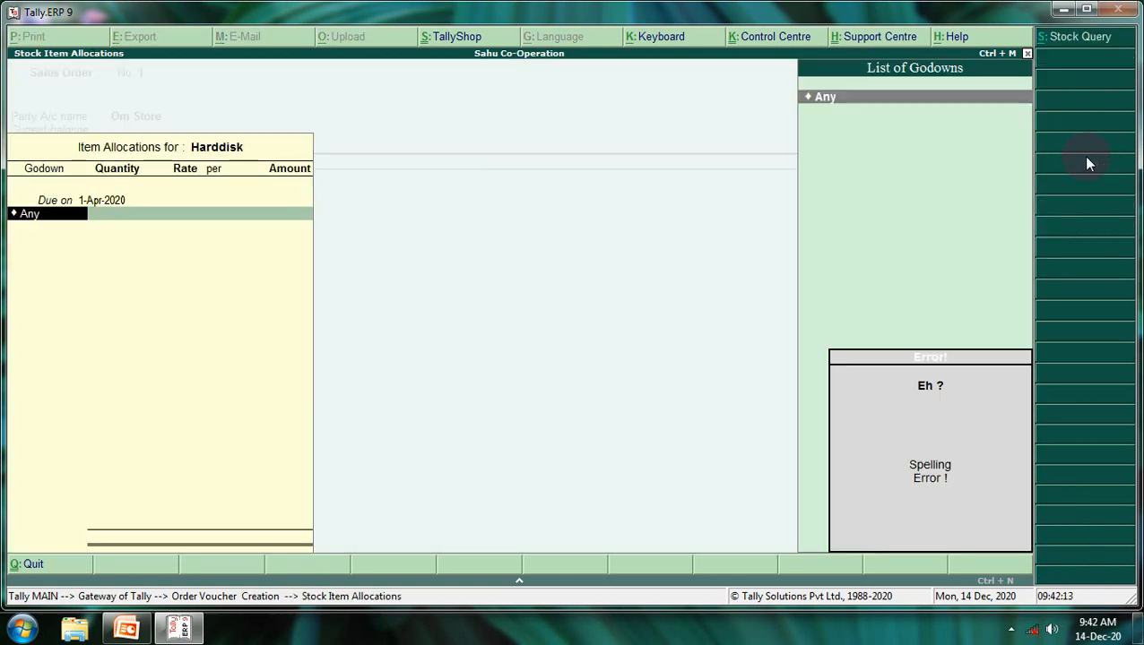
{"action": "key", "text": "BackSpace"}
{"action": "key", "text": "BackSpace"}
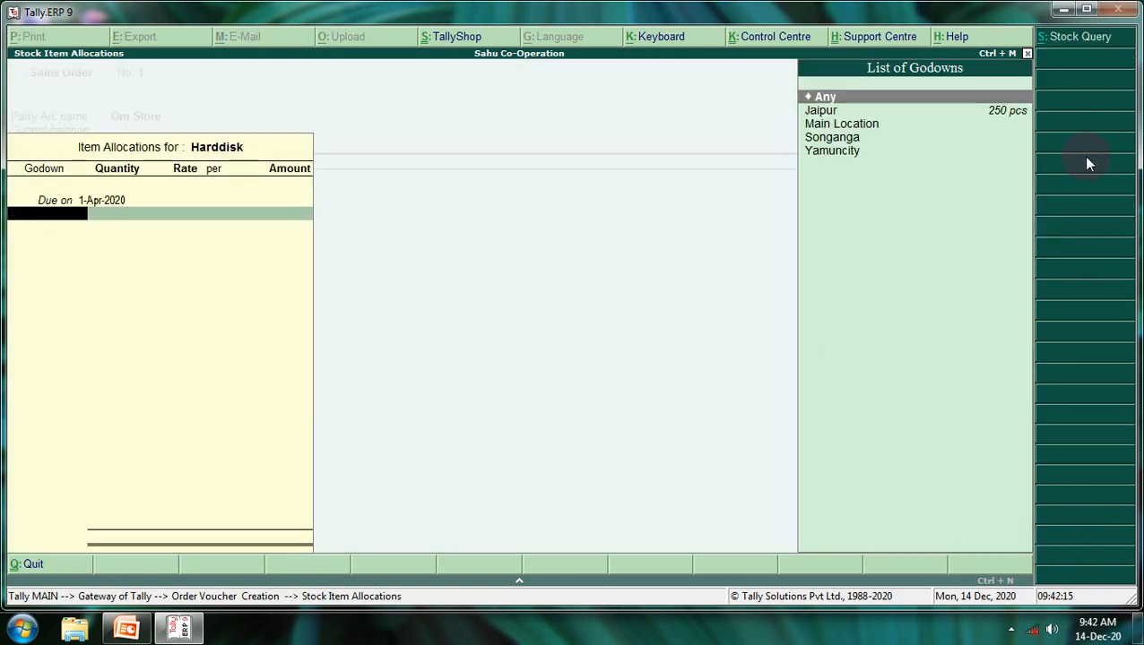
{"action": "key", "text": "Down"}
{"action": "key", "text": "Return"}
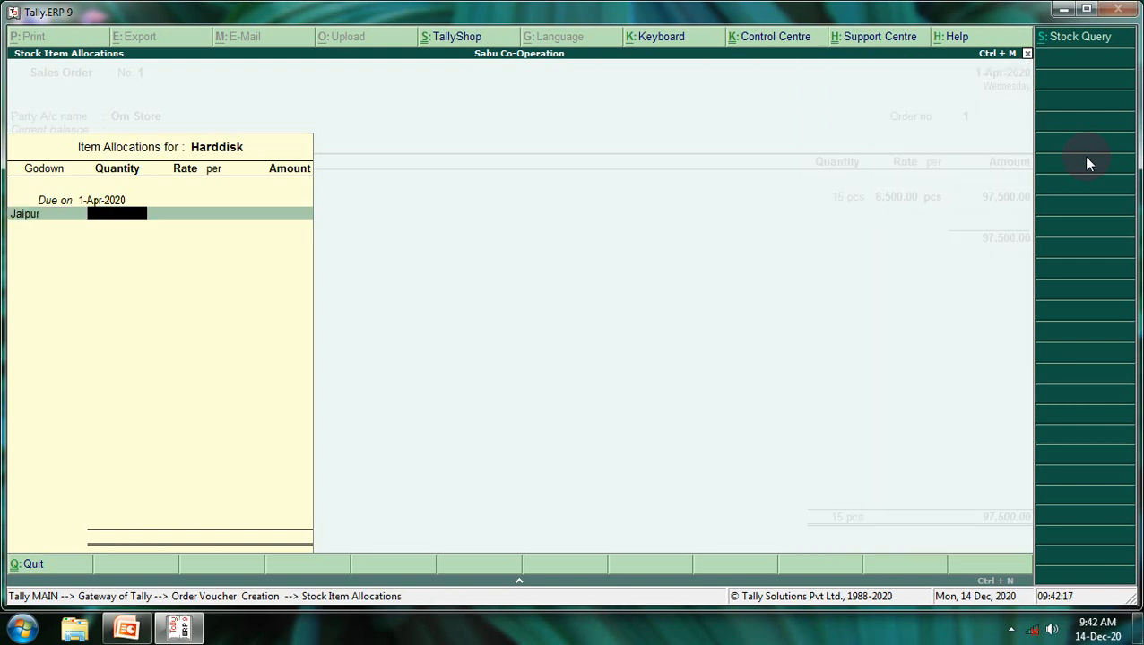
Enter 12 pcs of Harddisk at a rate of 6,000 per pcs and complete its item allocation.
{"action": "type", "text": "12"}
{"action": "key", "text": "Return"}
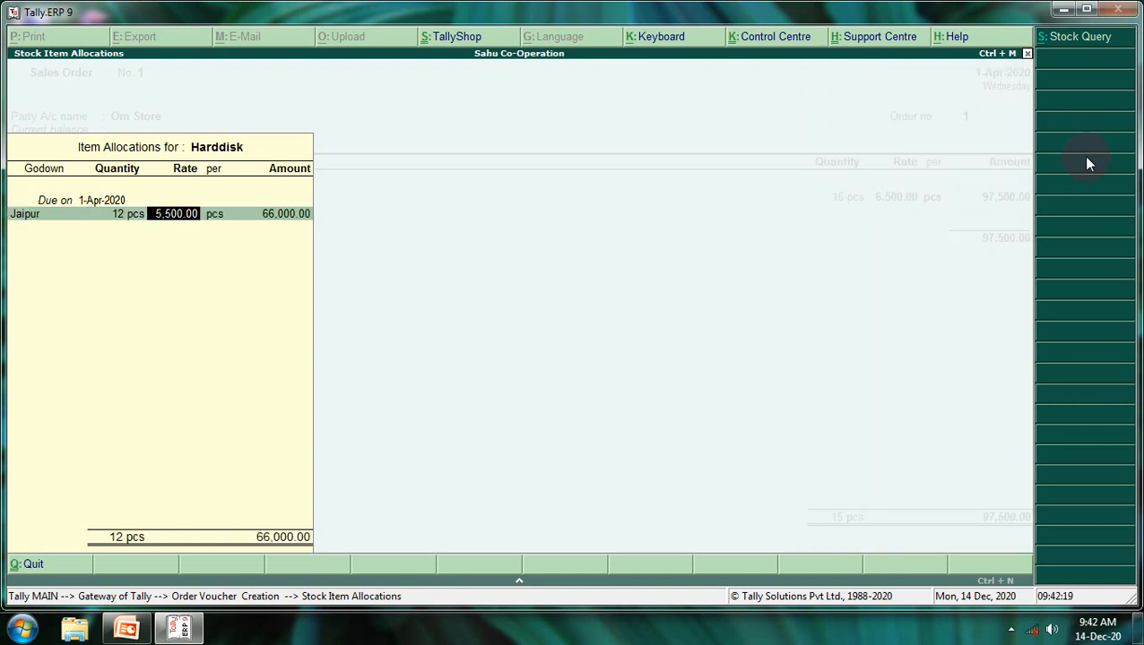
{"action": "type", "text": "6000"}
{"action": "key", "text": "Return"}
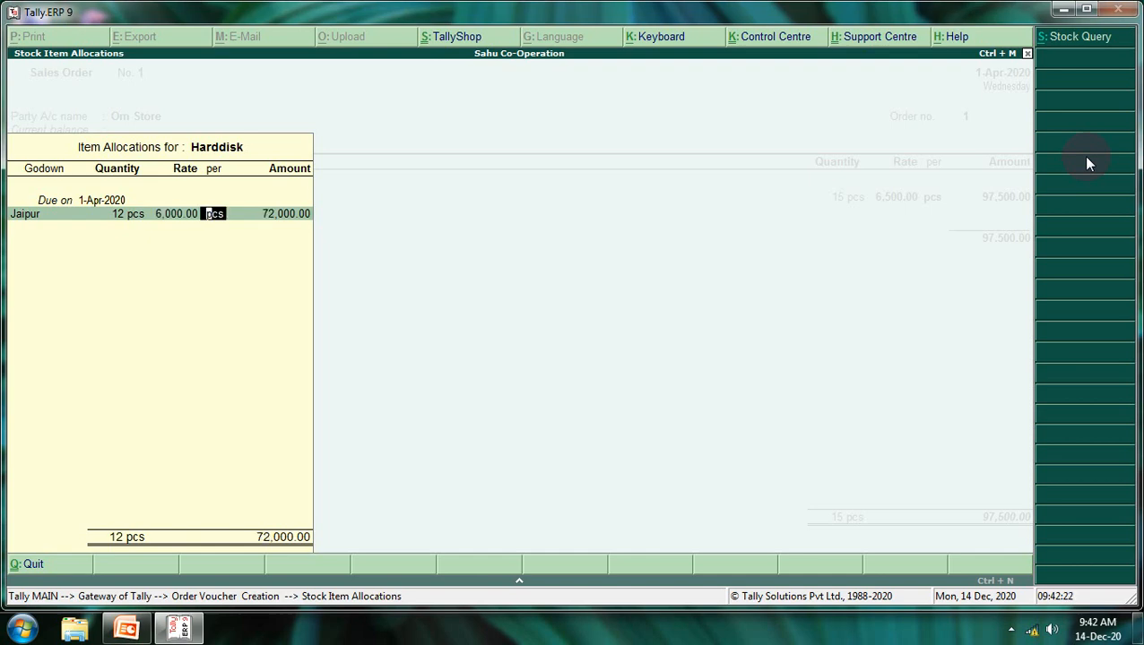
{"action": "key", "text": "Return"}
{"action": "key", "text": "Return"}
{"action": "key", "text": "Return"}
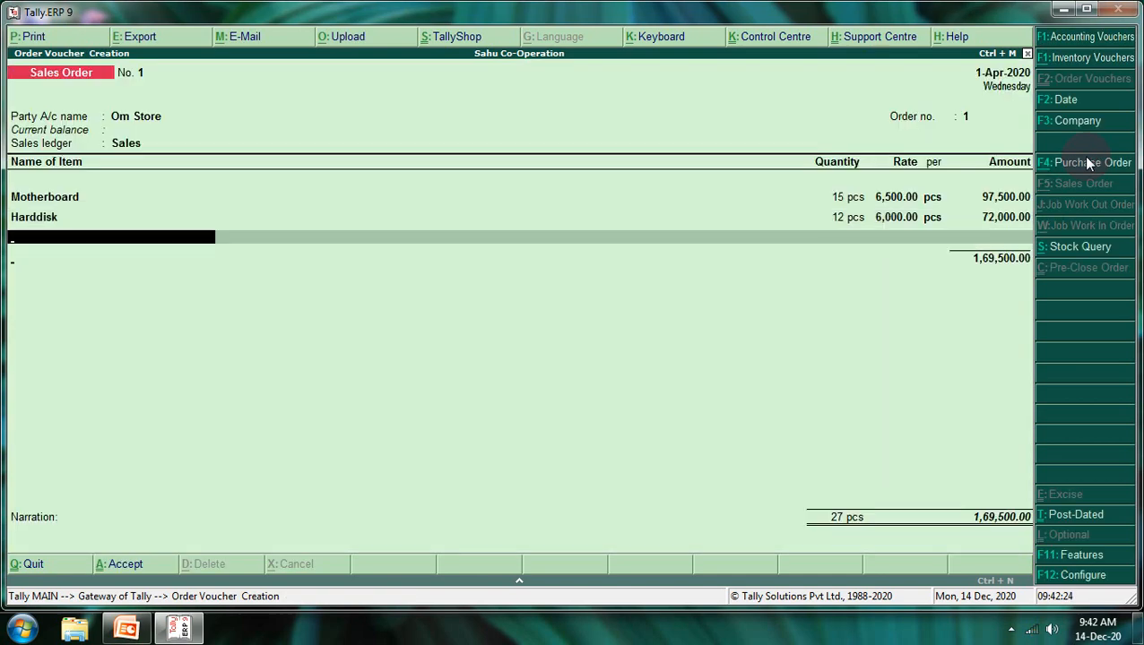
End the item list, leave the narration blank and save the sales order.
{"action": "key", "text": "Return"}
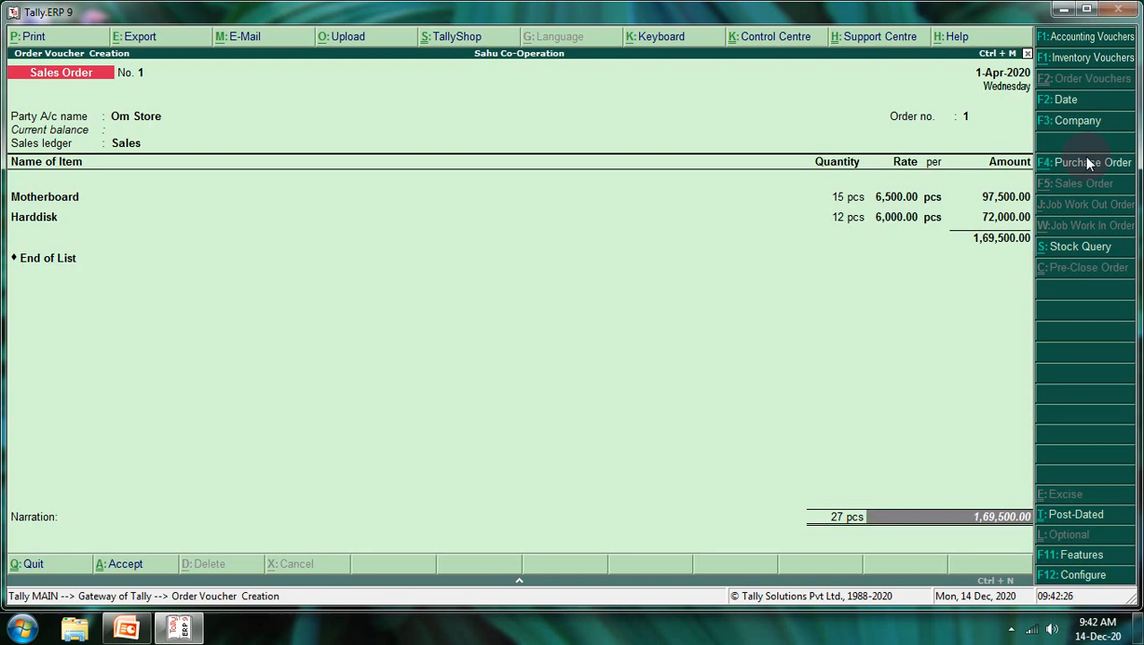
{"action": "key", "text": "Return"}
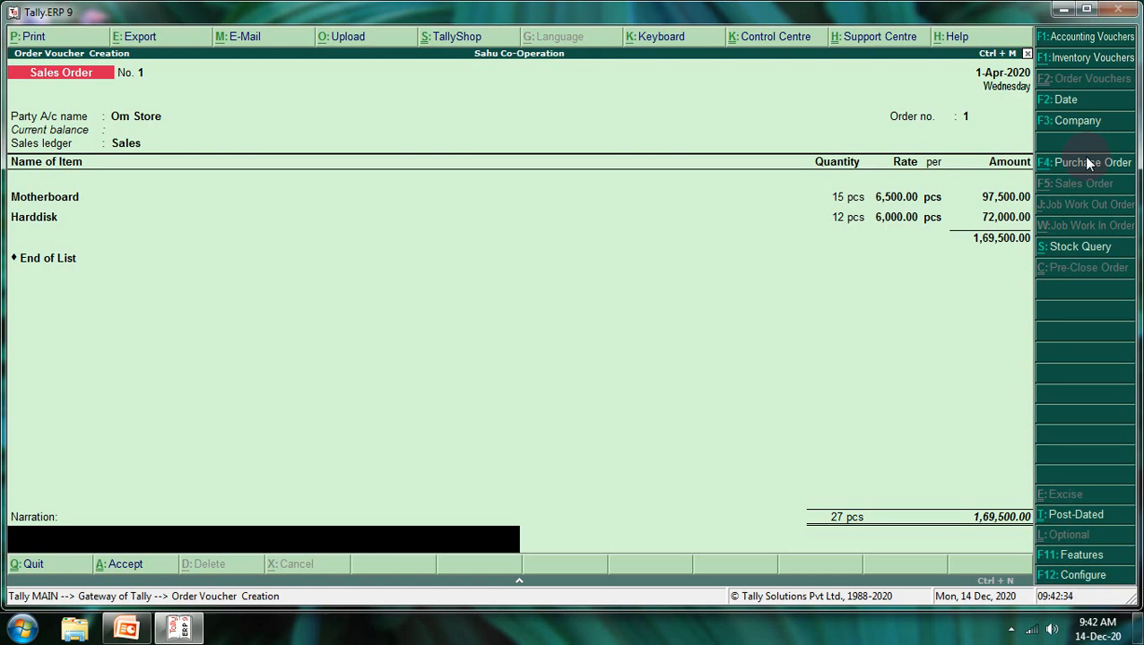
{"action": "key", "text": "Return"}
{"action": "key", "text": "y"}
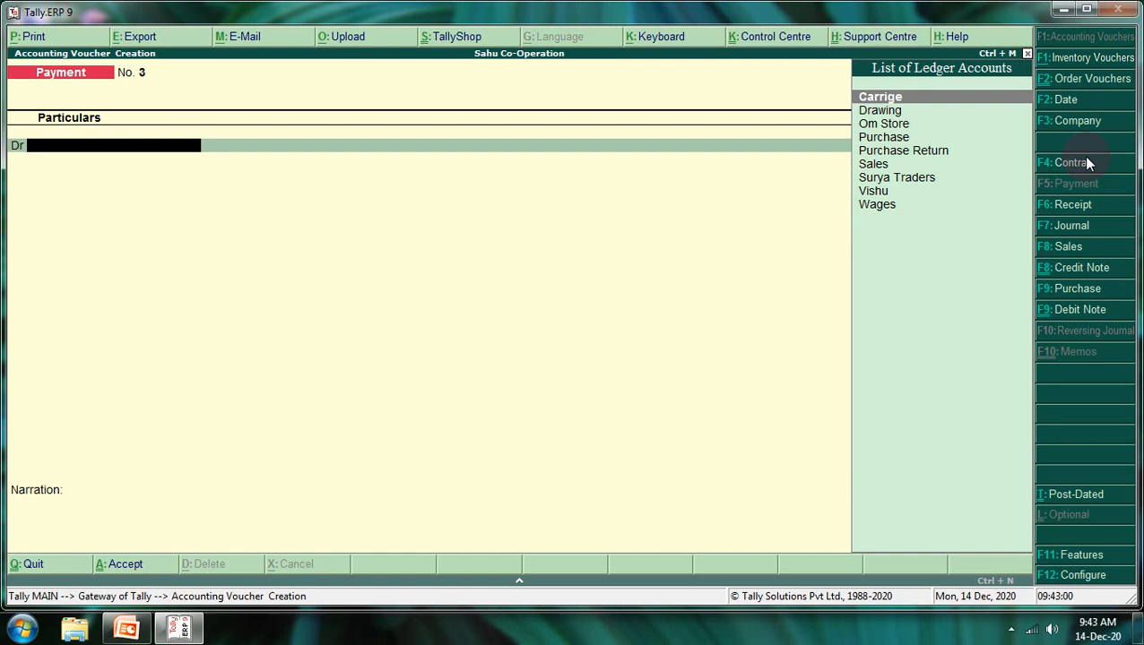
Start a delivery note with a blank reference number and choose Om Store as the party.
{"action": "key", "text": "alt+F1"}
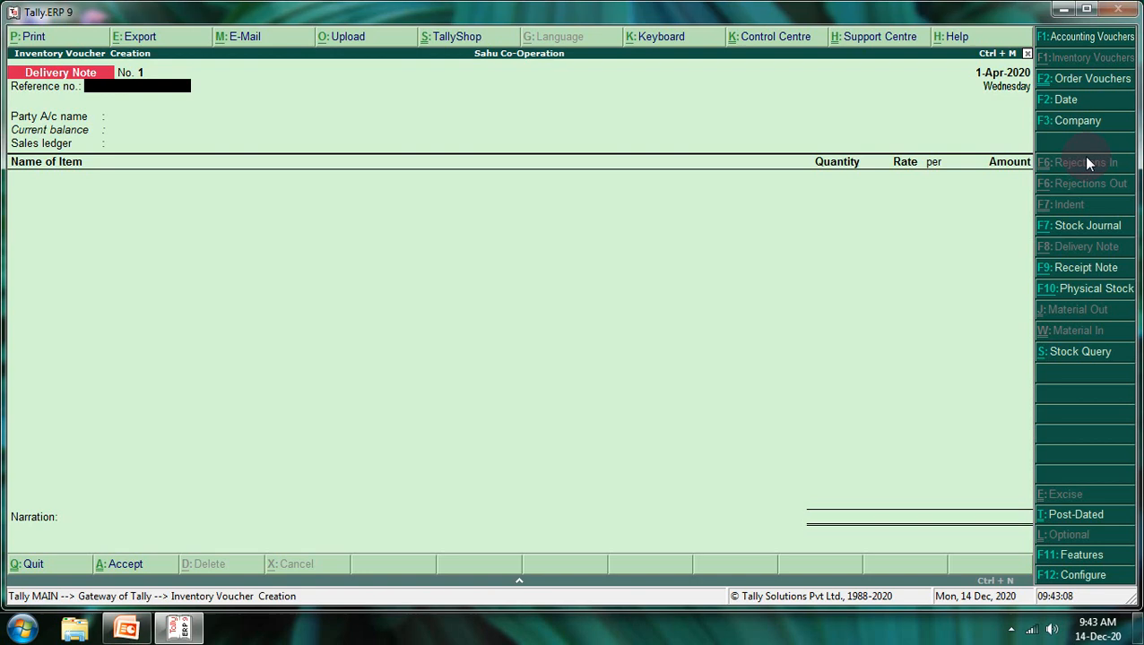
{"action": "key", "text": "Return"}
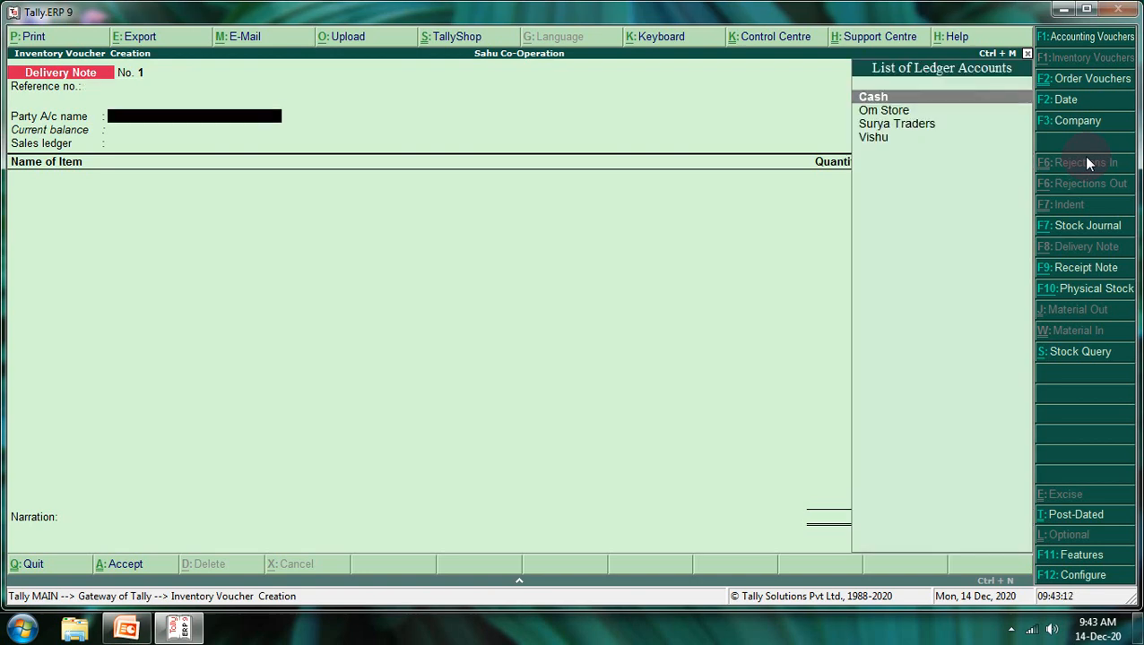
{"action": "key", "text": "Down"}
{"action": "key", "text": "Return"}
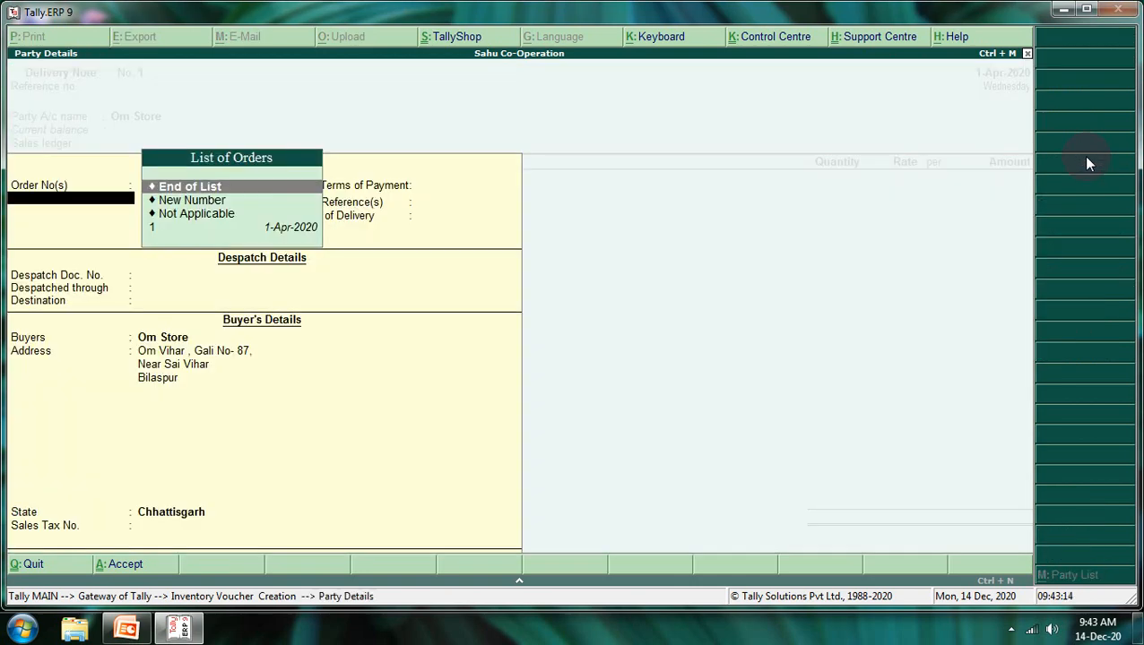
Link the delivery note to sales order 1 and keep the remaining order, despatch and buyer's details.
{"action": "key", "text": "Down"}
{"action": "key", "text": "Down"}
{"action": "key", "text": "Down"}
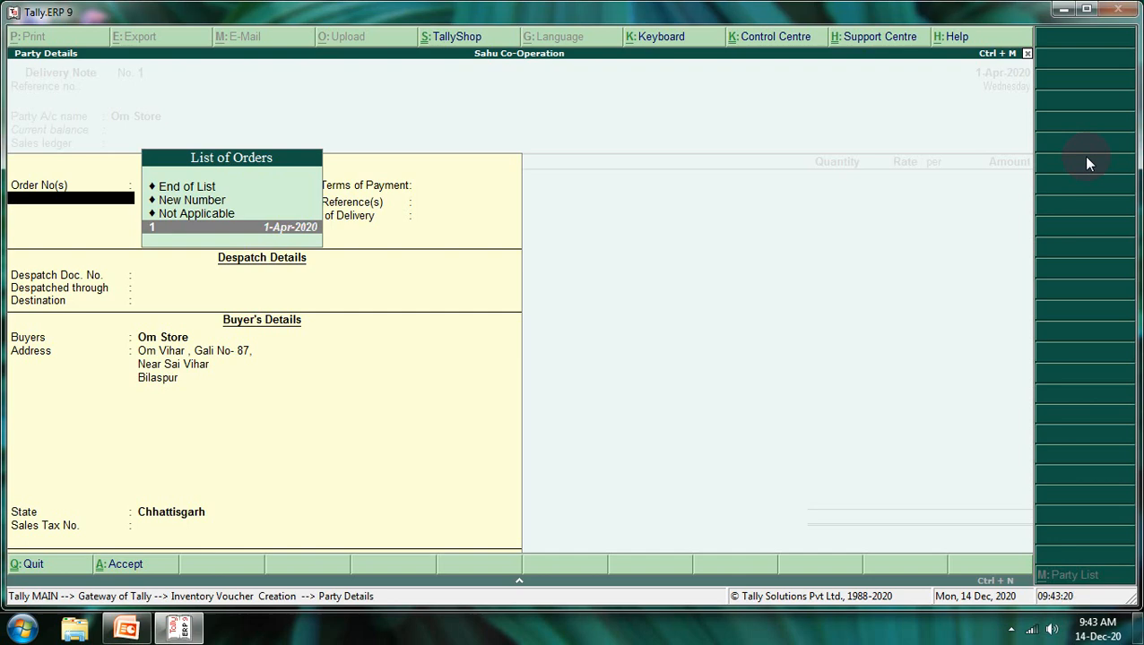
{"action": "key", "text": "Return"}
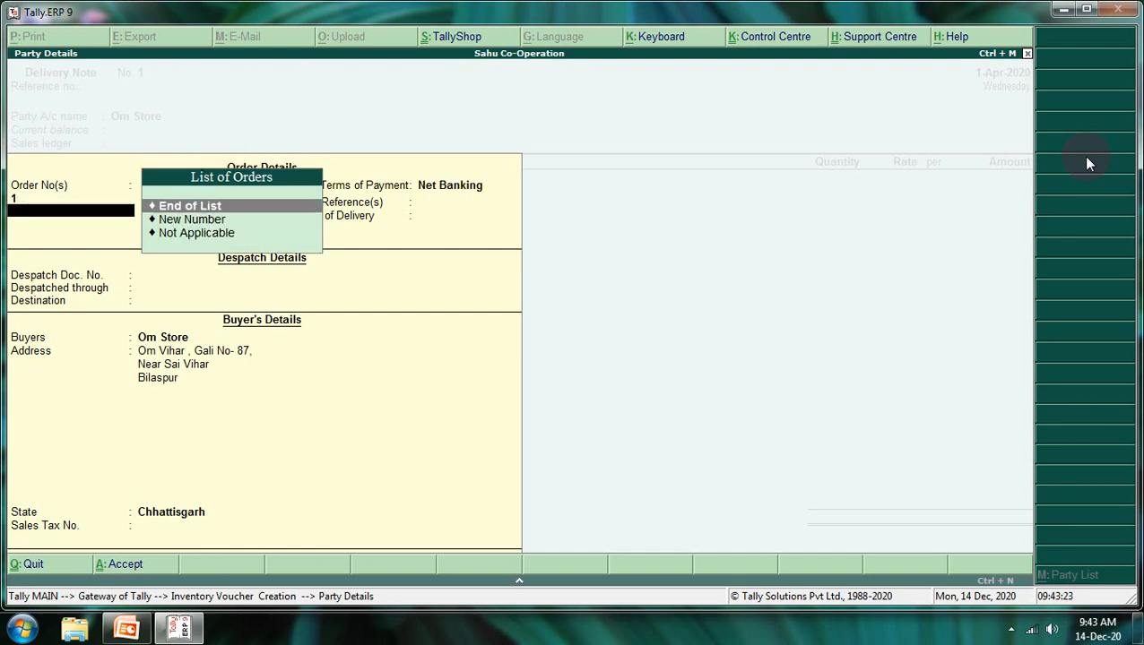
{"action": "key", "text": "Return"}
{"action": "key", "text": "Return"}
{"action": "key", "text": "Return"}
{"action": "key", "text": "Return"}
{"action": "key", "text": "Return"}
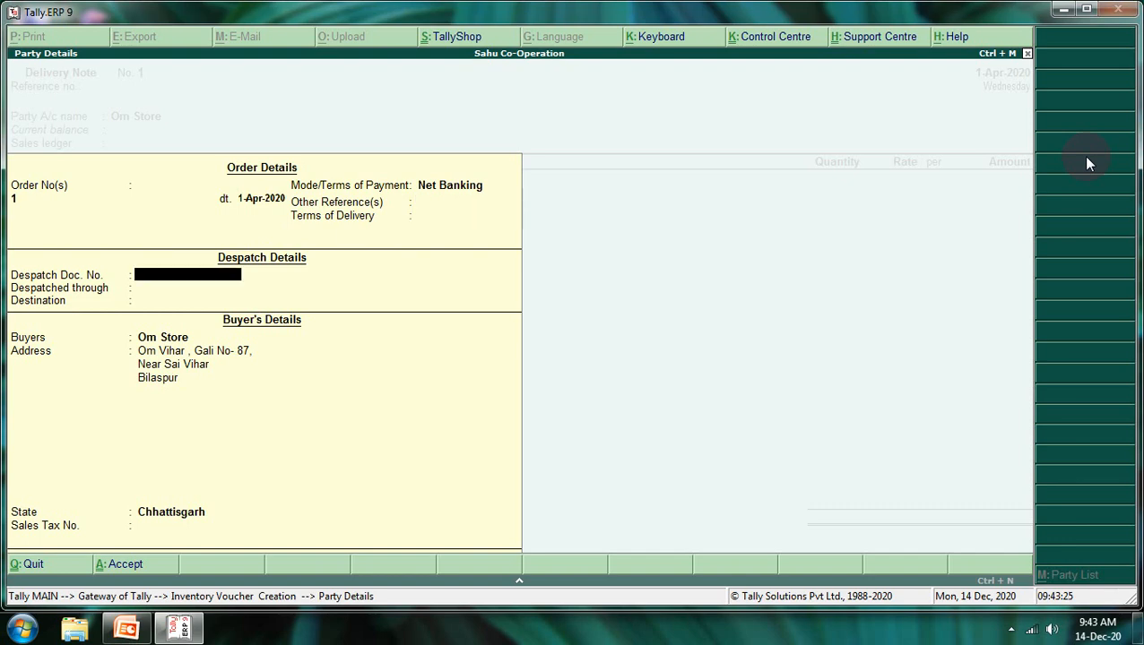
{"action": "key", "text": "Return"}
{"action": "key", "text": "Return"}
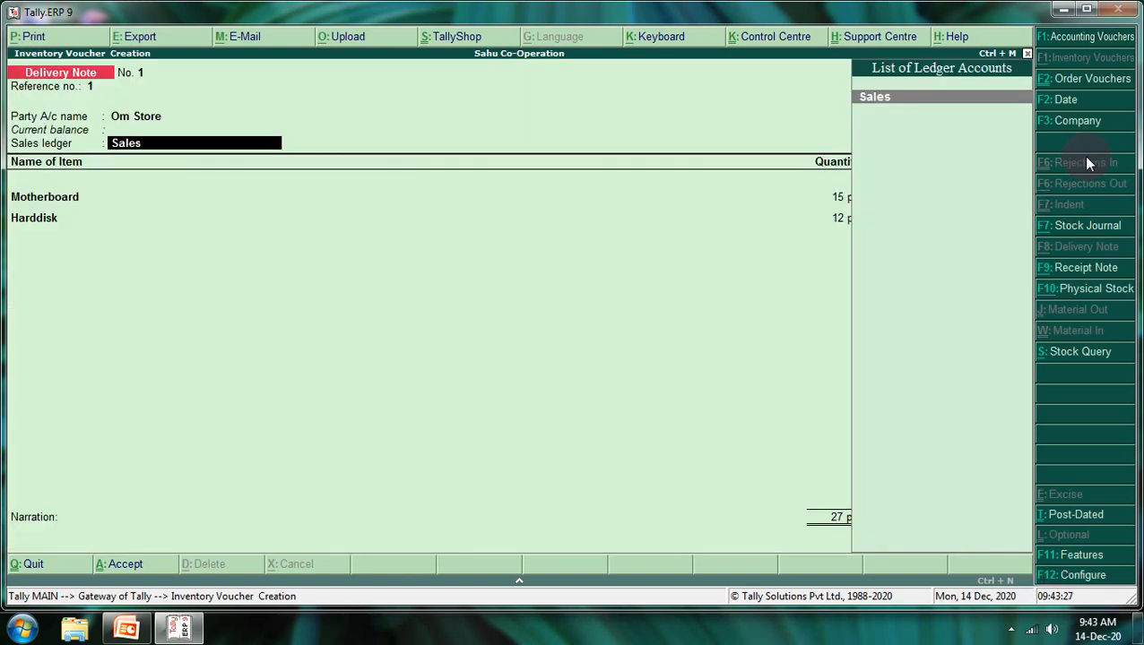
Keep the Sales ledger and accept Motherboard's allocation with tracking number 1, order 1 and the Songanga godown.
{"action": "key", "text": "Return"}
{"action": "key", "text": "Return"}
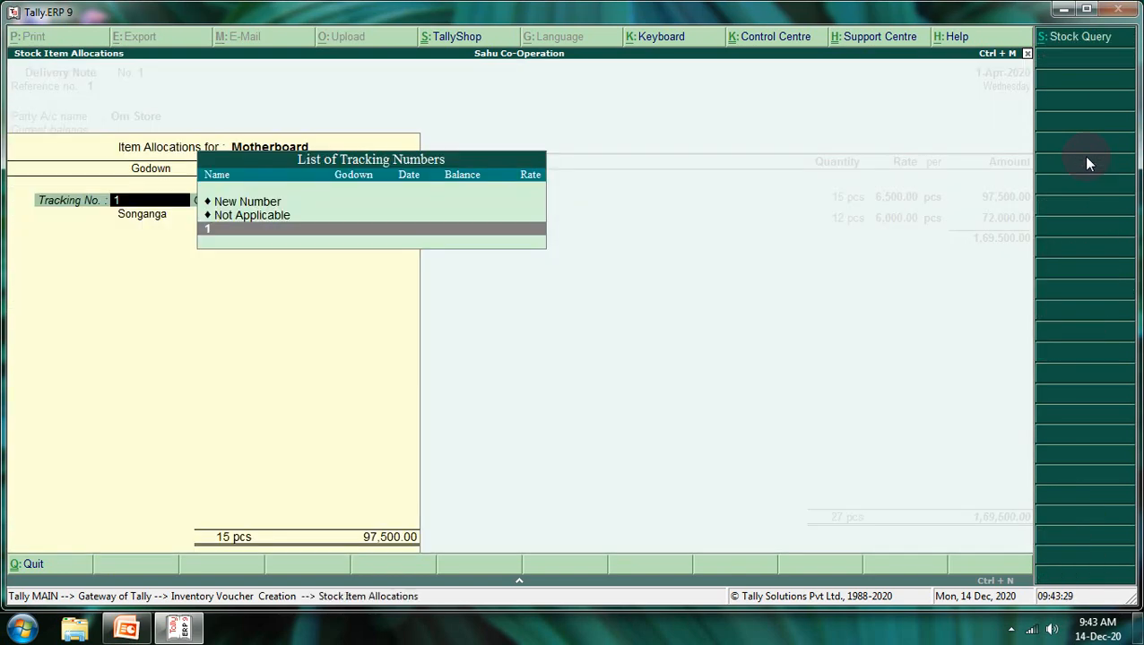
{"action": "key", "text": "Return"}
{"action": "key", "text": "Return"}
{"action": "key", "text": "Return"}
{"action": "key", "text": "Return"}
{"action": "key", "text": "Return"}
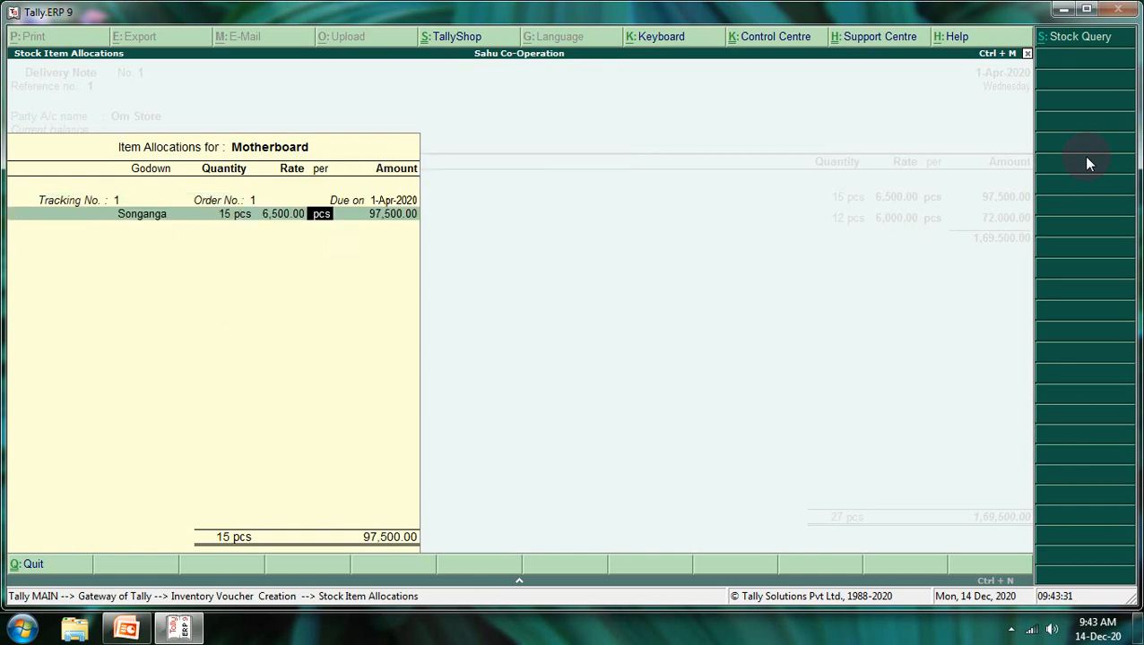
{"action": "key", "text": "Return"}
{"action": "key", "text": "Return"}
{"action": "key", "text": "Return"}
Accept Harddisk's allocation with tracking number 1 and the quantity and rate carried over from the sales order.
{"action": "key", "text": "Return"}
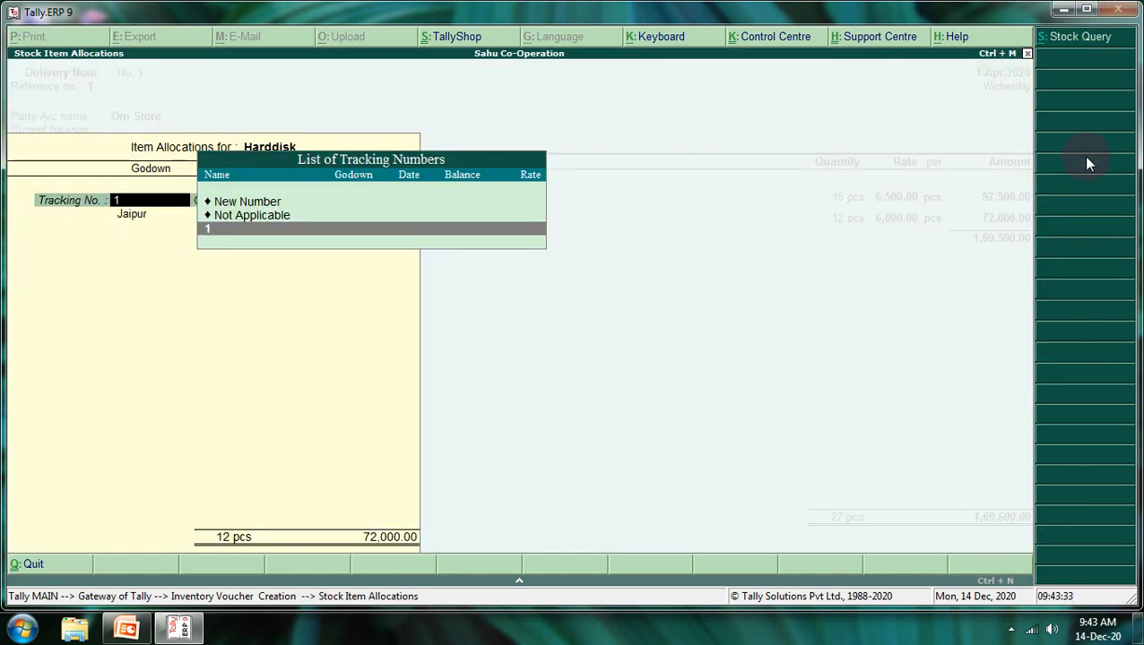
{"action": "key", "text": "Return"}
{"action": "key", "text": "Return"}
{"action": "key", "text": "Return"}
{"action": "key", "text": "Return"}
{"action": "key", "text": "Return"}
{"action": "key", "text": "Return"}
{"action": "key", "text": "Return"}
{"action": "key", "text": "Return"}
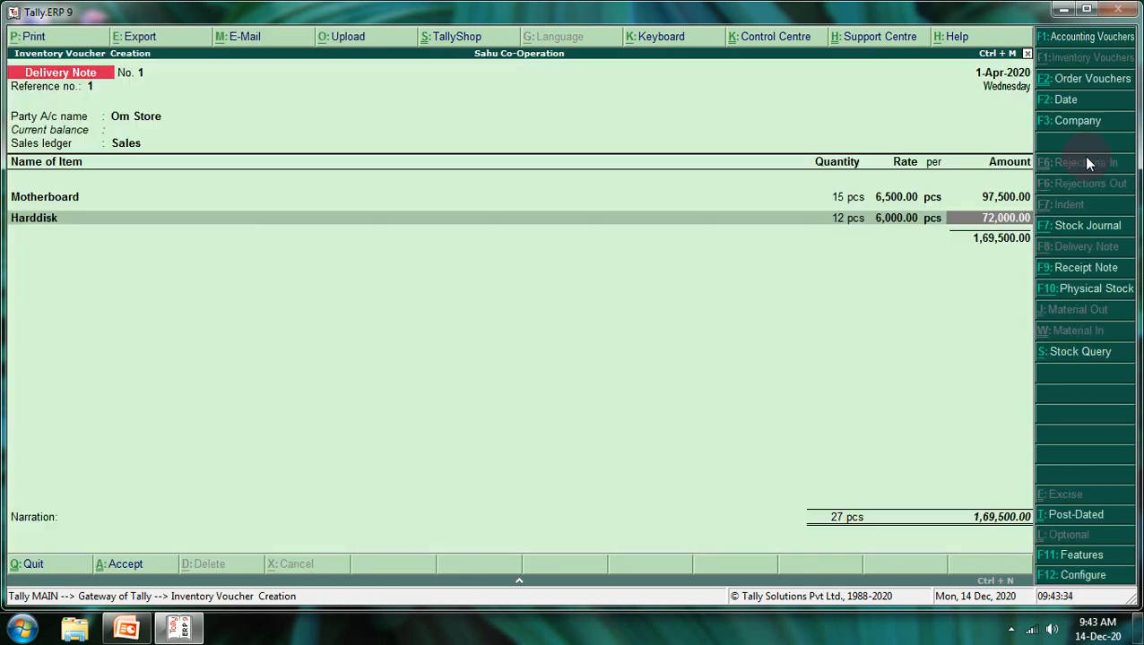
End the delivery note's item list, leave the narration blank and save the delivery note.
{"action": "key", "text": "Return"}
{"action": "key", "text": "Return"}
{"action": "key", "text": "Return"}
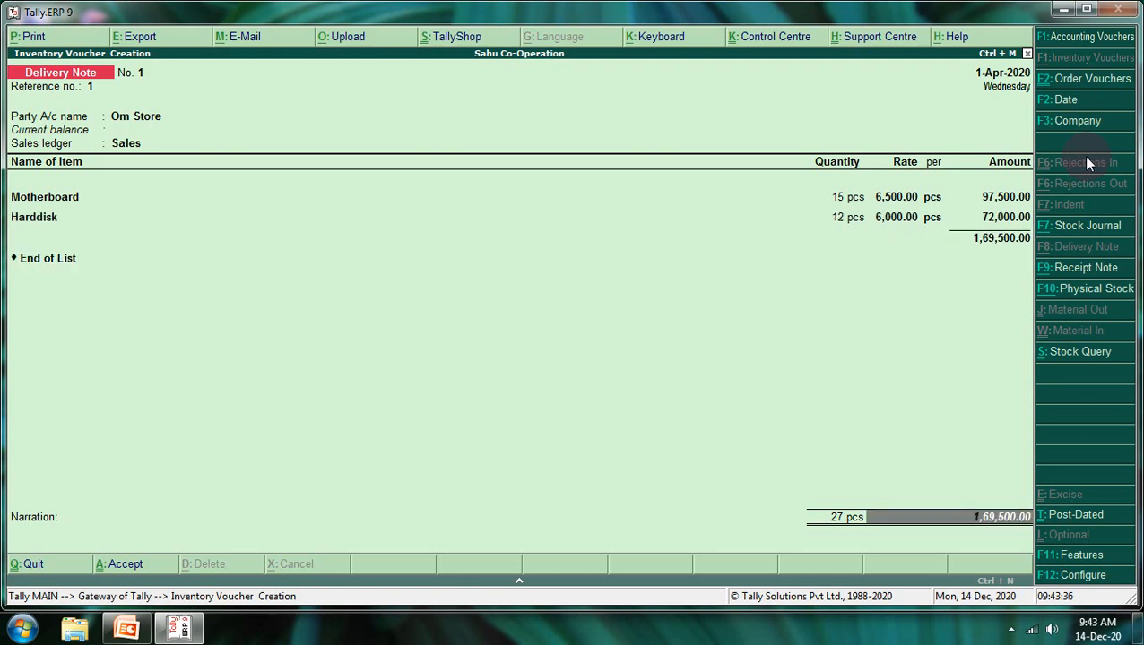
{"action": "key", "text": "Return"}
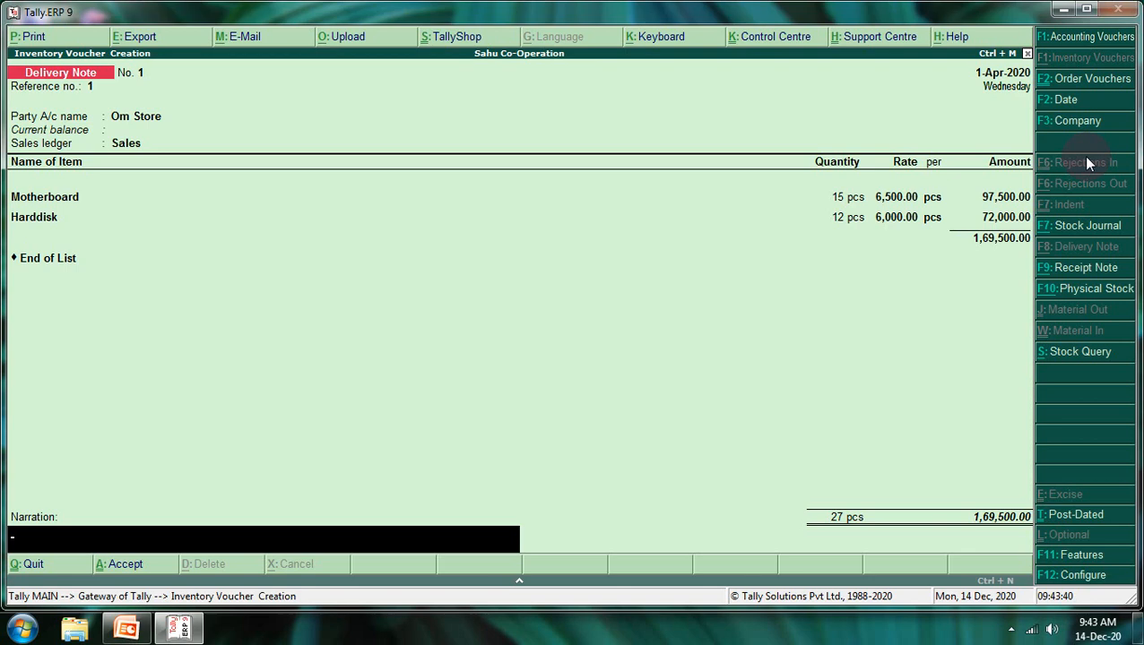
{"action": "key", "text": "Return"}
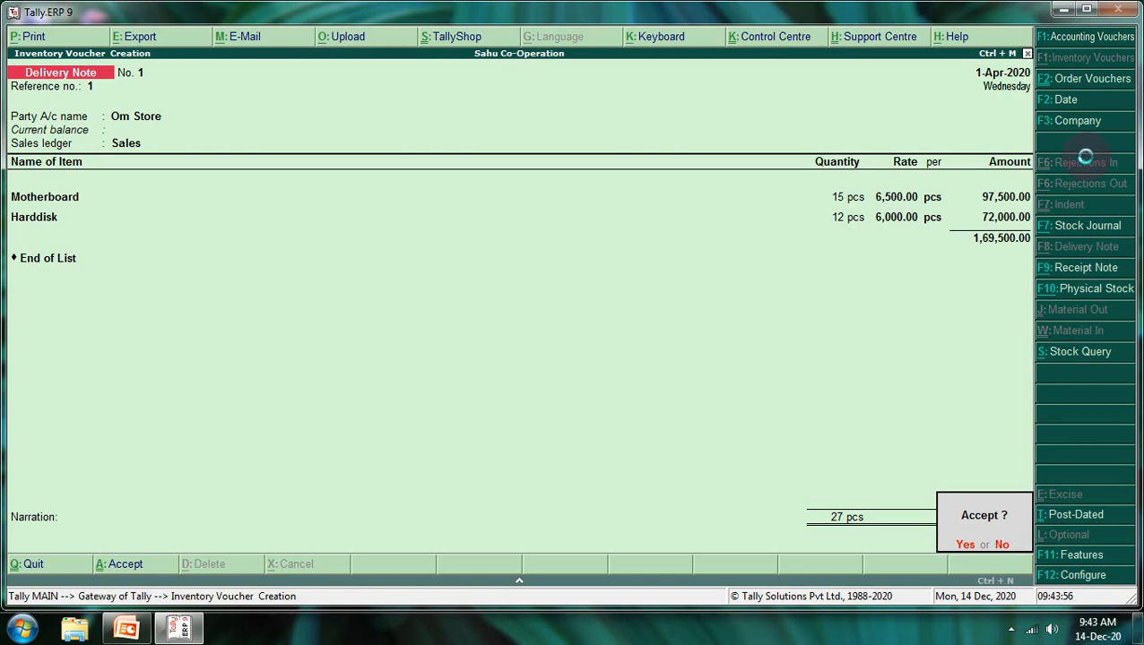
{"action": "key", "text": "y"}
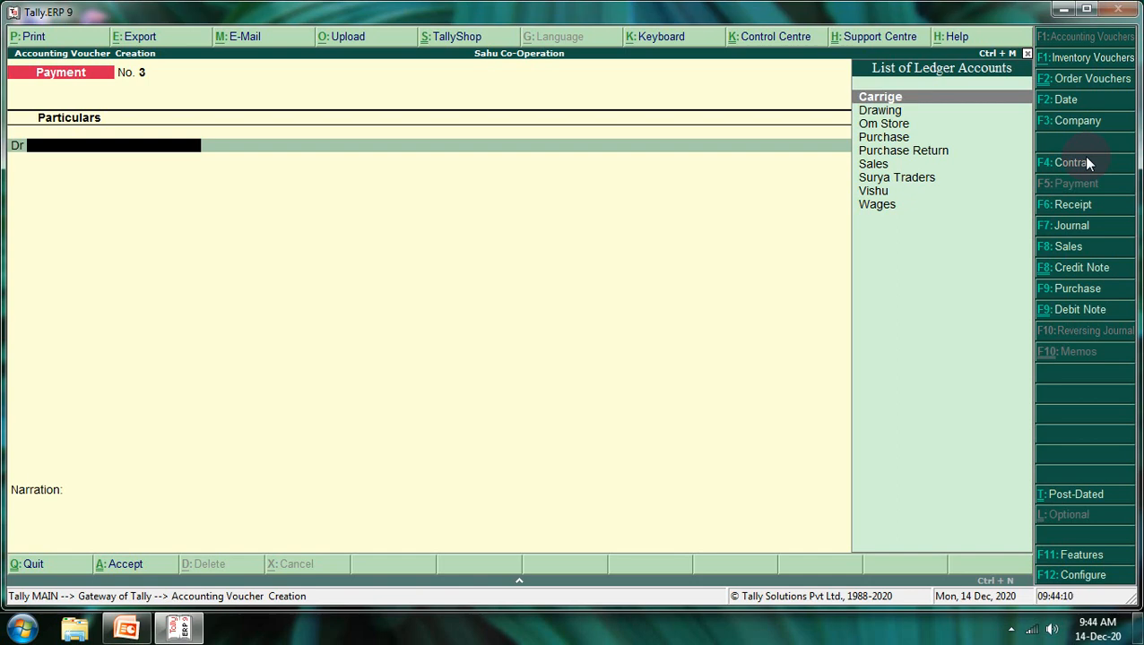
Start a receipt voucher crediting Om Store with 1,50,000 and allocate the full amount On Account.
{"action": "key", "text": "F6"}
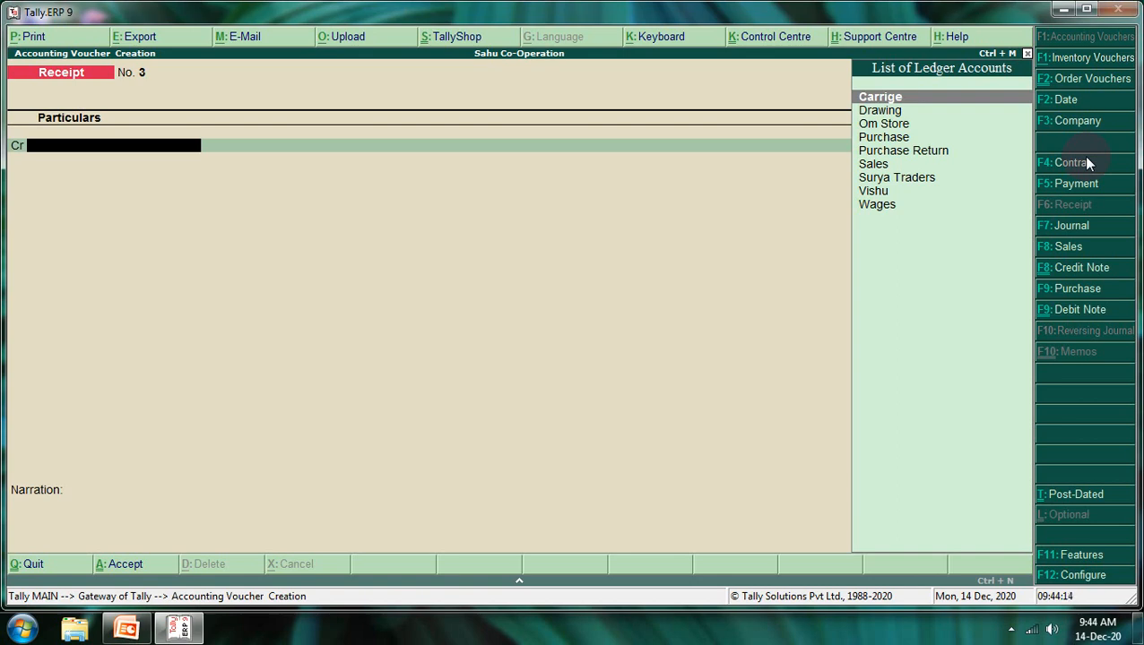
{"action": "type", "text": "O"}
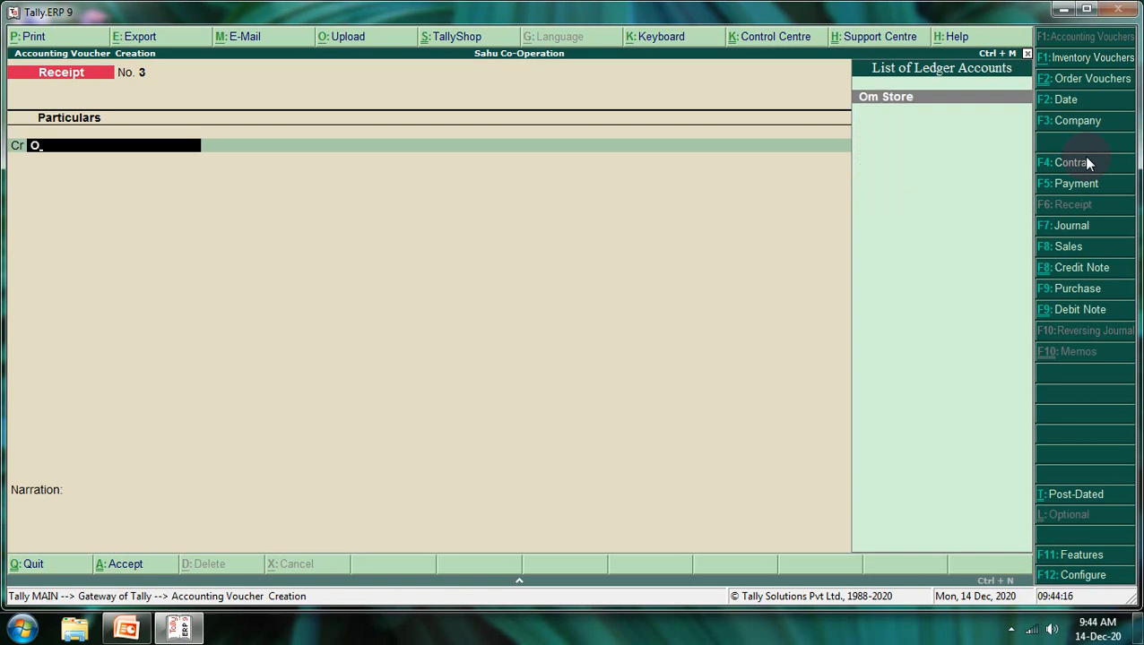
{"action": "key", "text": "Return"}
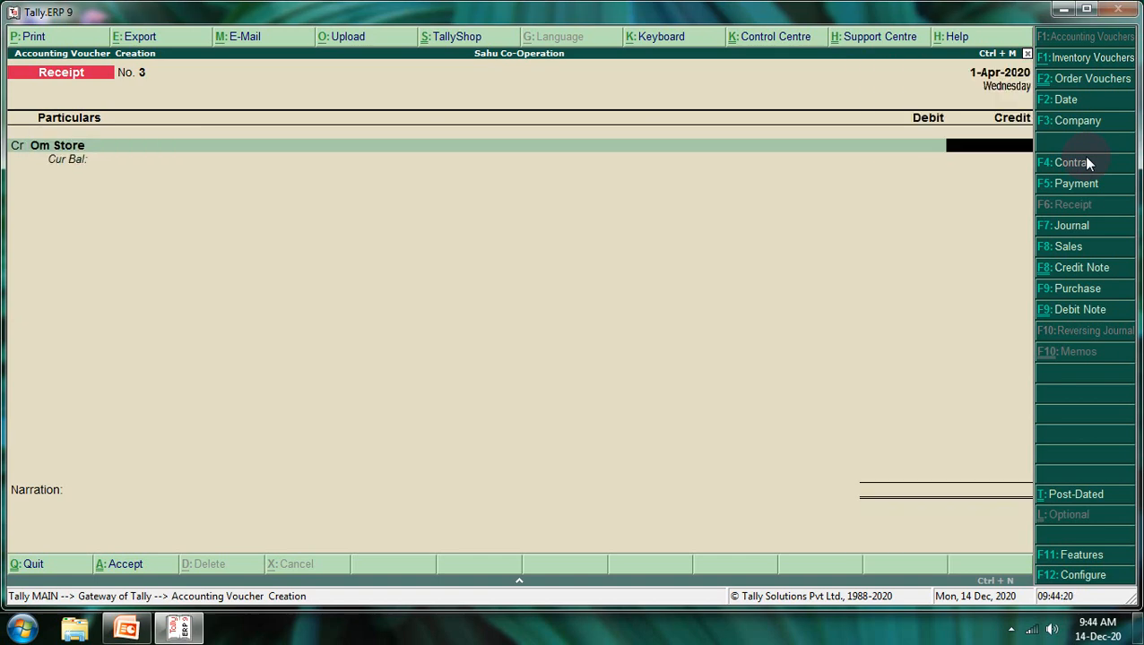
{"action": "type", "text": "15000"}
{"action": "type", "text": "0"}
{"action": "key", "text": "Return"}
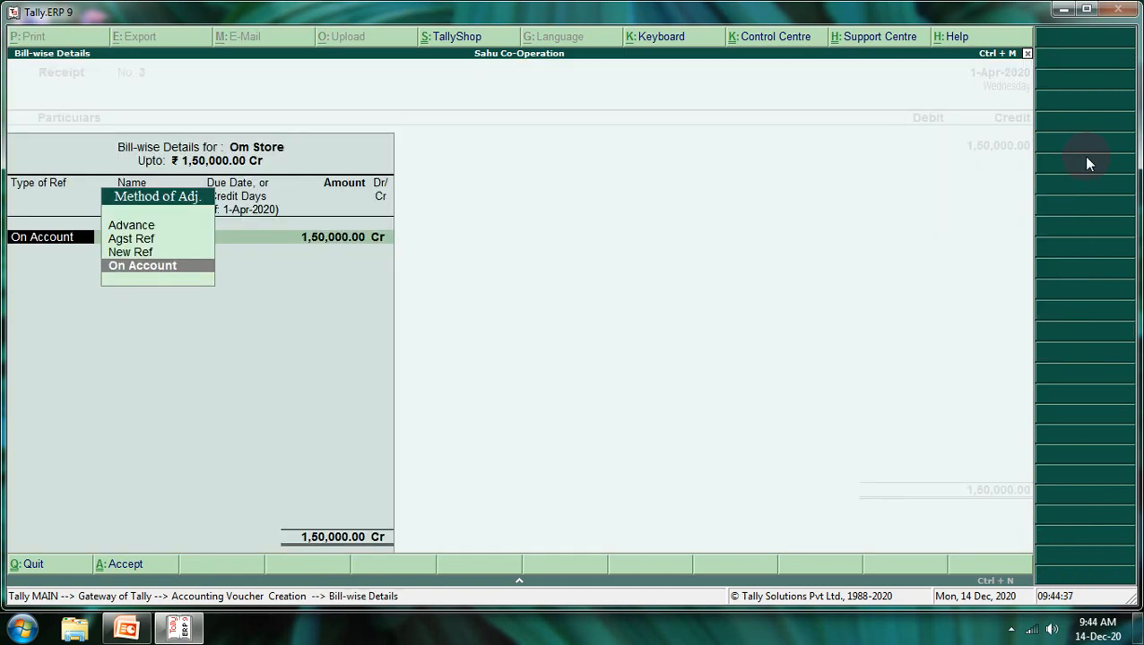
{"action": "key", "text": "Return"}
{"action": "key", "text": "Return"}
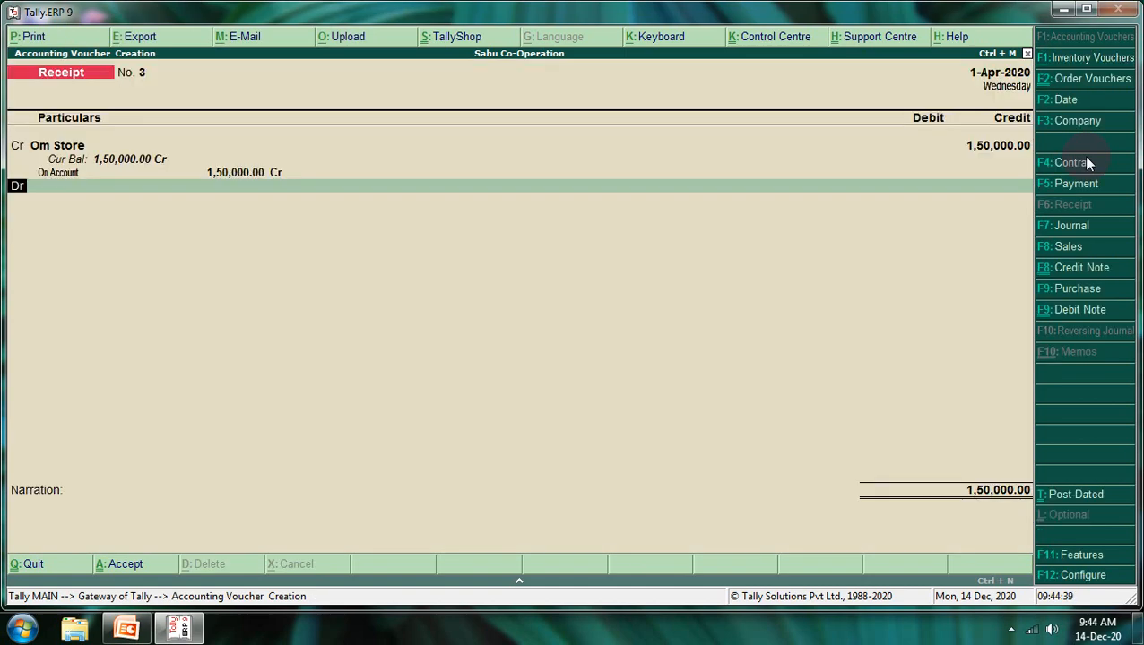
Debit Cash for the full receipt amount, leave the narration blank and save the receipt voucher.
{"action": "key", "text": "Down"}
{"action": "key", "text": "Return"}
{"action": "key", "text": "Return"}
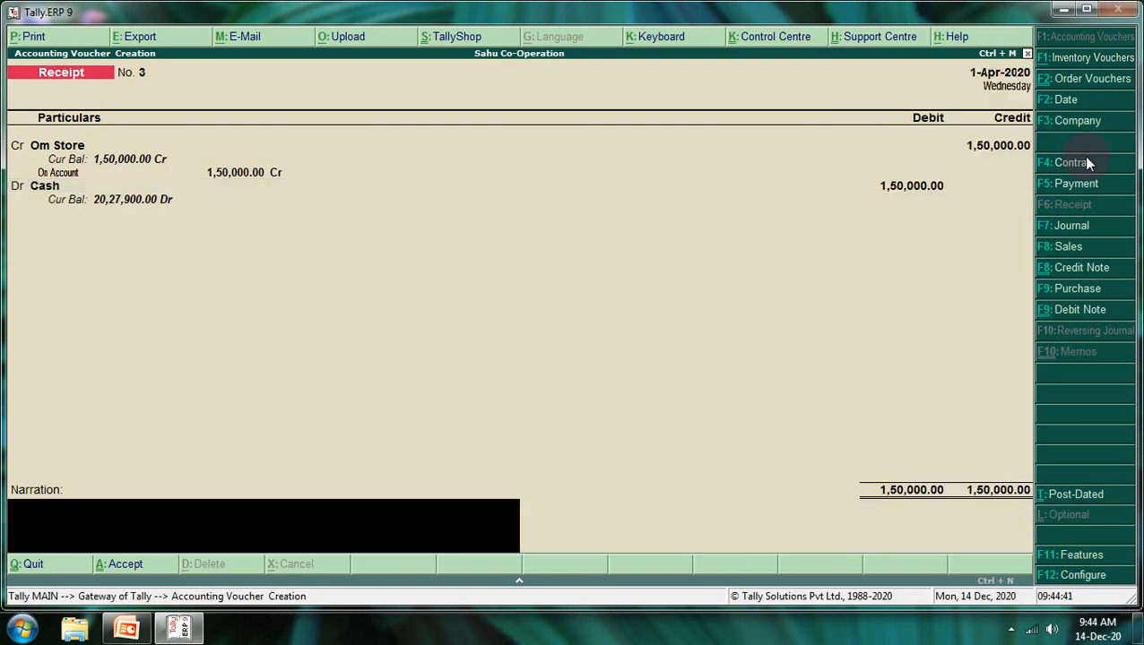
{"action": "key", "text": "Return"}
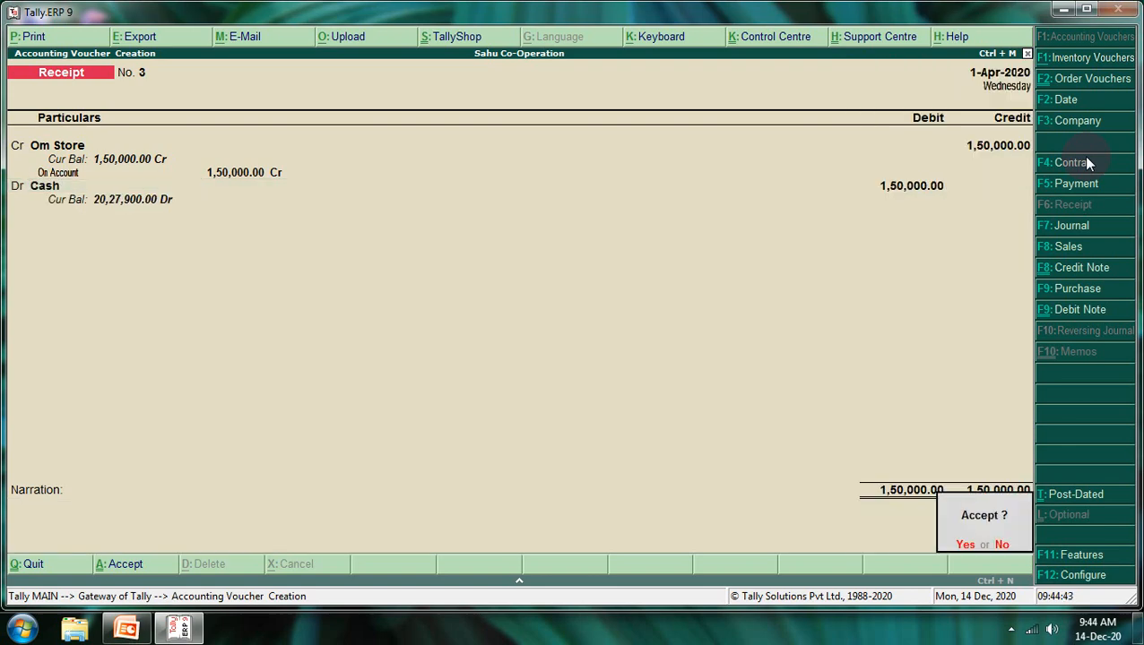
{"action": "key", "text": "Return"}
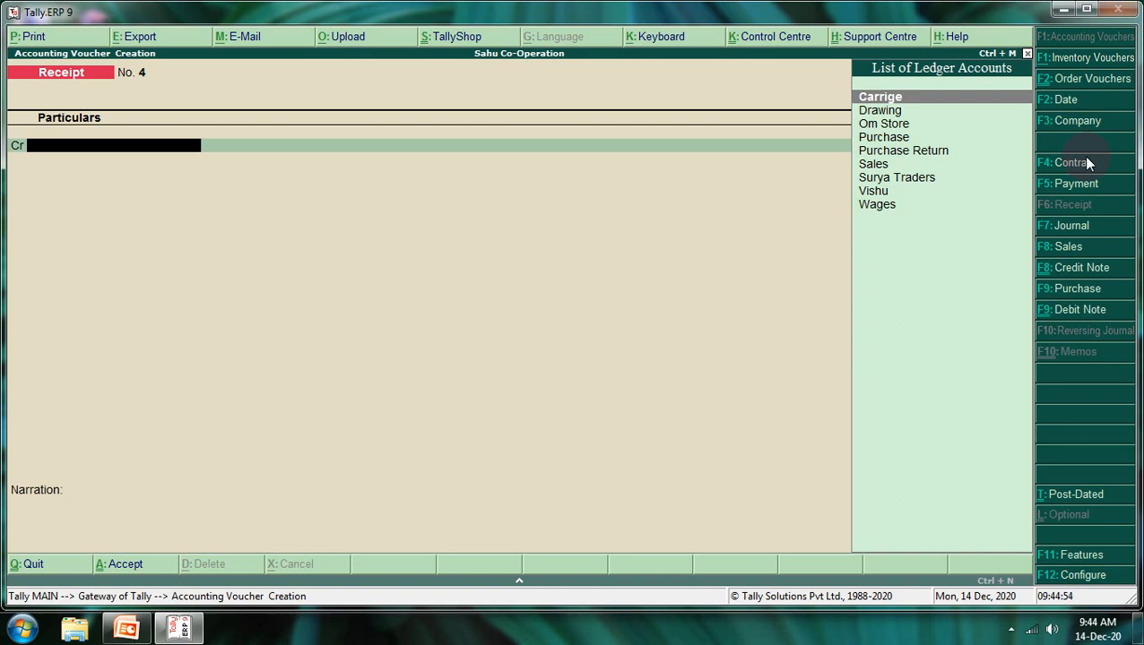
Review the blank purchase order, receipt note, payment, sales order, delivery note and receipt voucher screens in order-processing sequence.
{"action": "key", "text": "alt+F4"}
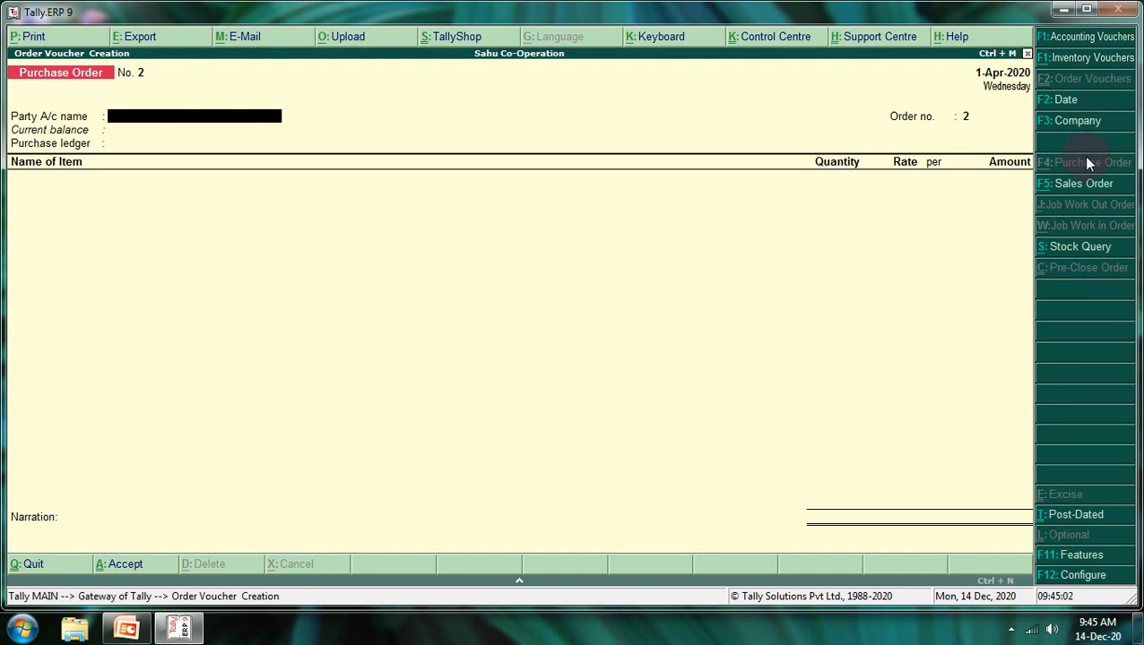
{"action": "key", "text": "alt+F9"}
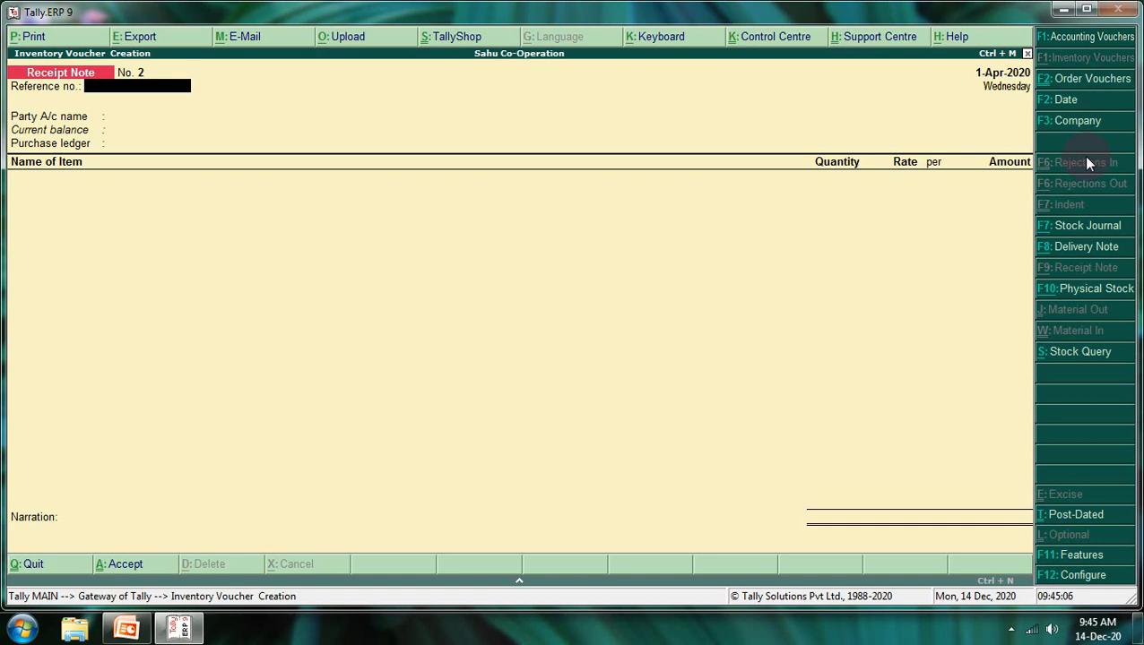
{"action": "key", "text": "F5"}
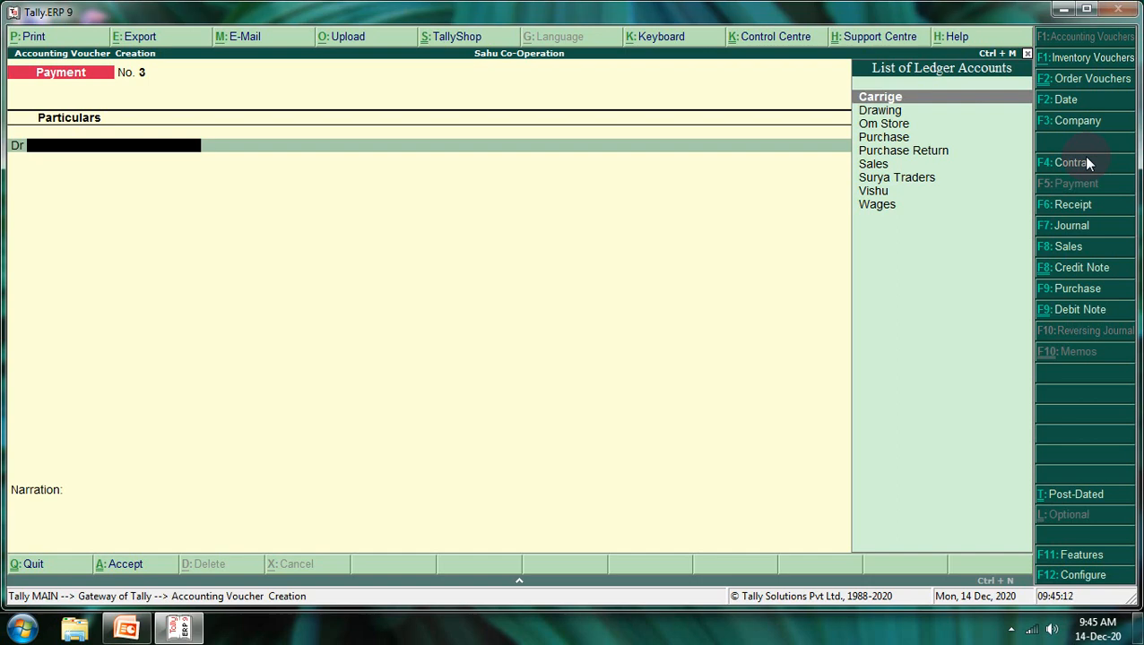
{"action": "key", "text": "alt+F5"}
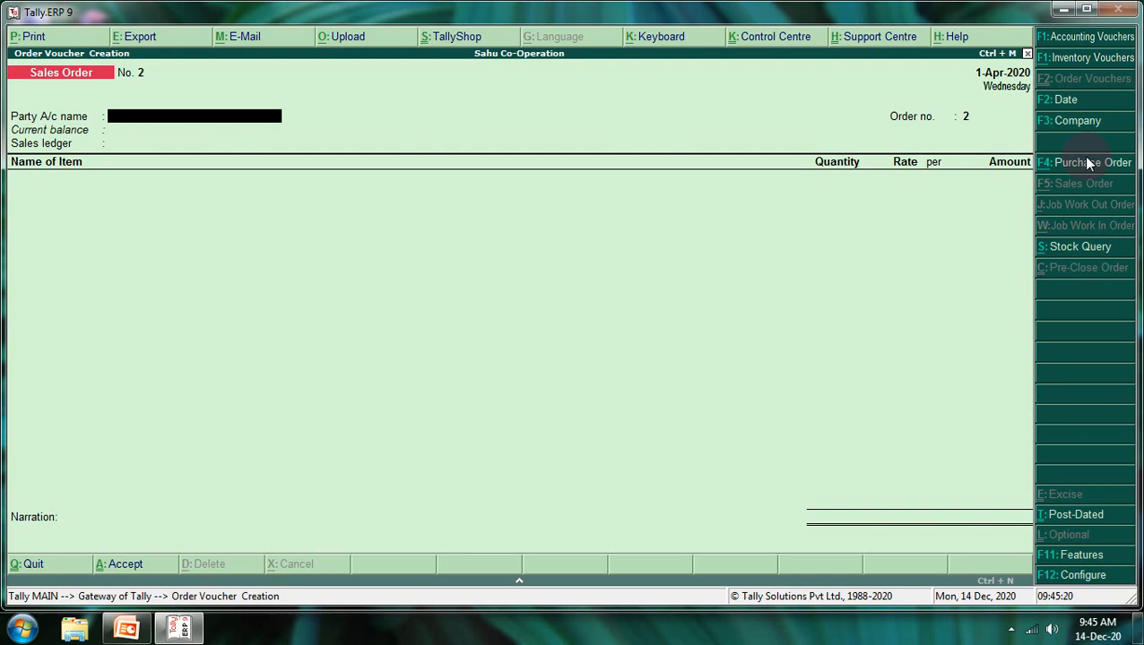
{"action": "key", "text": "alt+F8"}
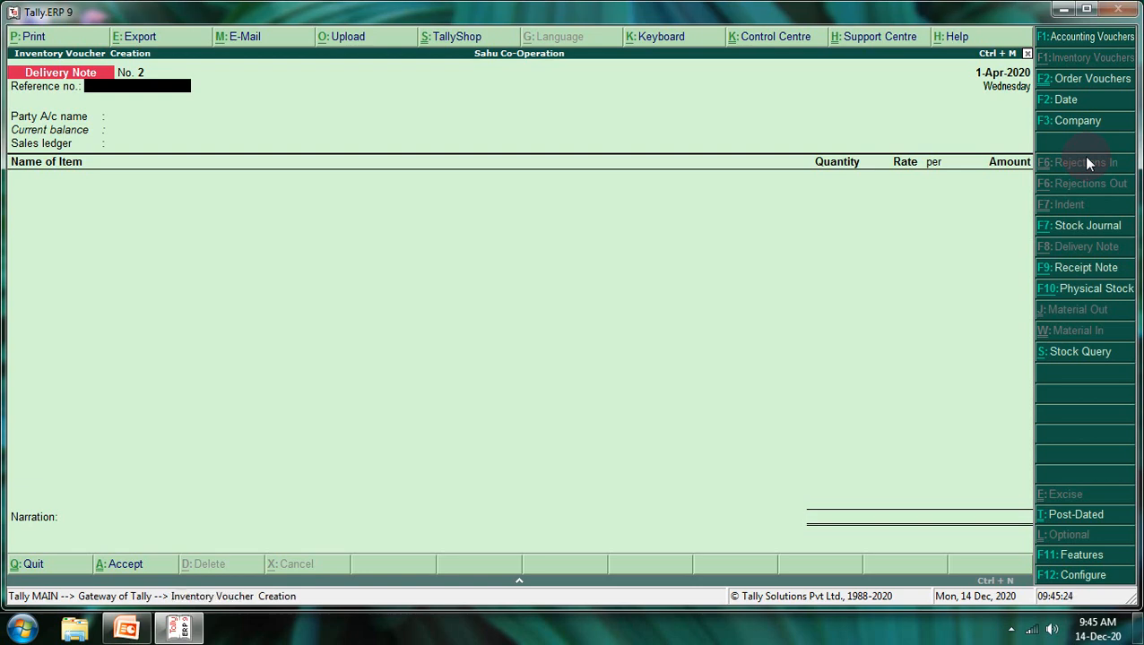
{"action": "key", "text": "F6"}
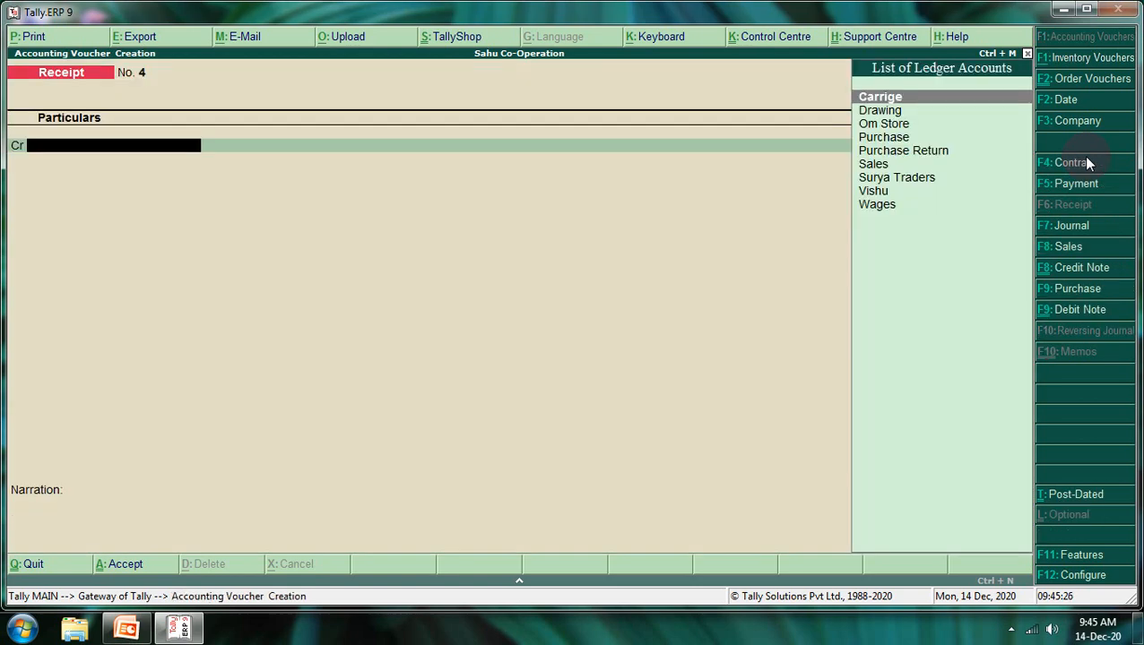